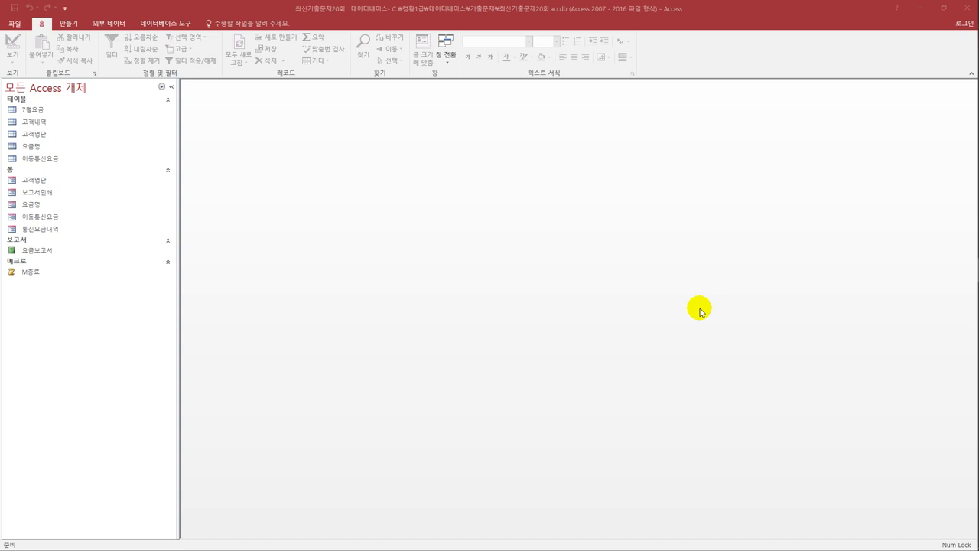
Open the 이동통신요금 table in Design view and reposition its window so that all field properties are accessible
{"action": "left_click", "coordinate": [86, 158]}
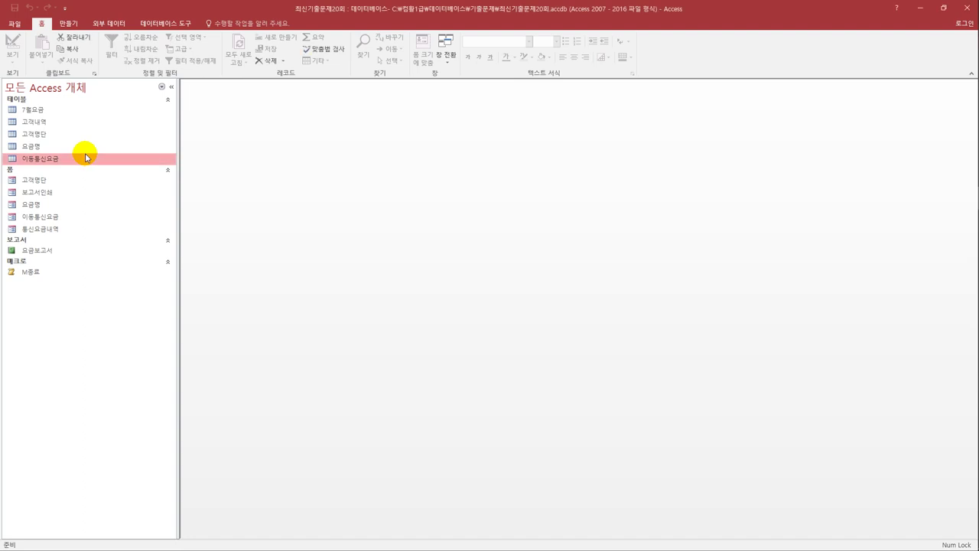
{"action": "right_click", "coordinate": [44, 164]}
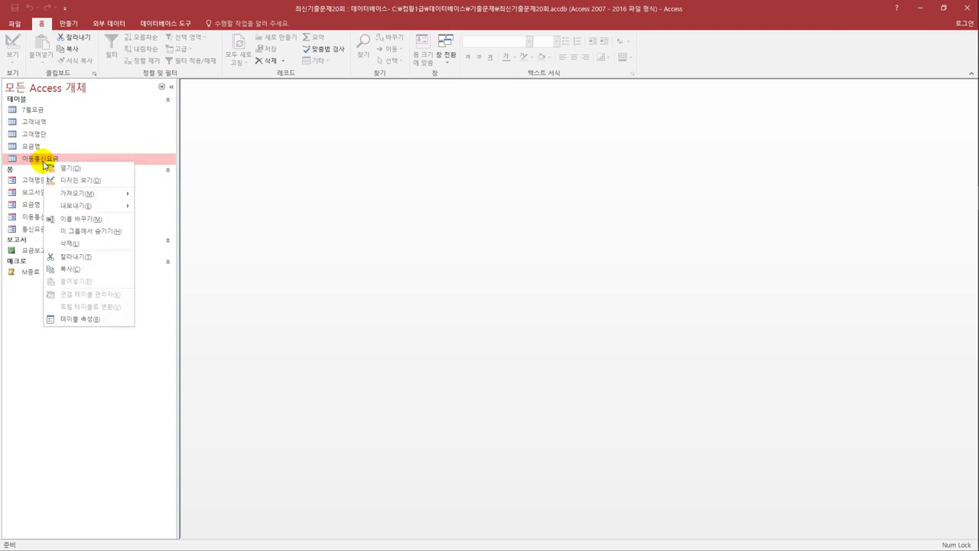
{"action": "left_click", "coordinate": [77, 182]}
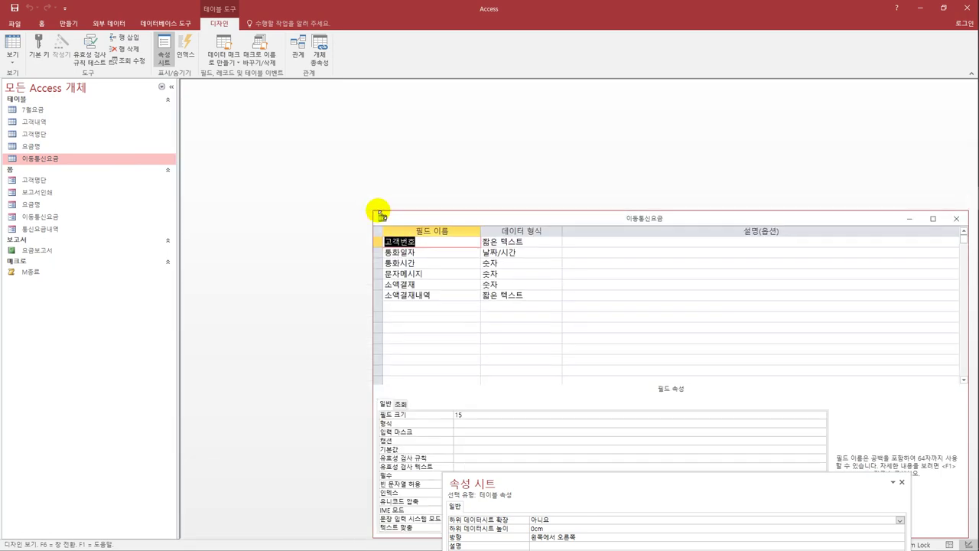
{"action": "left_click_drag", "start_coordinate": [381, 212], "coordinate": [301, 148]}
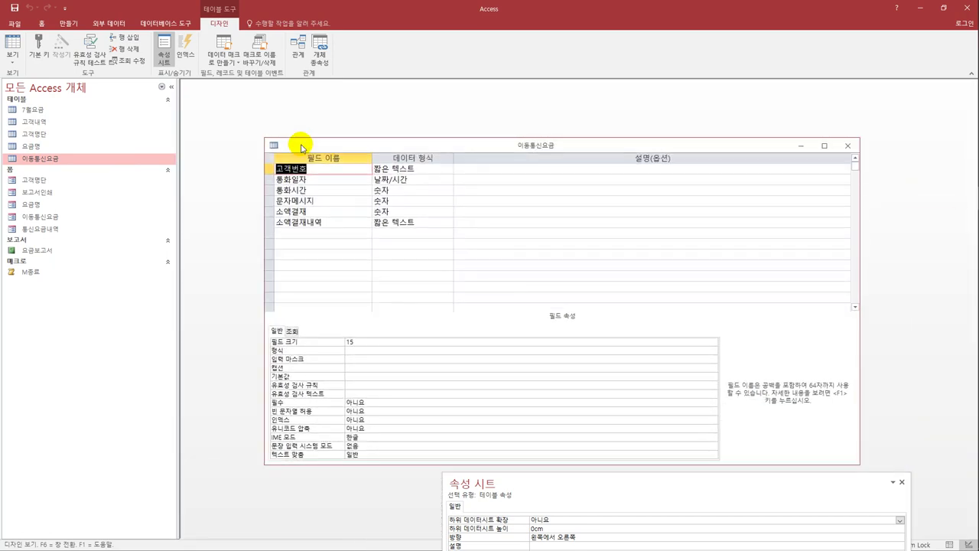
Set the format of the 통화일자 field to mm월 dd일
{"action": "left_click", "coordinate": [316, 182]}
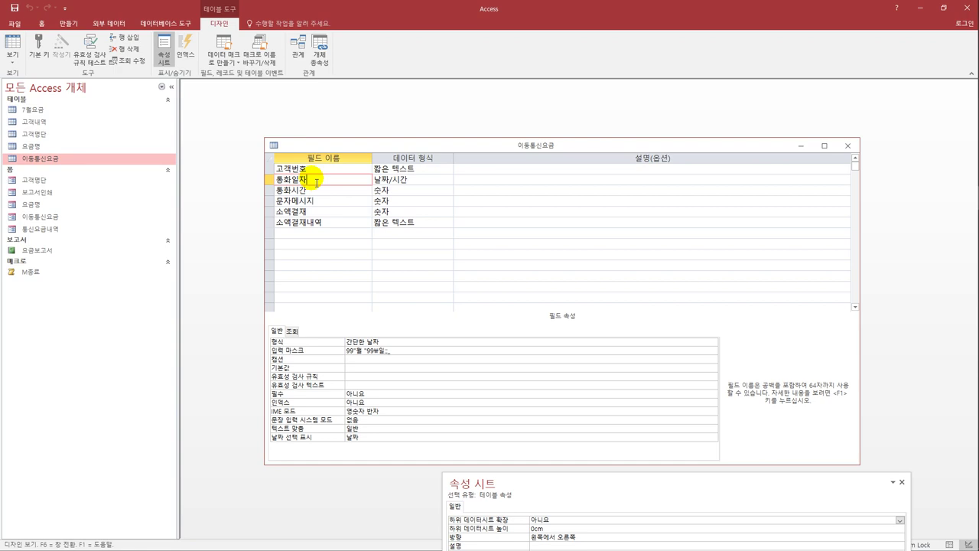
{"action": "left_click_drag", "start_coordinate": [383, 341], "coordinate": [333, 341]}
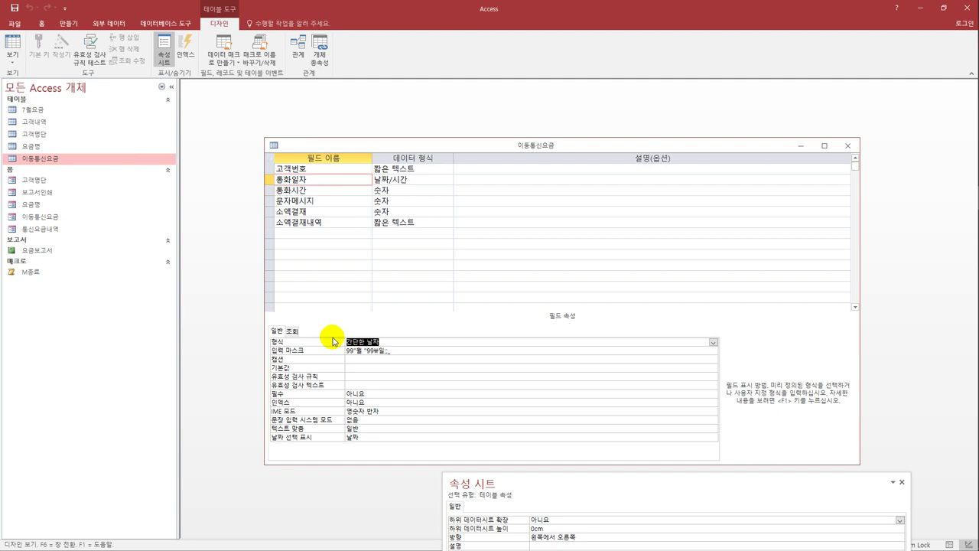
{"action": "type", "text": "mm월 dd일"}
{"action": "key", "text": "Return"}
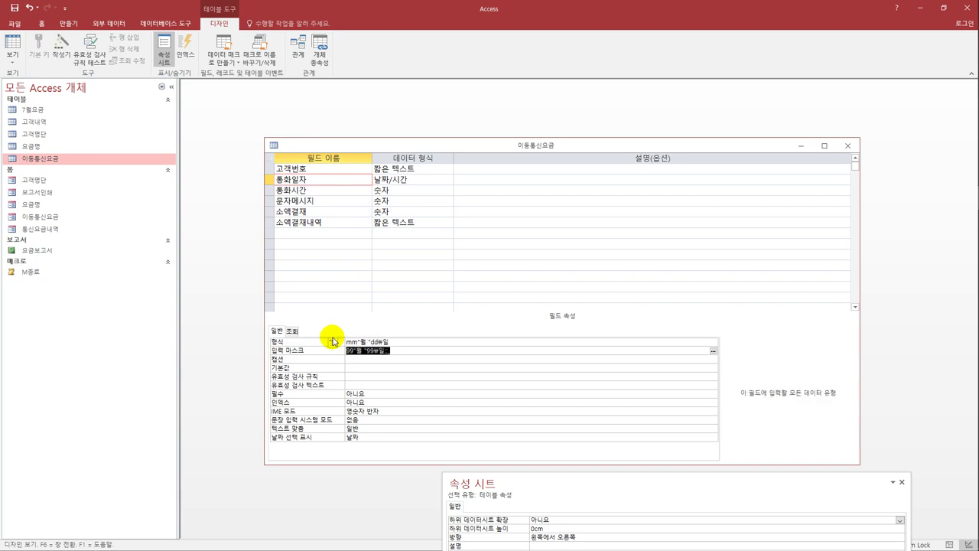
Give the 통화시간 field the validation rule >=1 with the validation text "시간을 다시 입력하시오"
{"action": "left_click", "coordinate": [331, 198]}
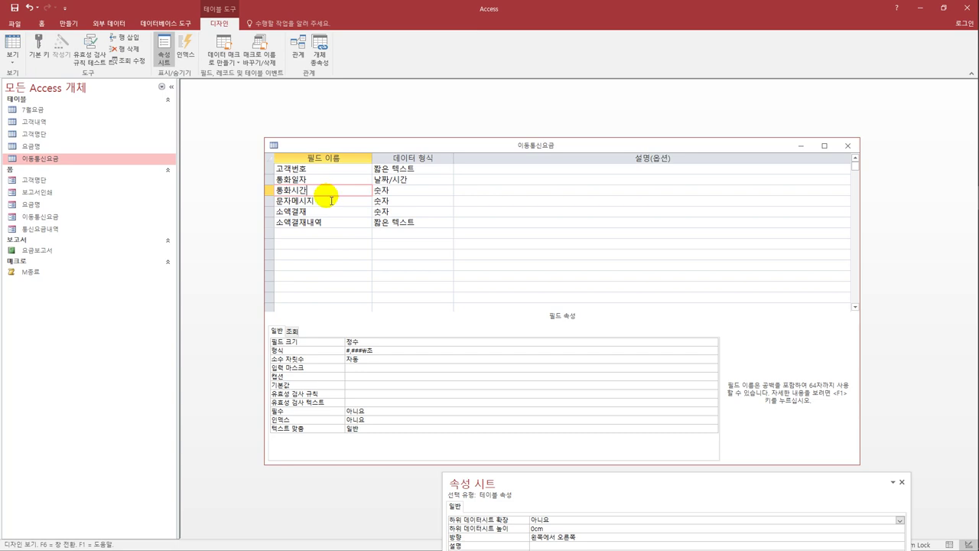
{"action": "left_click", "coordinate": [378, 395]}
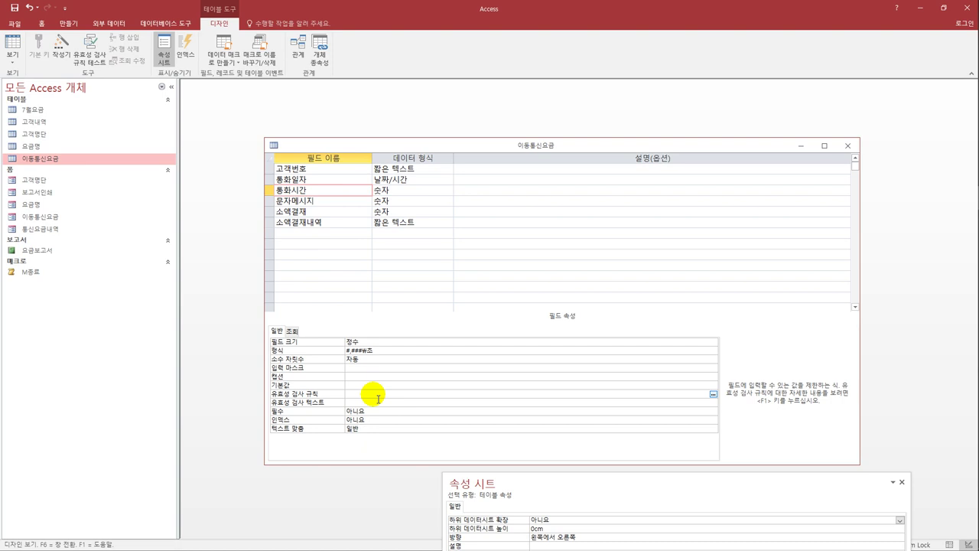
{"action": "type", "text": ">=1"}
{"action": "left_click", "coordinate": [371, 402]}
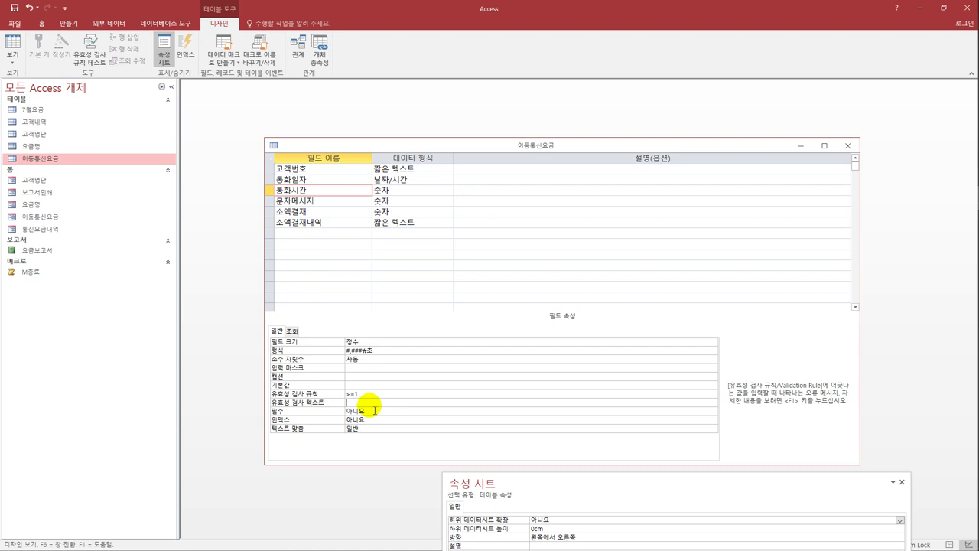
{"action": "type", "text": "시간을 다시 입력하시오"}
Set the 소액결재내역 field's IME mode to 한글 and its field size to 40
{"action": "left_click", "coordinate": [344, 223]}
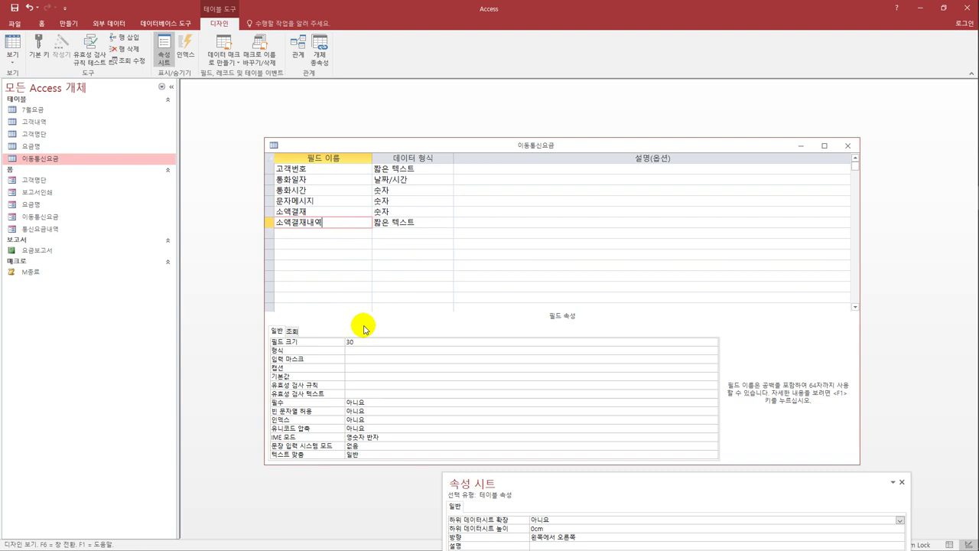
{"action": "left_click", "coordinate": [385, 441]}
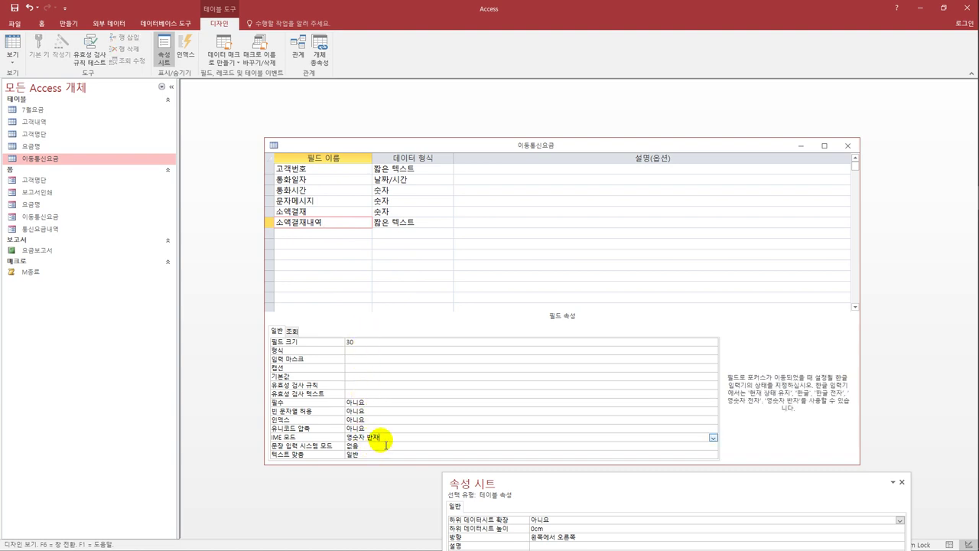
{"action": "left_click", "coordinate": [713, 438]}
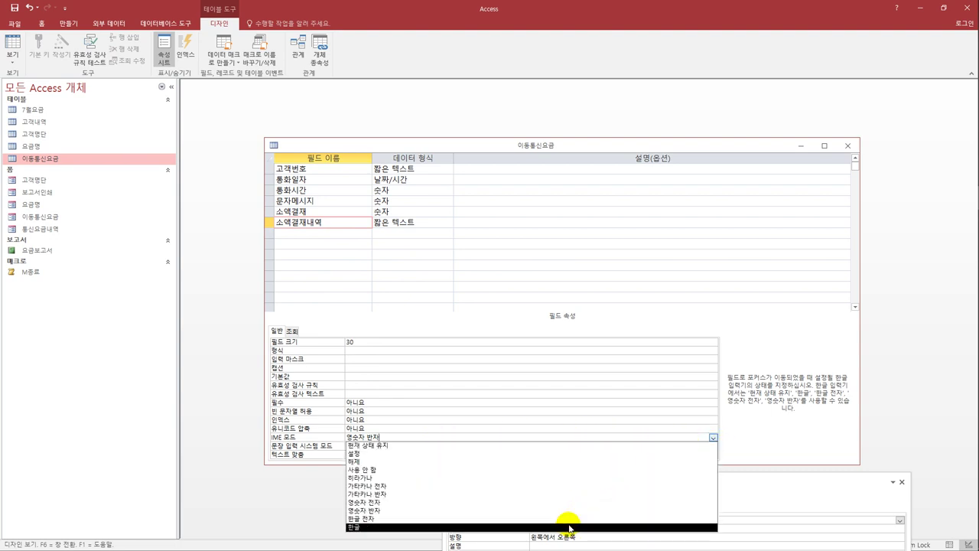
{"action": "left_click", "coordinate": [569, 527]}
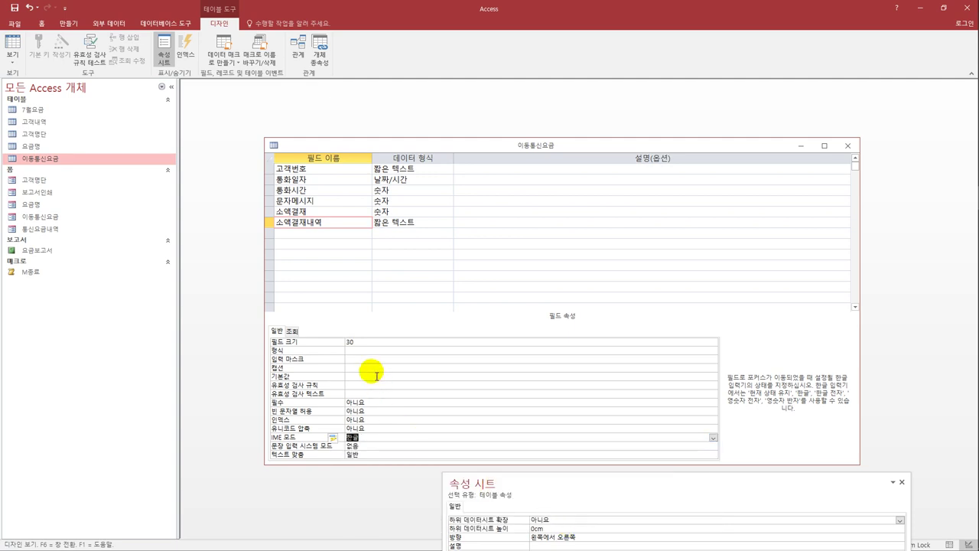
{"action": "left_click", "coordinate": [357, 342]}
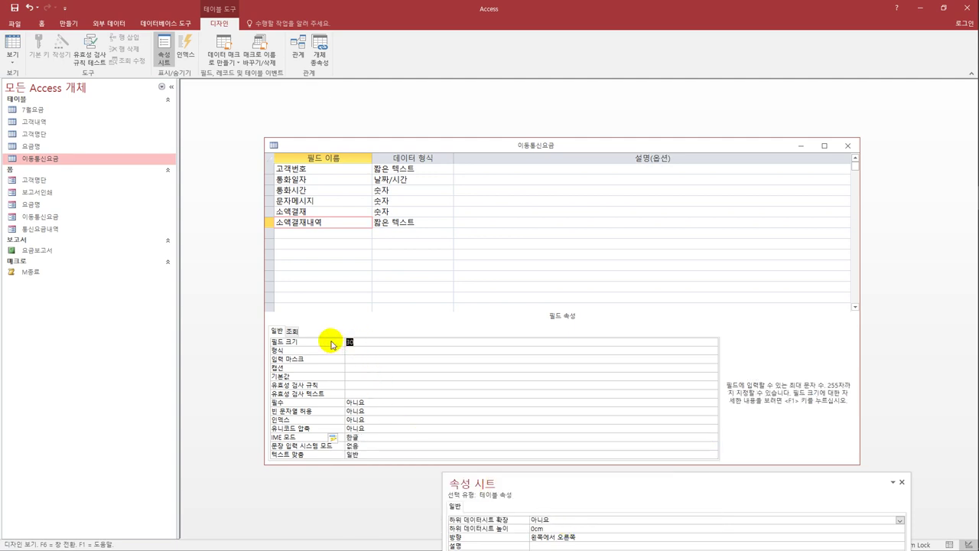
{"action": "type", "text": "40"}
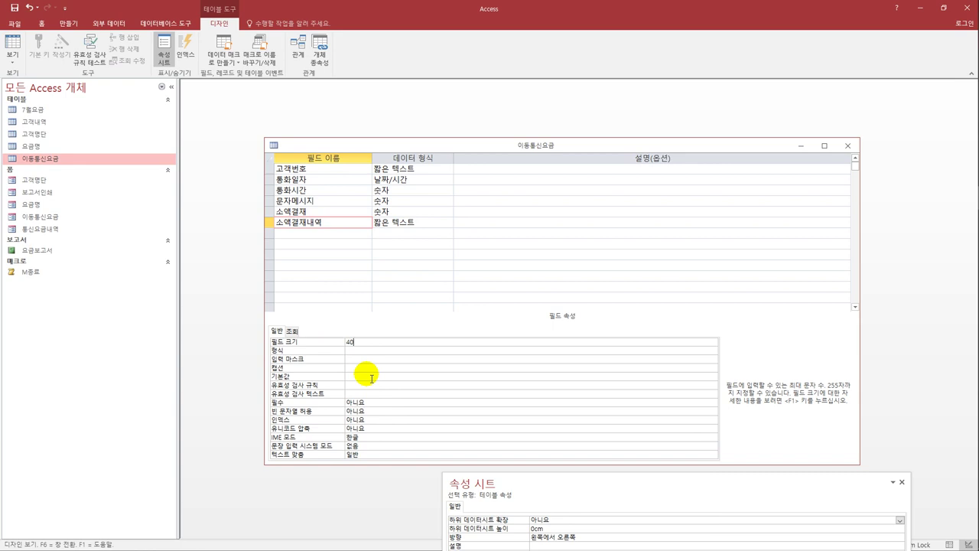
Close the 이동통신요금 table, saving its design changes and testing the existing data against the new rules
{"action": "left_click", "coordinate": [847, 146]}
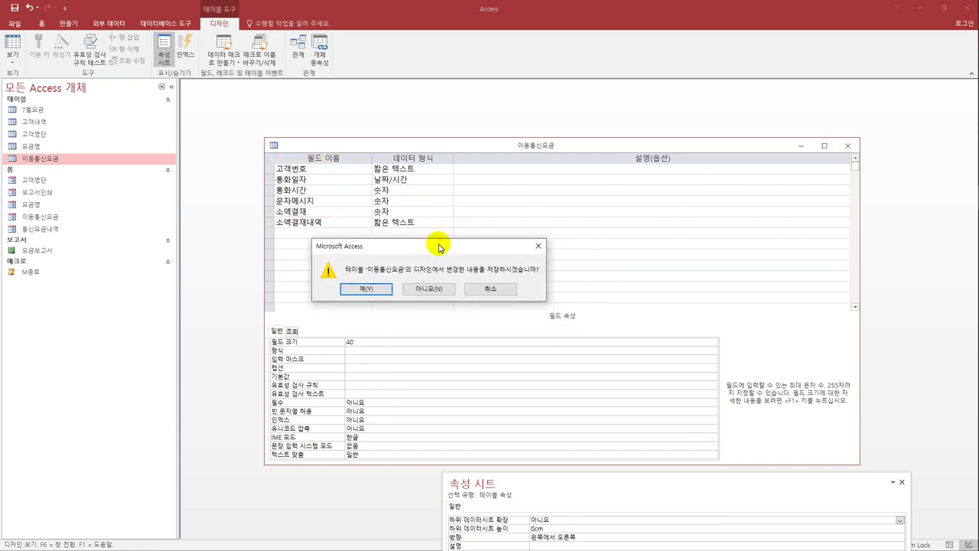
{"action": "left_click", "coordinate": [363, 295]}
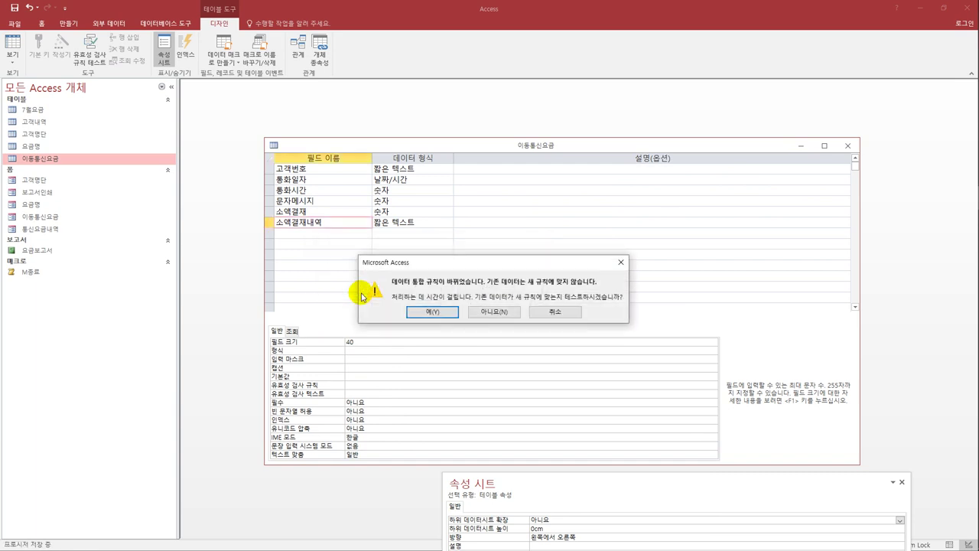
{"action": "left_click", "coordinate": [423, 314]}
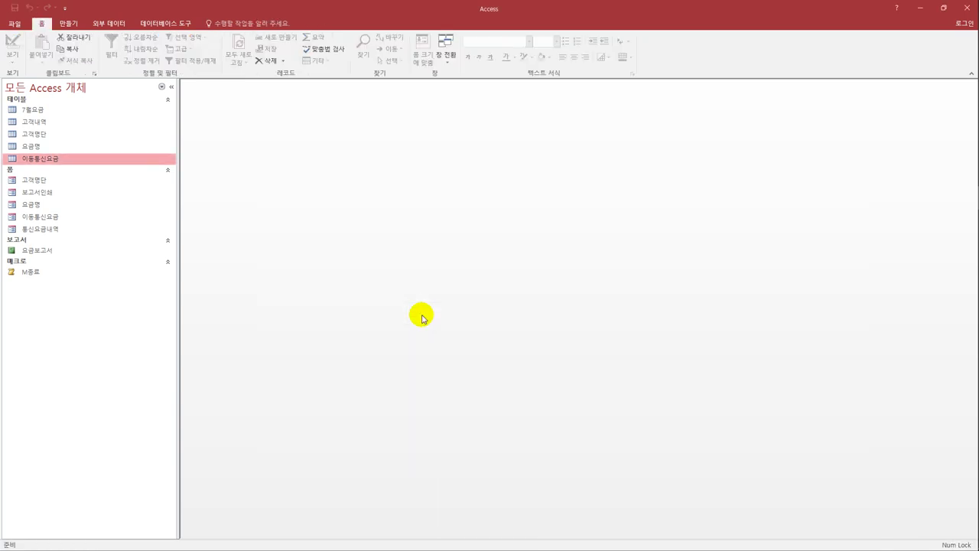
Open the 고객내역 table in Design view and move its window clear of the property sheet
{"action": "left_click", "coordinate": [68, 124]}
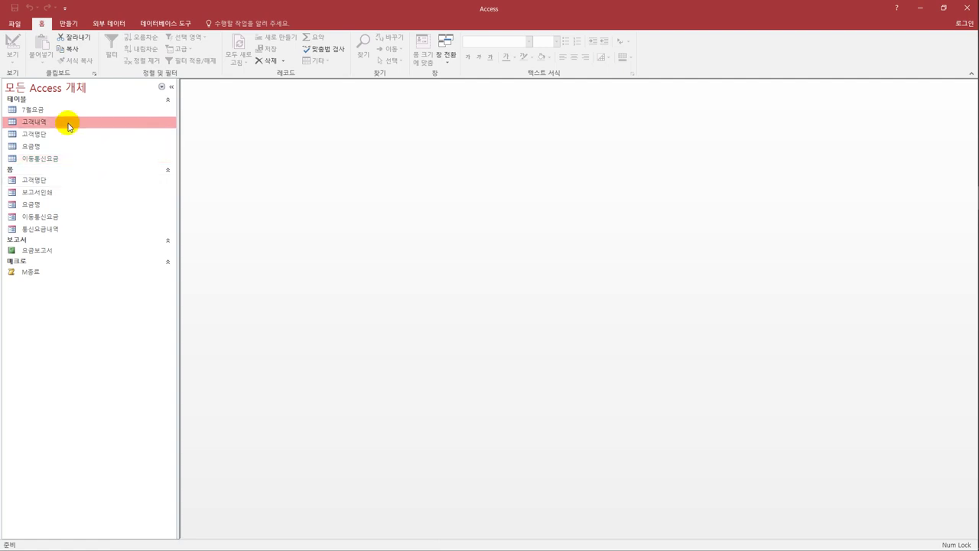
{"action": "right_click", "coordinate": [68, 126]}
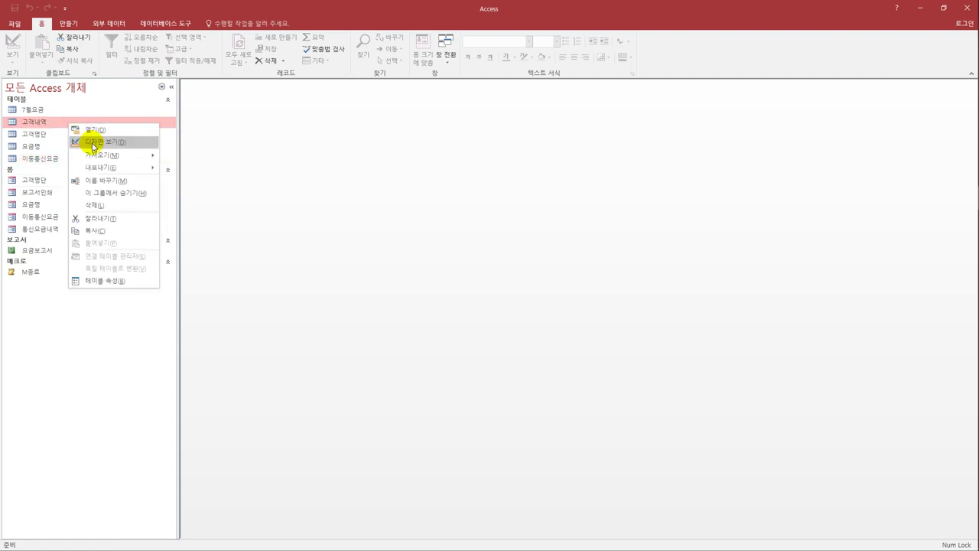
{"action": "left_click", "coordinate": [87, 140]}
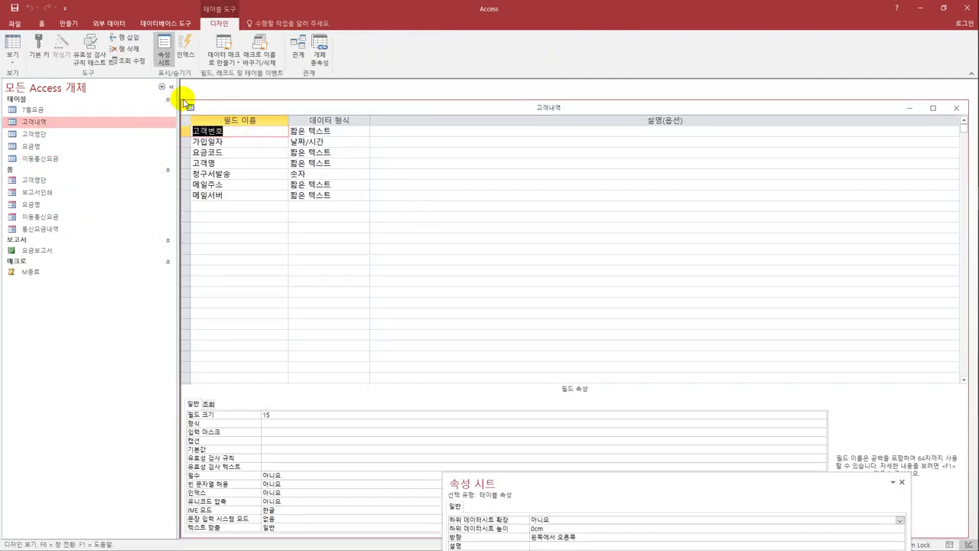
{"action": "left_click_drag", "start_coordinate": [189, 105], "coordinate": [283, 137]}
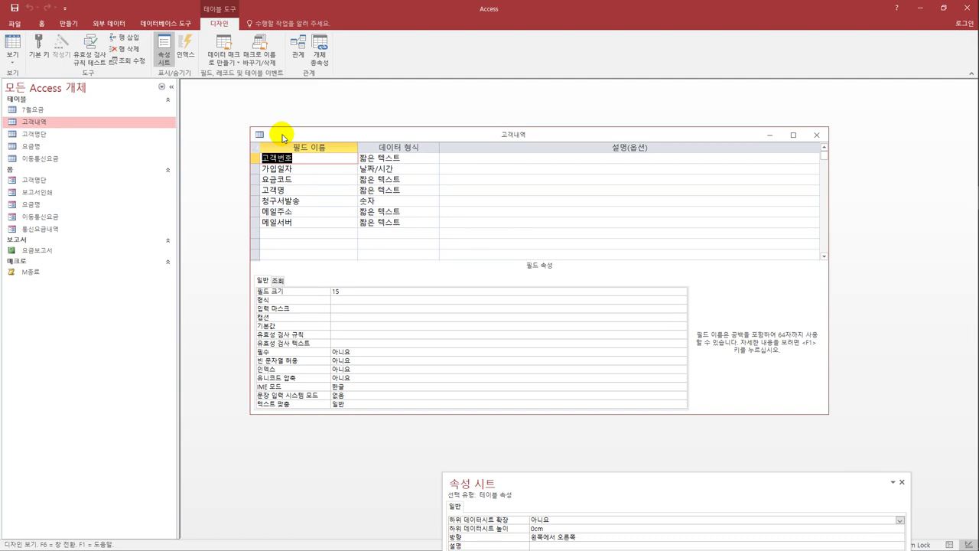
Set the caption of the 청구서발송 field to "1:메일, 2:SMS"
{"action": "left_click", "coordinate": [297, 201]}
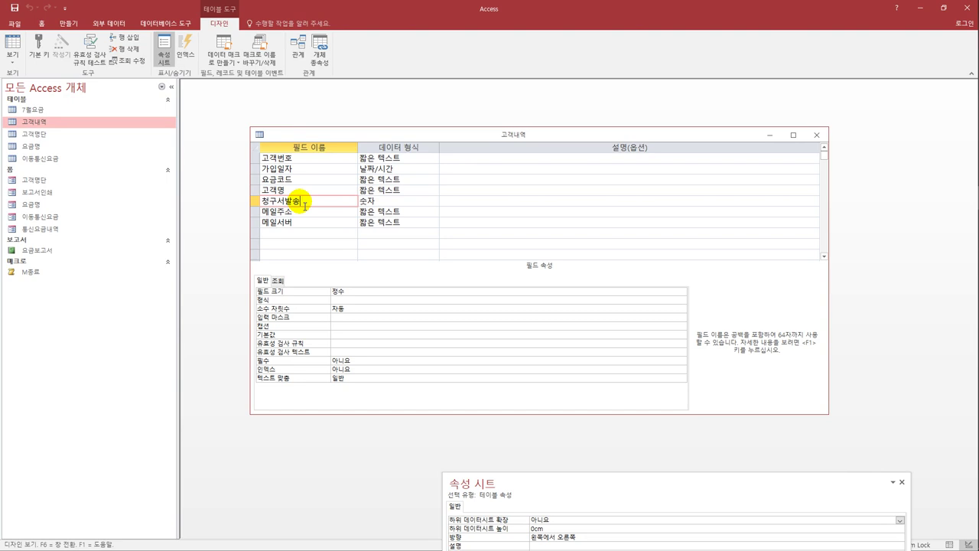
{"action": "left_click", "coordinate": [351, 327]}
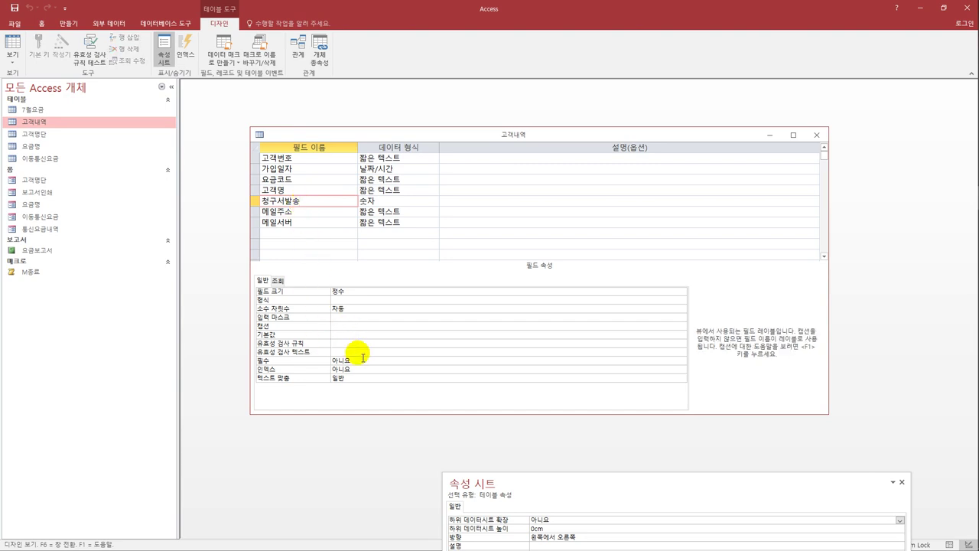
{"action": "type", "text": "1:메일 "}
{"action": "type", "text": " 2:SMS"}
{"action": "key", "text": "Return"}
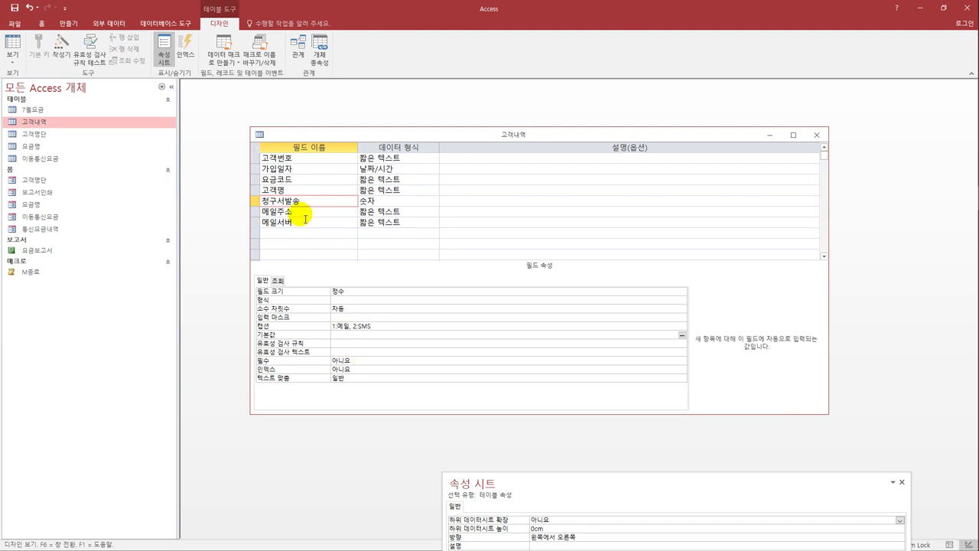
Select the 요금코드 field's input mask, then save the table and widen the 청구서발송 and 요금코드 columns in Datasheet view
{"action": "left_click", "coordinate": [308, 180]}
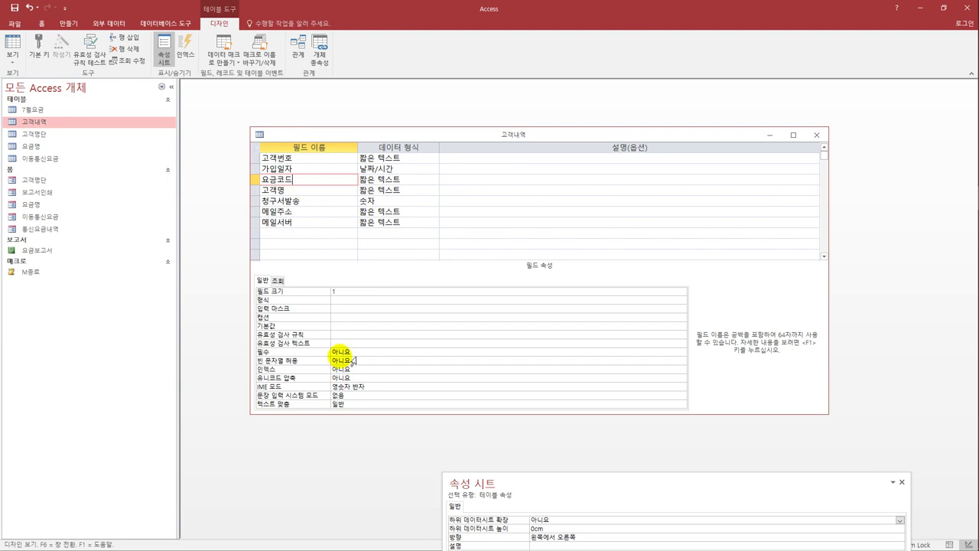
{"action": "left_click", "coordinate": [348, 309]}
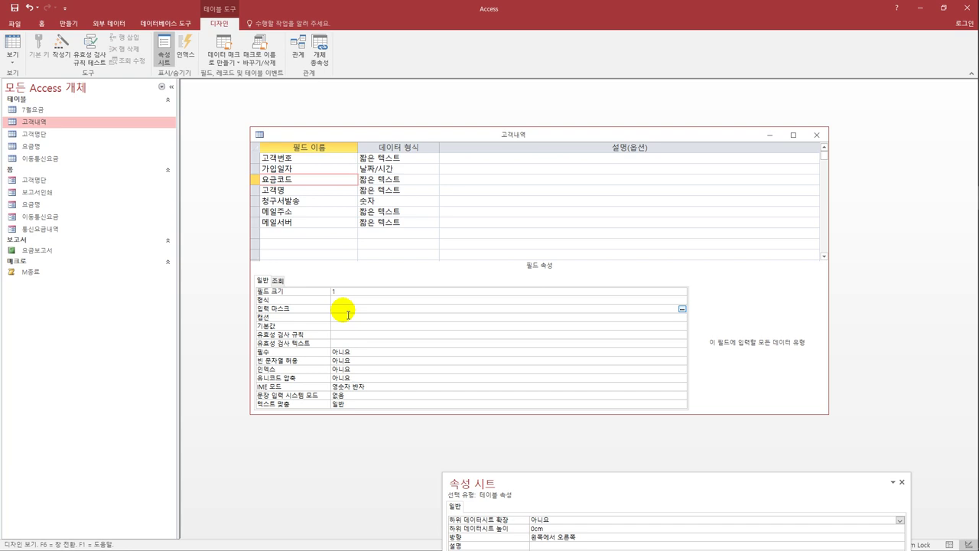
{"action": "left_click", "coordinate": [10, 49]}
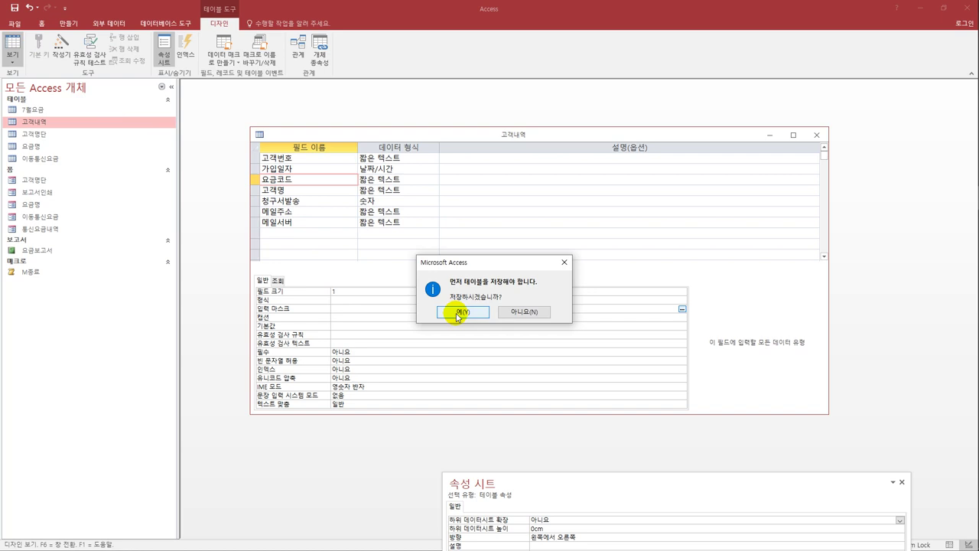
{"action": "left_click", "coordinate": [462, 312]}
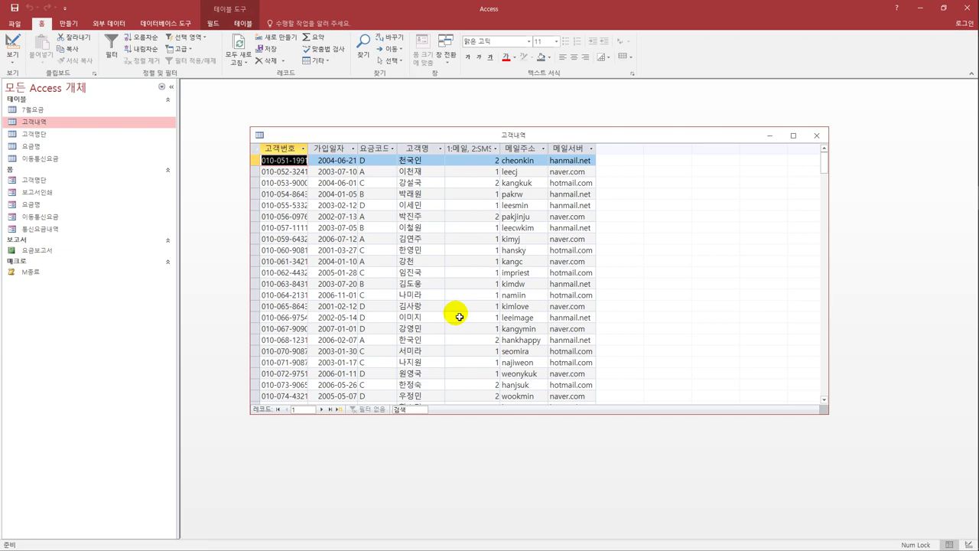
{"action": "left_click_drag", "start_coordinate": [500, 147], "coordinate": [519, 152]}
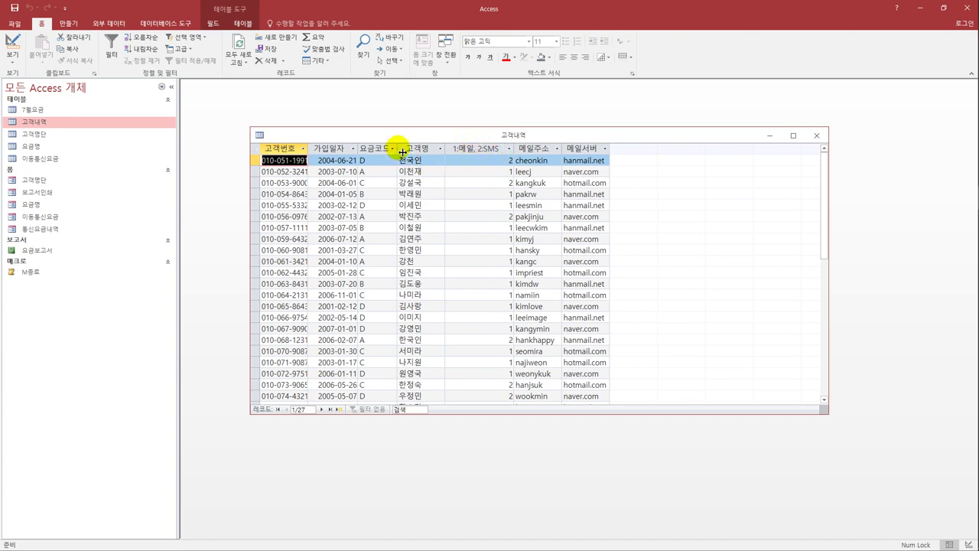
{"action": "left_click_drag", "start_coordinate": [401, 151], "coordinate": [404, 151]}
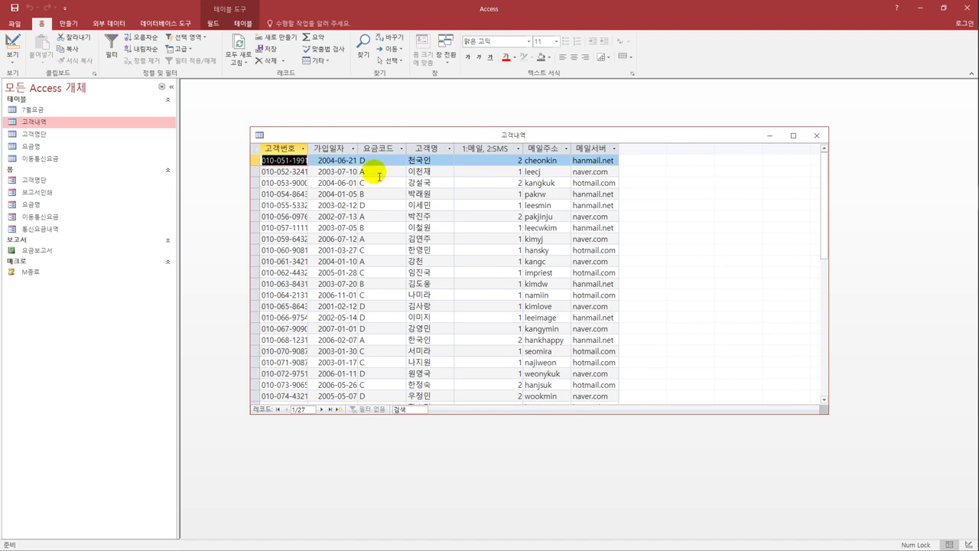
Return to Design view, set the 요금코드 field's input mask to >L, and save and close the 고객내역 table
{"action": "left_click", "coordinate": [11, 39]}
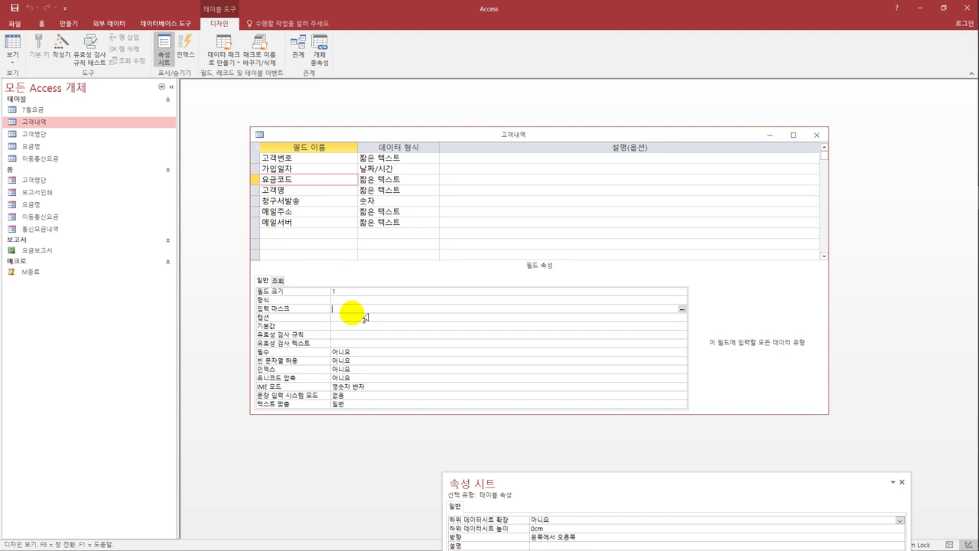
{"action": "type", "text": ">"}
{"action": "type", "text": "L"}
{"action": "left_click", "coordinate": [13, 8]}
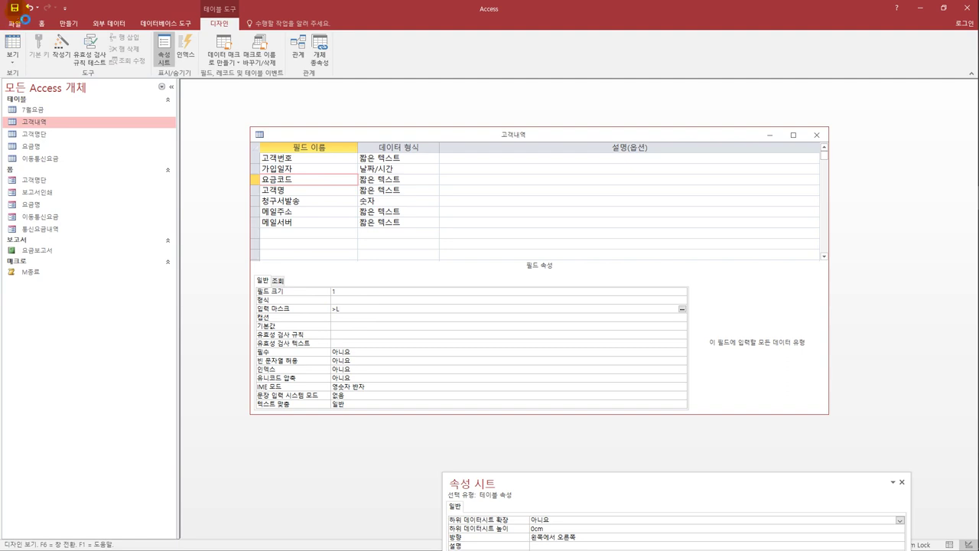
{"action": "left_click", "coordinate": [818, 135]}
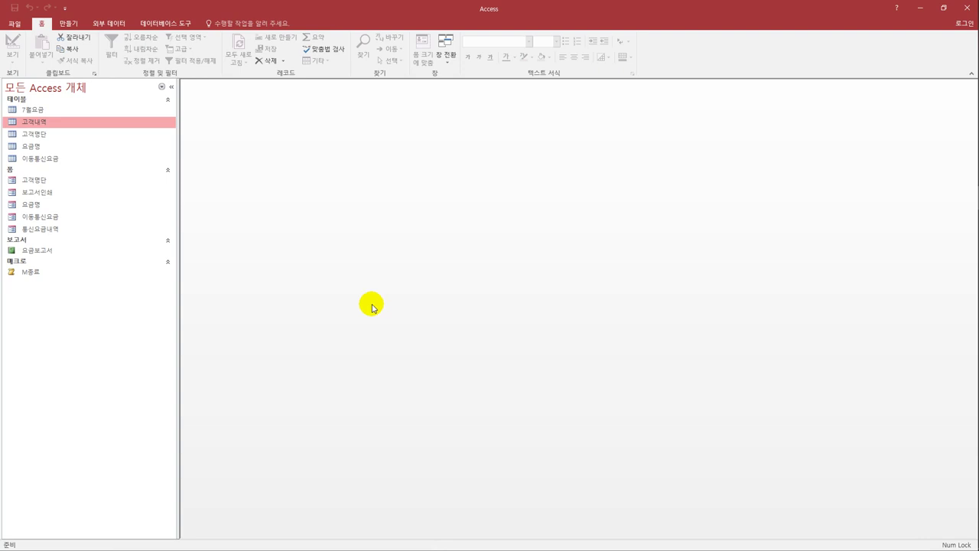
Start an Excel data import and choose the source workbook 7월요금.xlsx from C:\컴활1급\데이터베이스\기출문제
{"action": "left_click", "coordinate": [106, 30]}
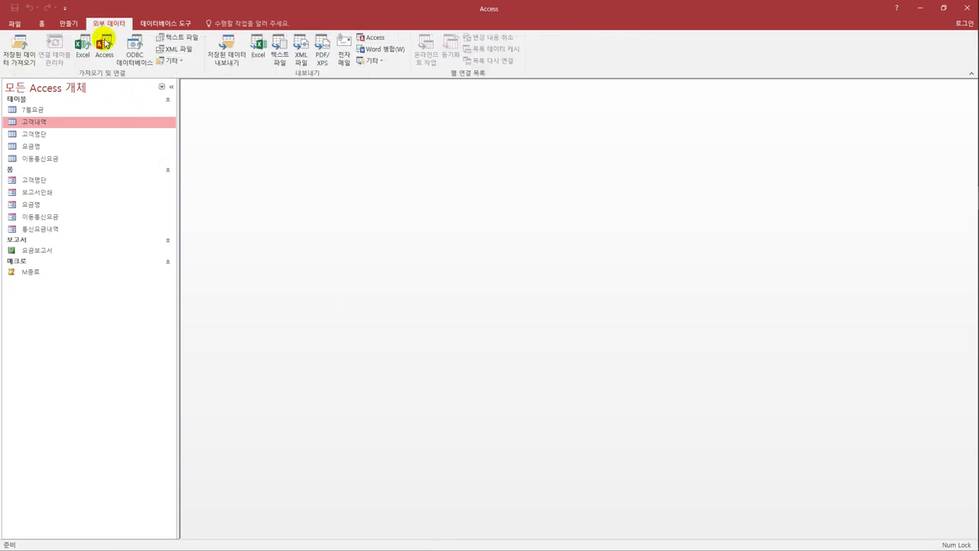
{"action": "left_click", "coordinate": [83, 47]}
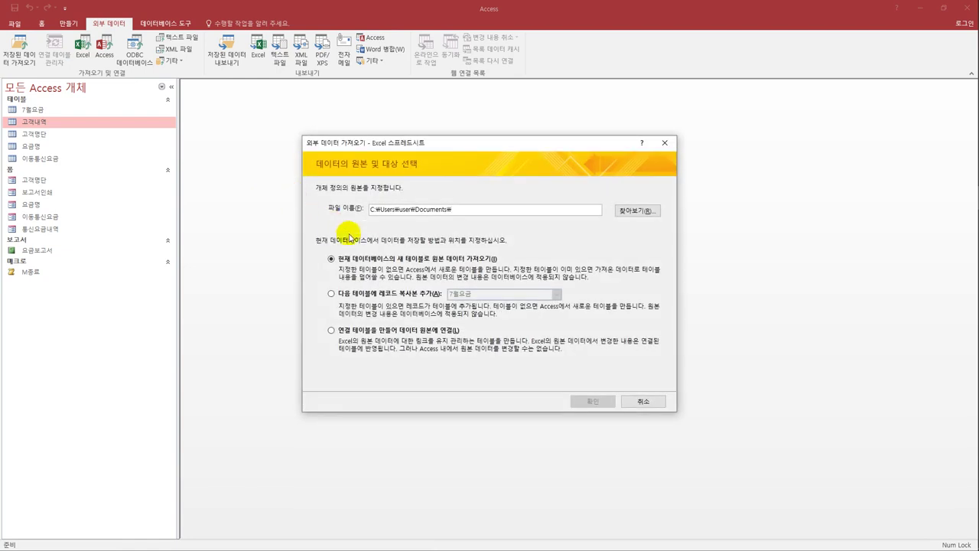
{"action": "left_click", "coordinate": [627, 214]}
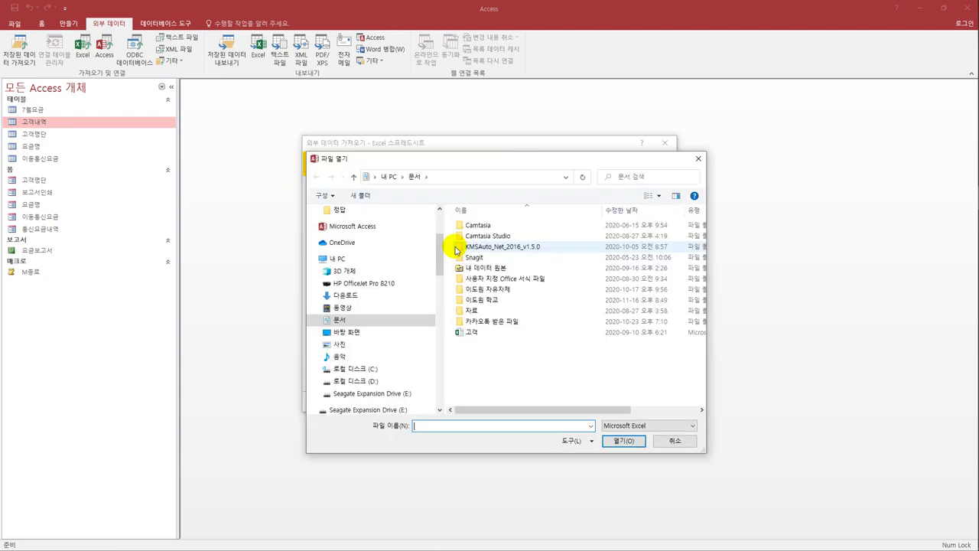
{"action": "left_click", "coordinate": [373, 369]}
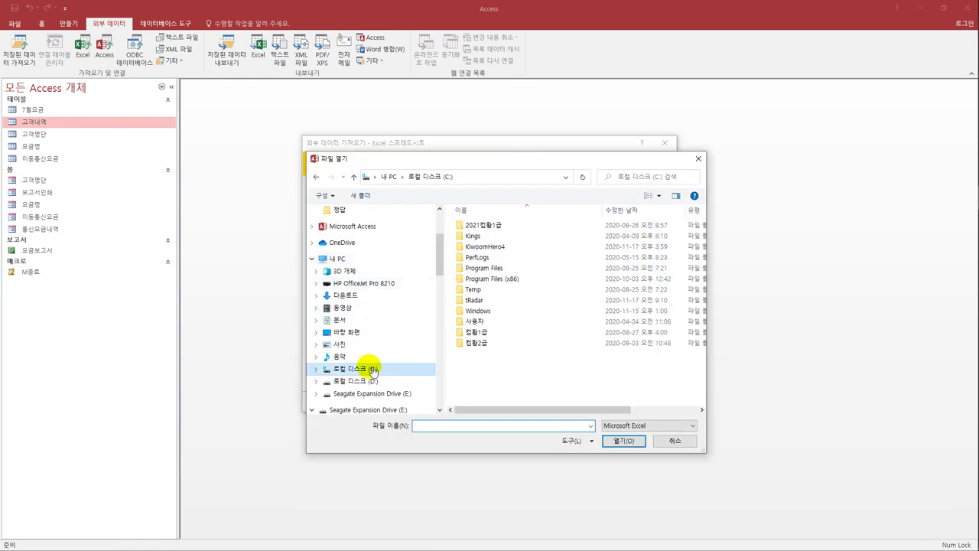
{"action": "double_click", "coordinate": [480, 332]}
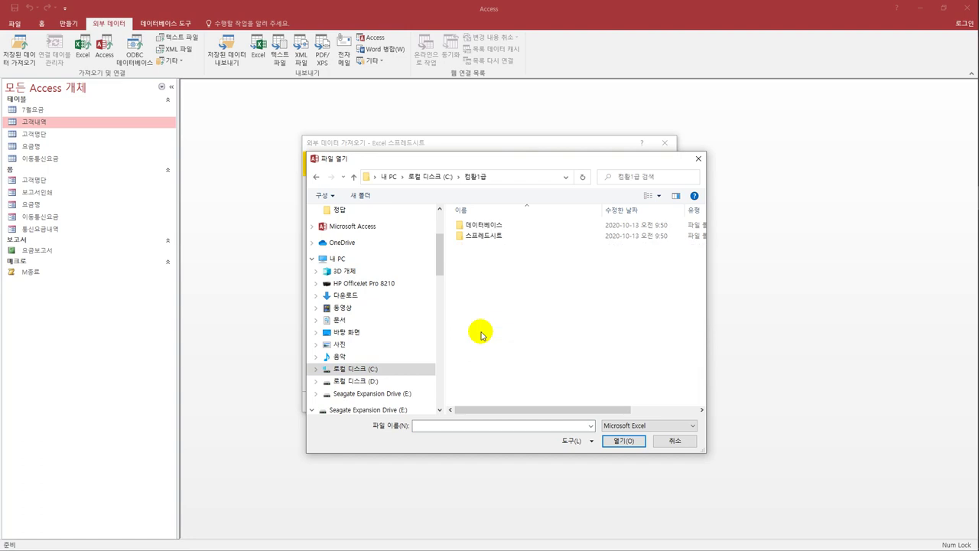
{"action": "double_click", "coordinate": [500, 226]}
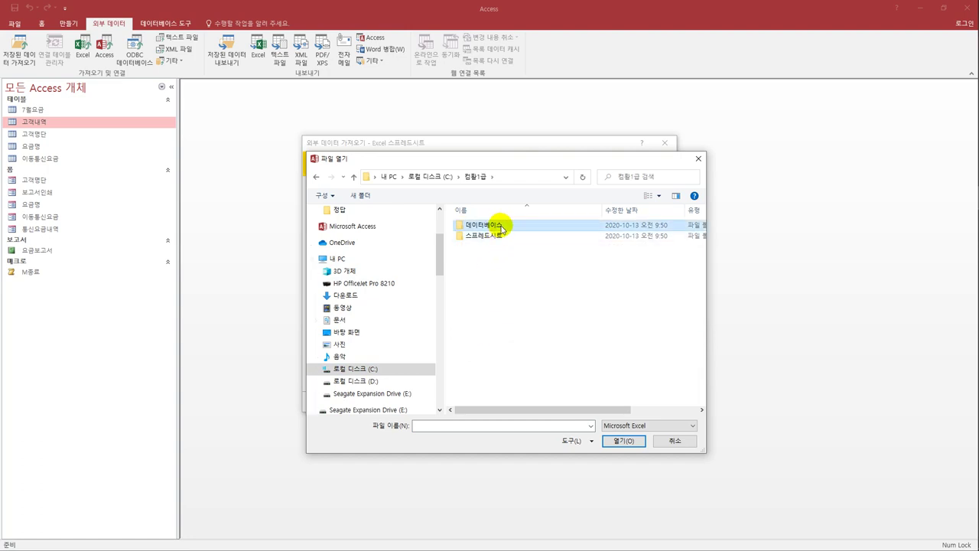
{"action": "double_click", "coordinate": [499, 246]}
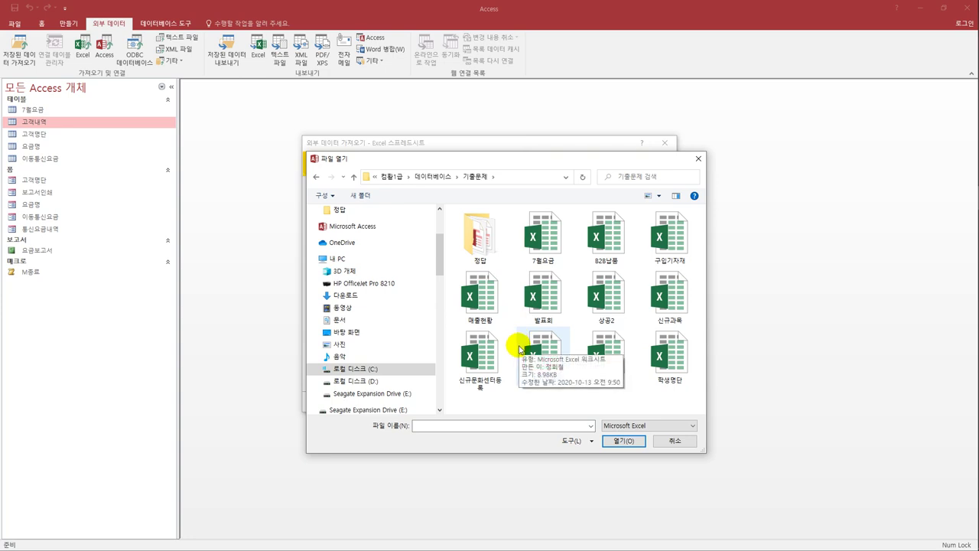
{"action": "left_click", "coordinate": [555, 242]}
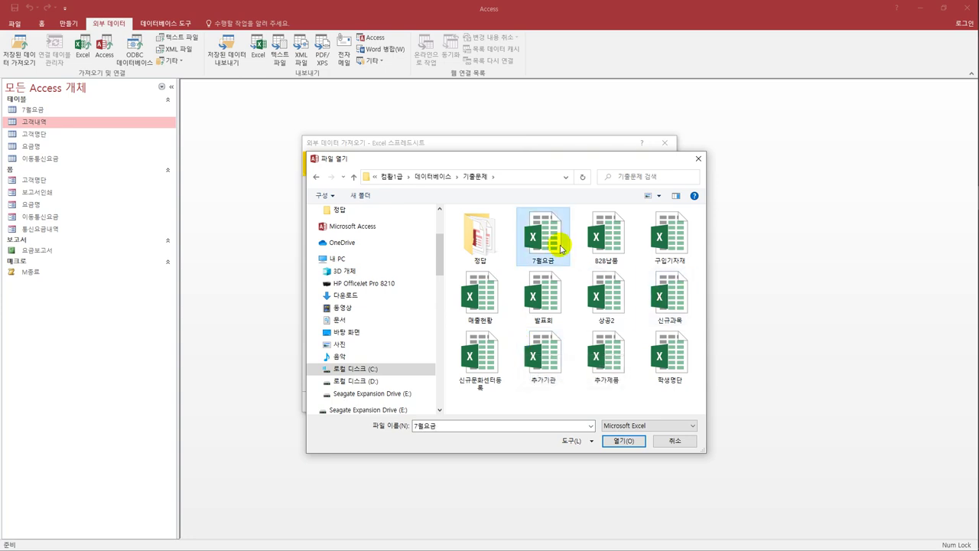
{"action": "left_click", "coordinate": [616, 442]}
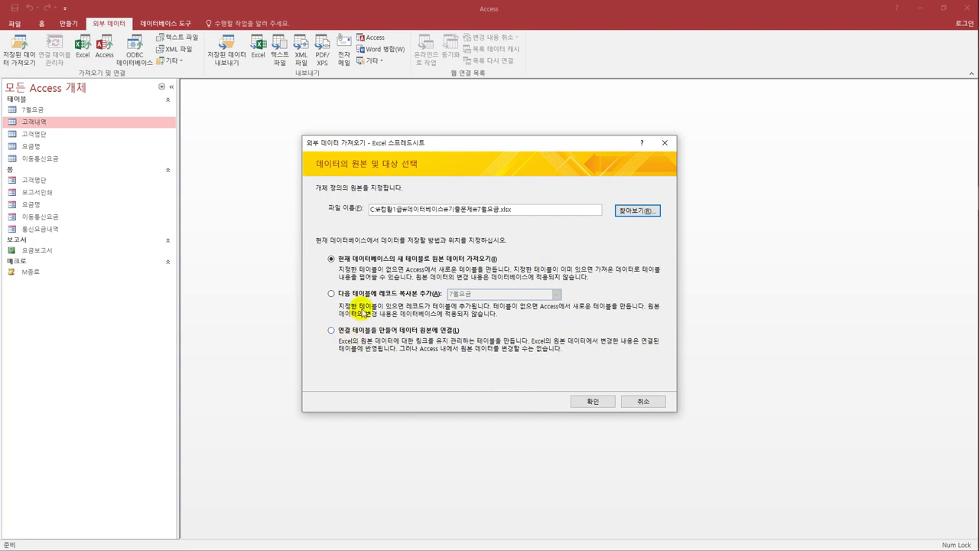
Set the import to append a copy of the records to the existing 7월요금 table and continue to the import wizard
{"action": "left_click", "coordinate": [360, 298]}
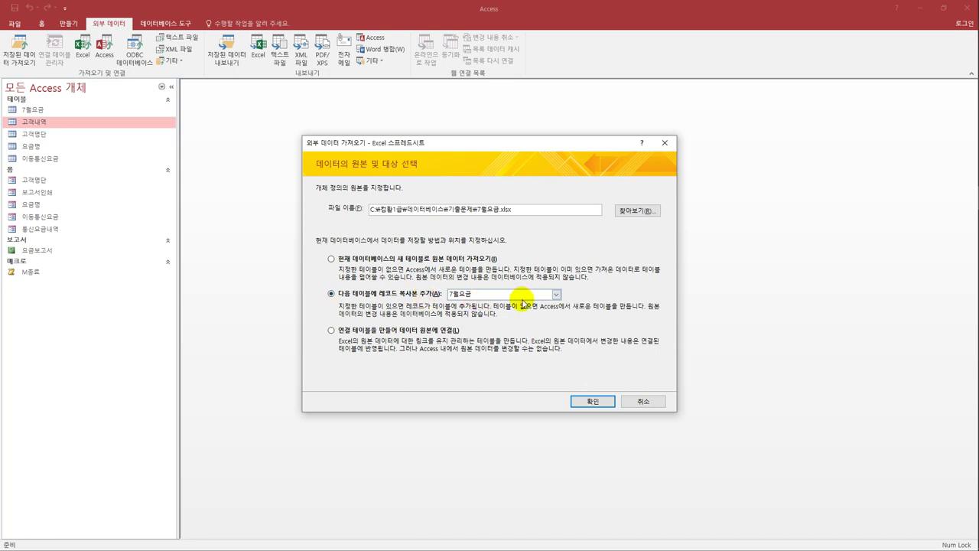
{"action": "left_click", "coordinate": [557, 296]}
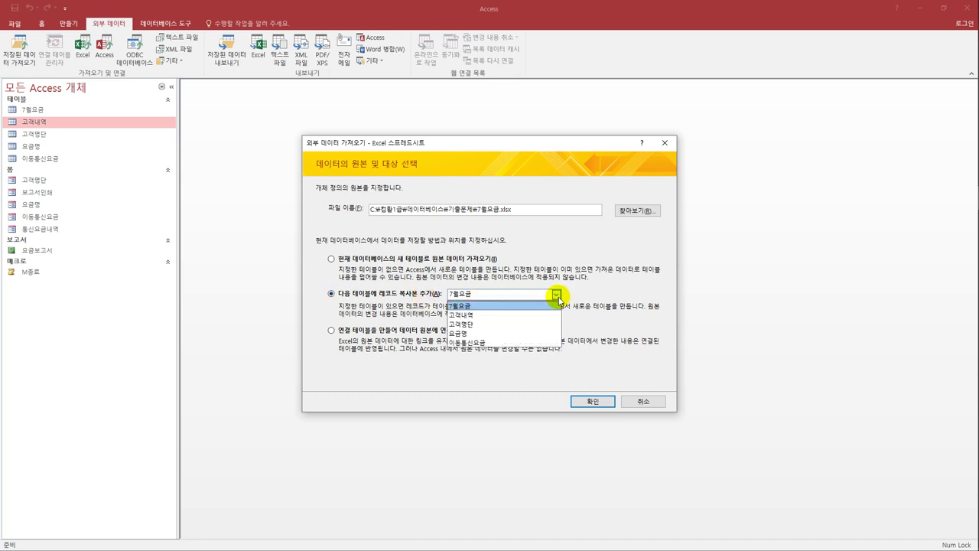
{"action": "left_click", "coordinate": [551, 309]}
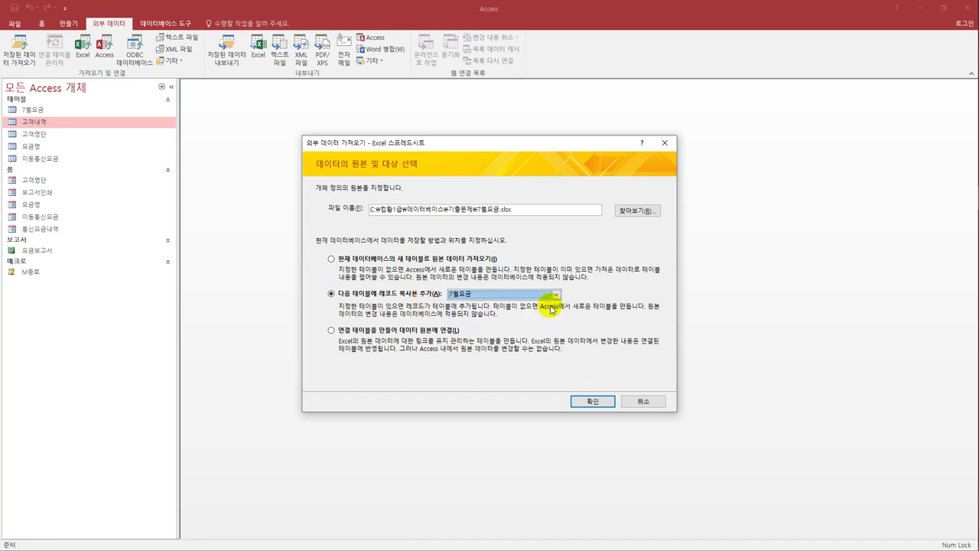
{"action": "left_click", "coordinate": [590, 401]}
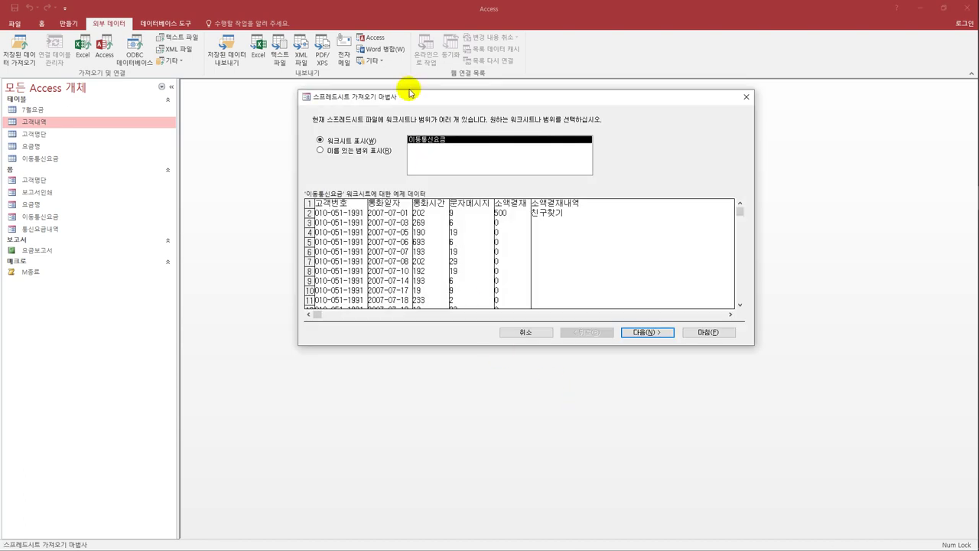
Import the 이동통신요금 worksheet with its first-row headings into the 7월요금 table, without saving the import steps
{"action": "left_click_drag", "start_coordinate": [411, 100], "coordinate": [396, 129]}
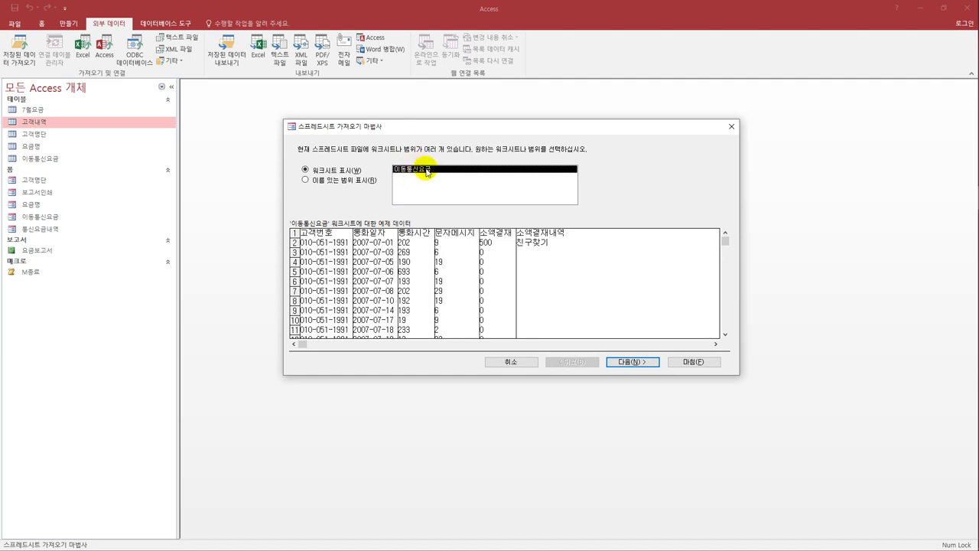
{"action": "left_click", "coordinate": [617, 361]}
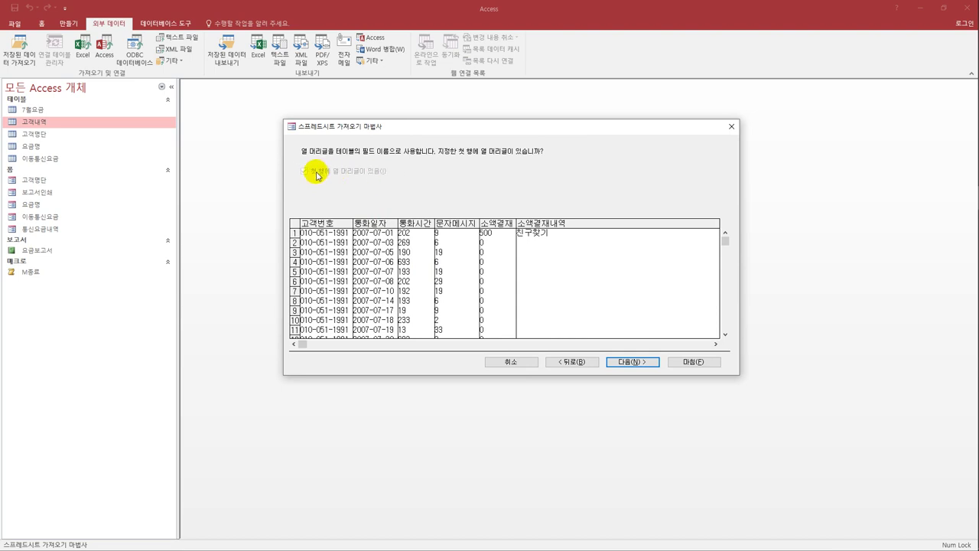
{"action": "left_click", "coordinate": [631, 370]}
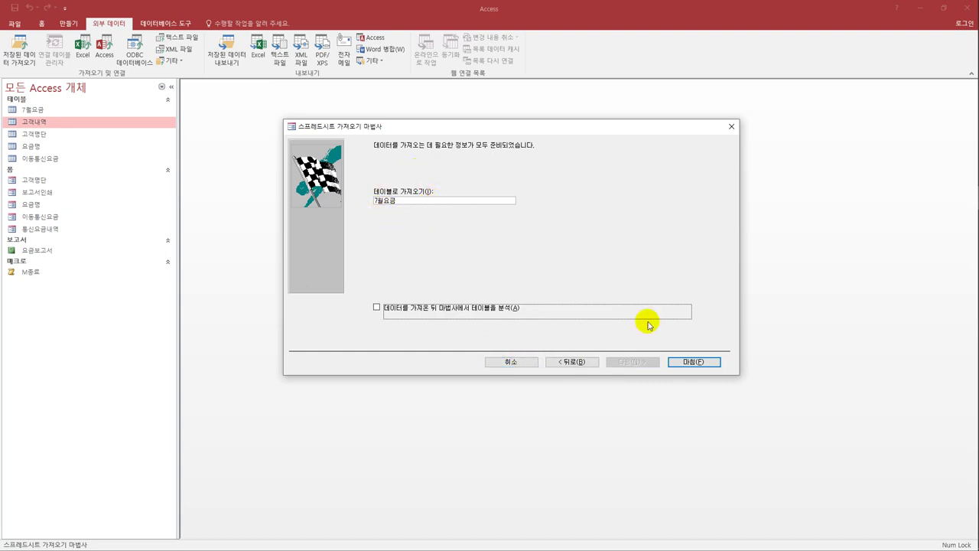
{"action": "left_click", "coordinate": [705, 364]}
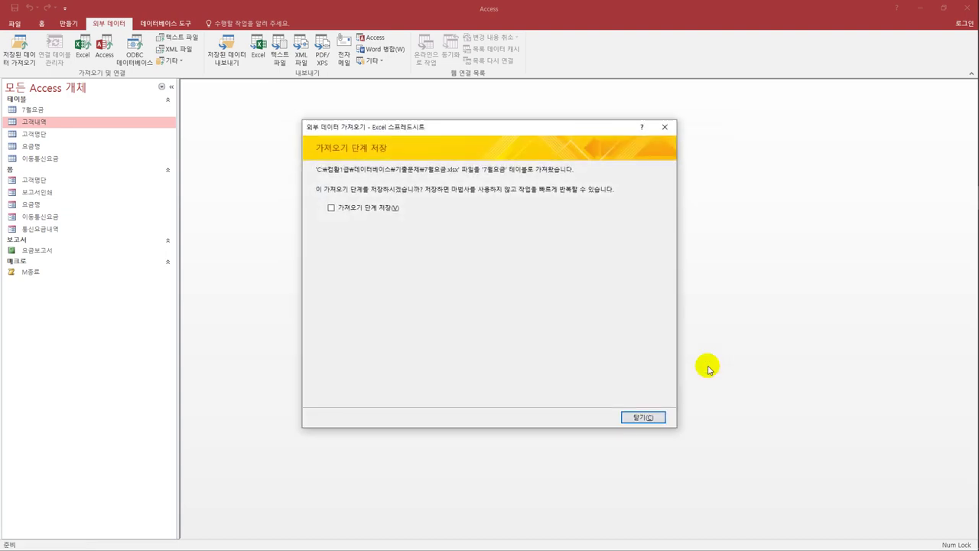
{"action": "left_click", "coordinate": [652, 417]}
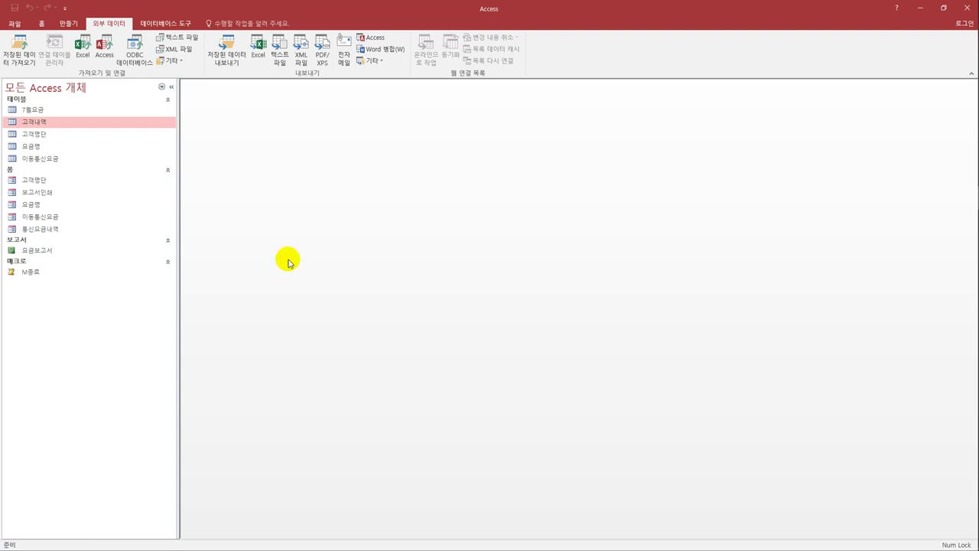
Open the 고객내역 table in Design view and move its window clear of the property sheet
{"action": "right_click", "coordinate": [67, 127]}
{"action": "left_click", "coordinate": [93, 143]}
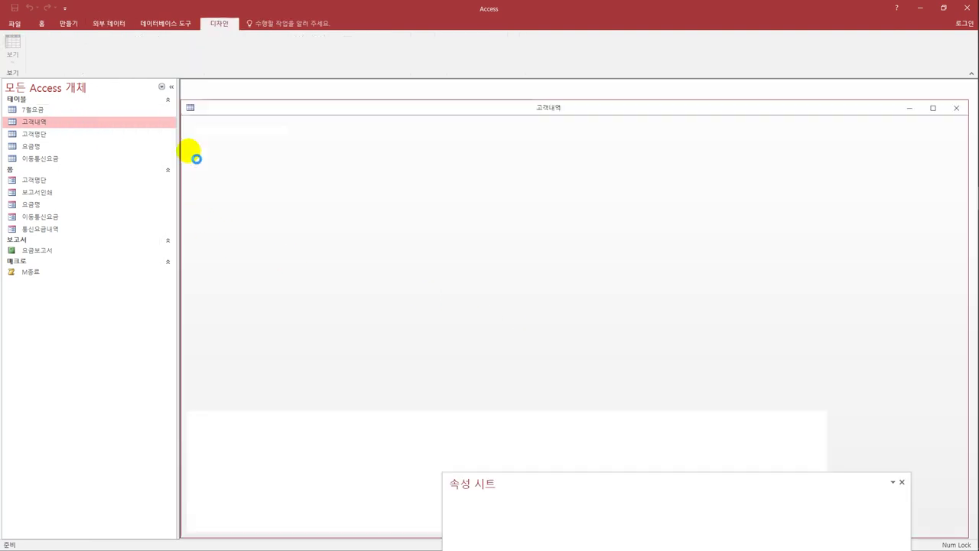
{"action": "left_click_drag", "start_coordinate": [186, 102], "coordinate": [300, 138]}
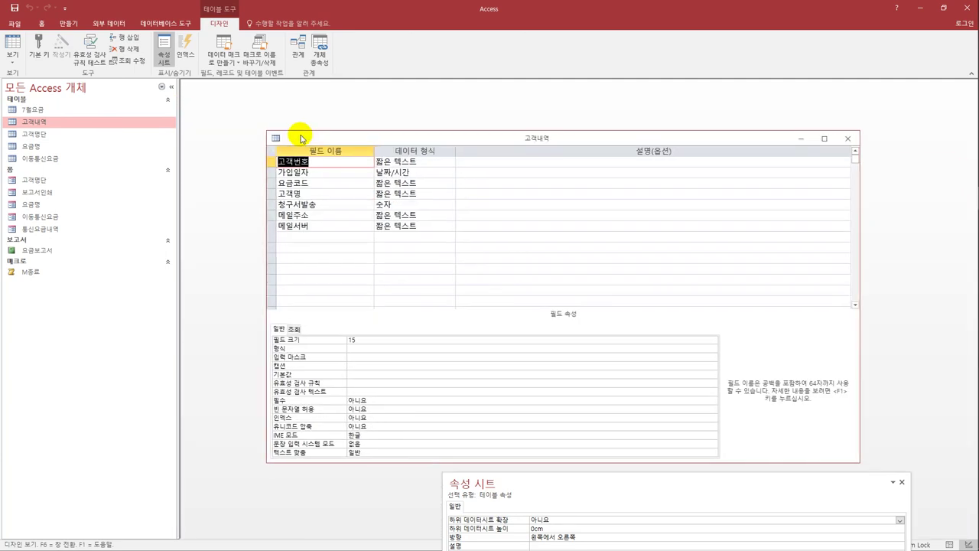
Set the lookup display control of the 요금코드 field to a list box (목록 상자)
{"action": "left_click", "coordinate": [317, 185]}
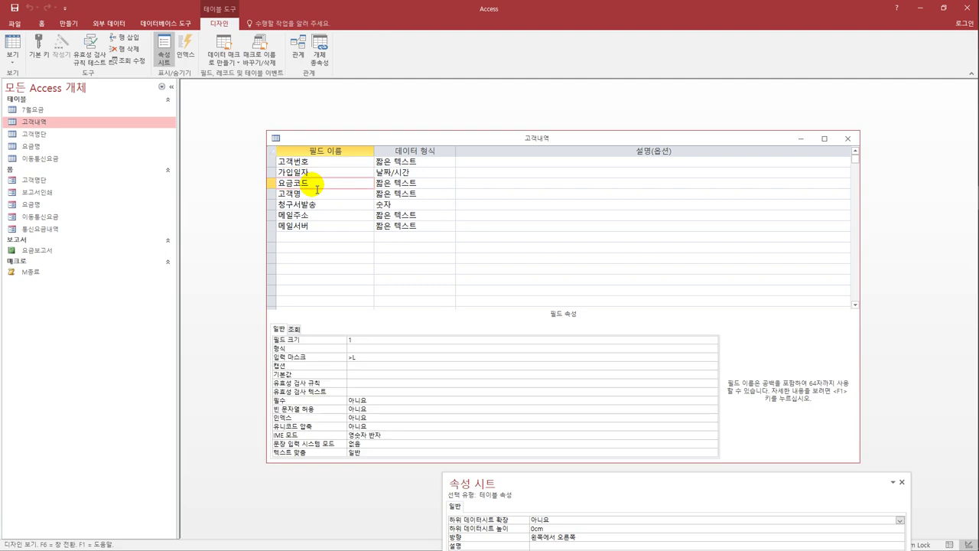
{"action": "left_click", "coordinate": [294, 329]}
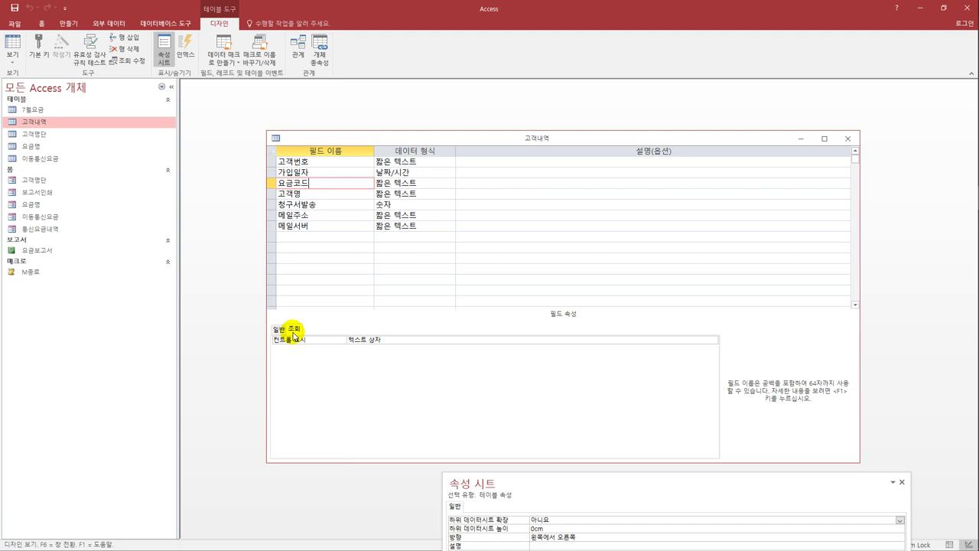
{"action": "left_click", "coordinate": [639, 341]}
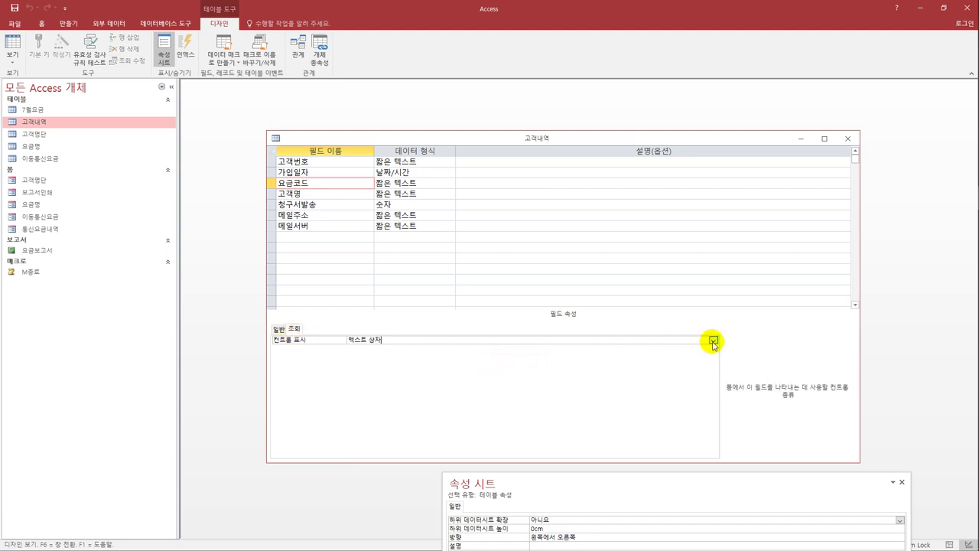
{"action": "left_click", "coordinate": [713, 342]}
{"action": "left_click", "coordinate": [701, 356]}
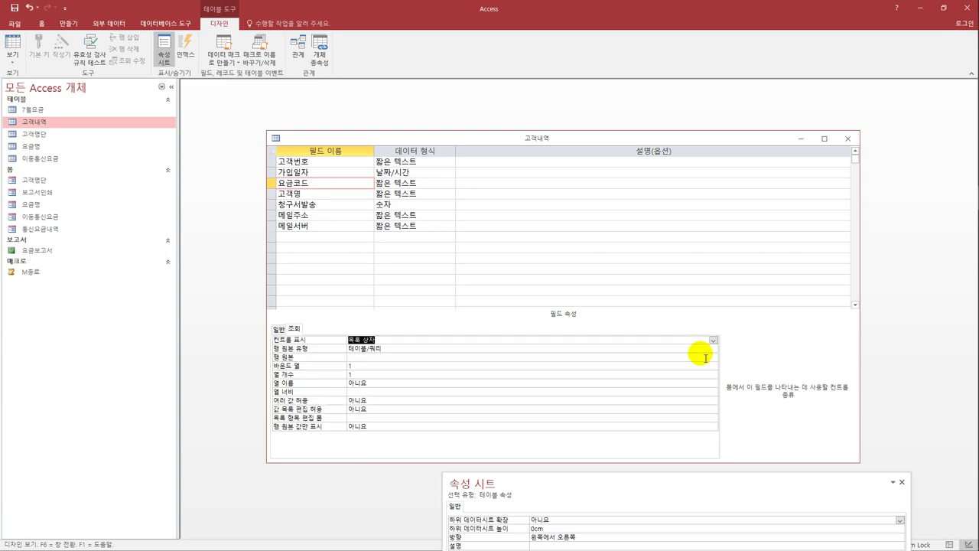
Build the 요금코드 field's row source as a query on the 요금명 table with the 요금코드 and 요금명 fields, and save it
{"action": "left_click", "coordinate": [457, 358]}
{"action": "left_click", "coordinate": [713, 357]}
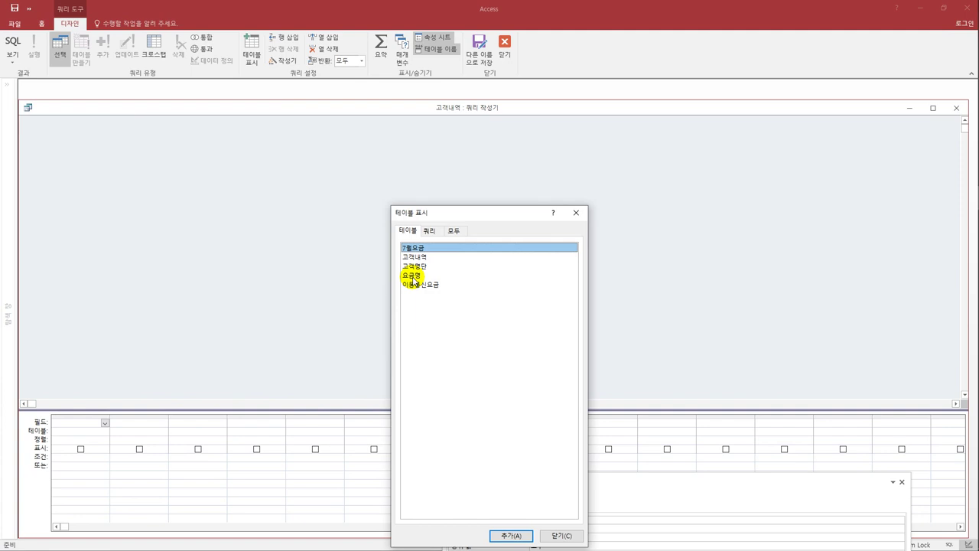
{"action": "double_click", "coordinate": [413, 277]}
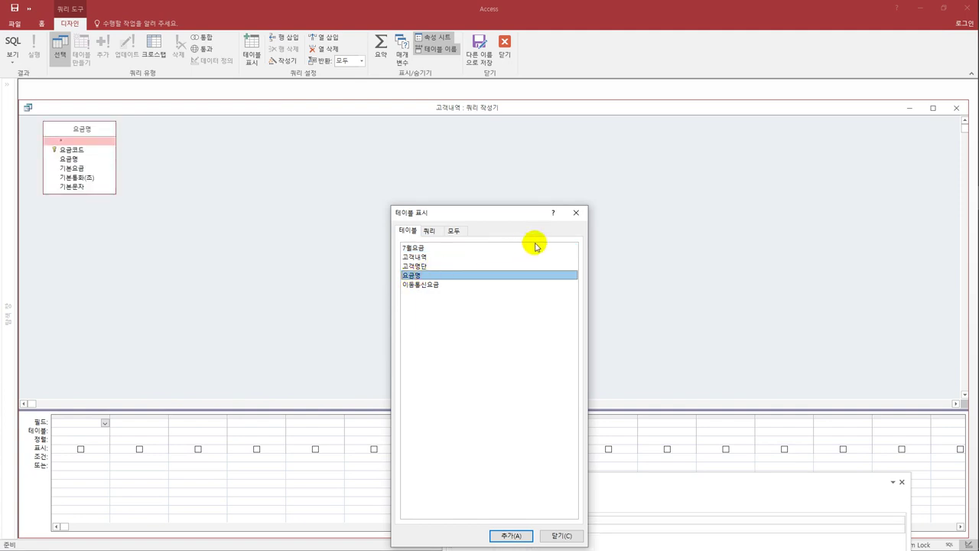
{"action": "left_click", "coordinate": [575, 215]}
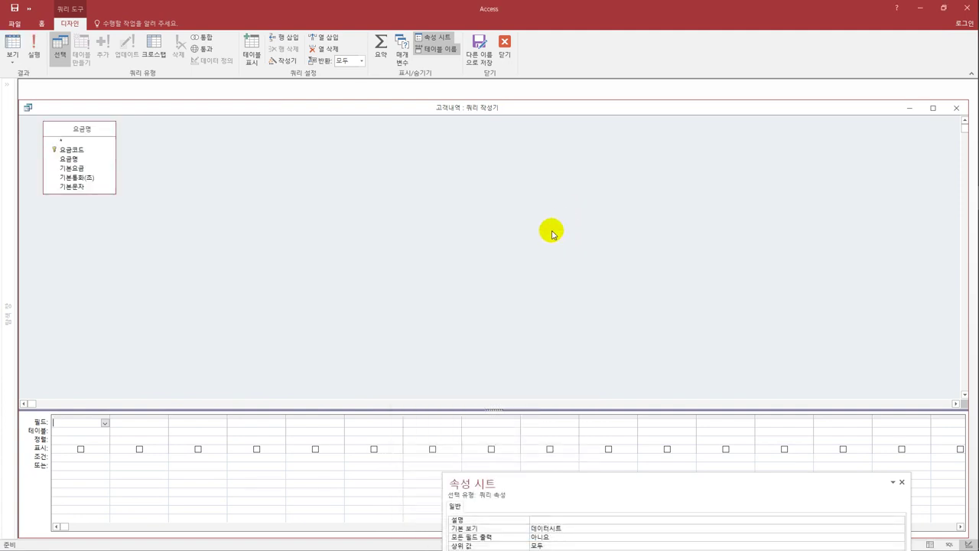
{"action": "double_click", "coordinate": [91, 150]}
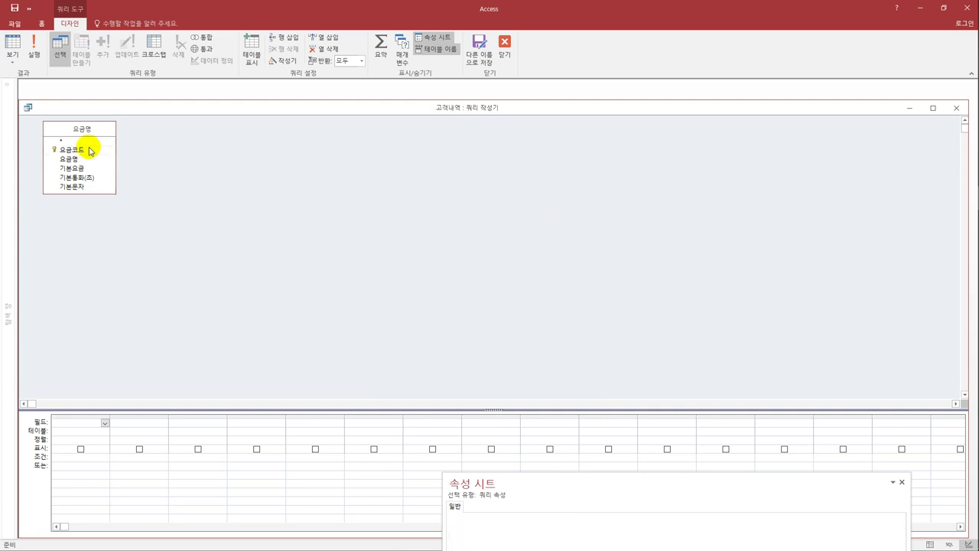
{"action": "double_click", "coordinate": [91, 159]}
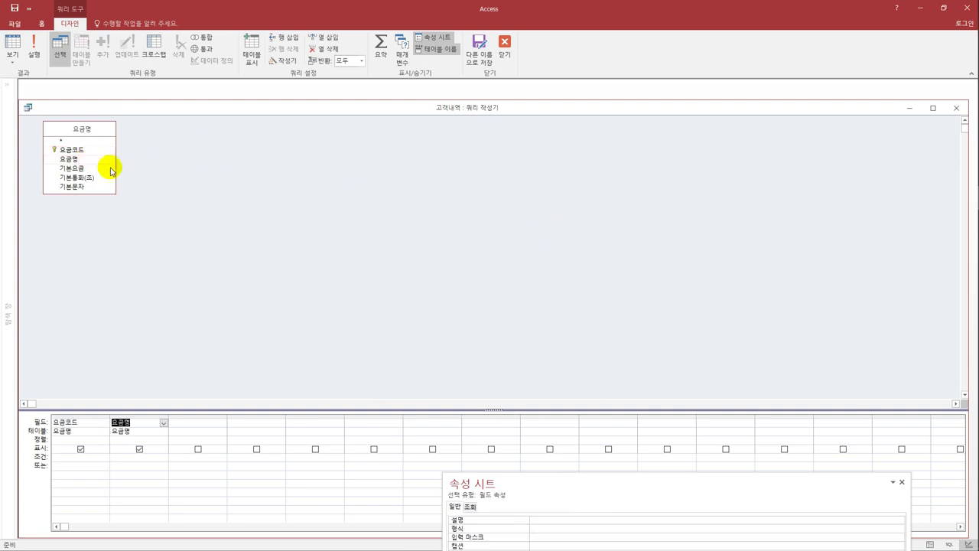
{"action": "left_click", "coordinate": [957, 108]}
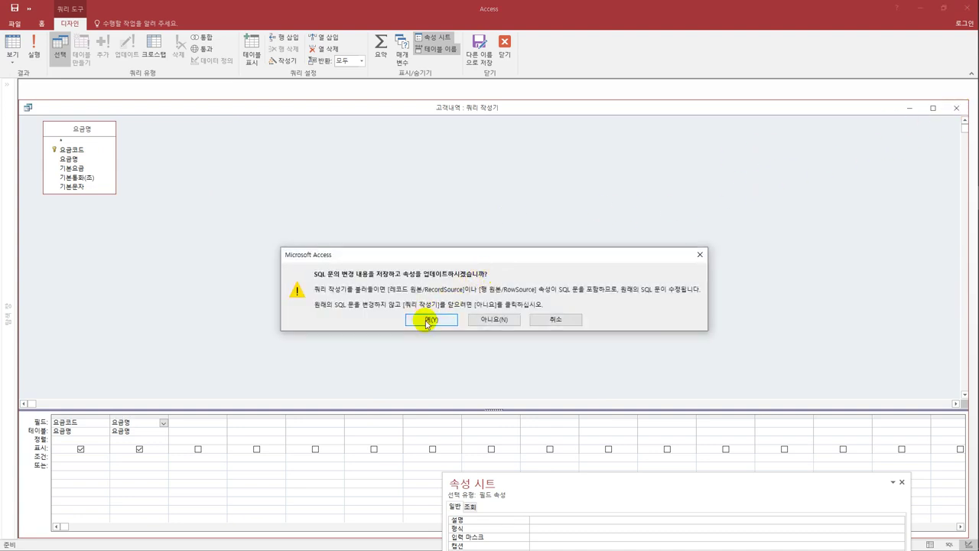
{"action": "left_click", "coordinate": [427, 321]}
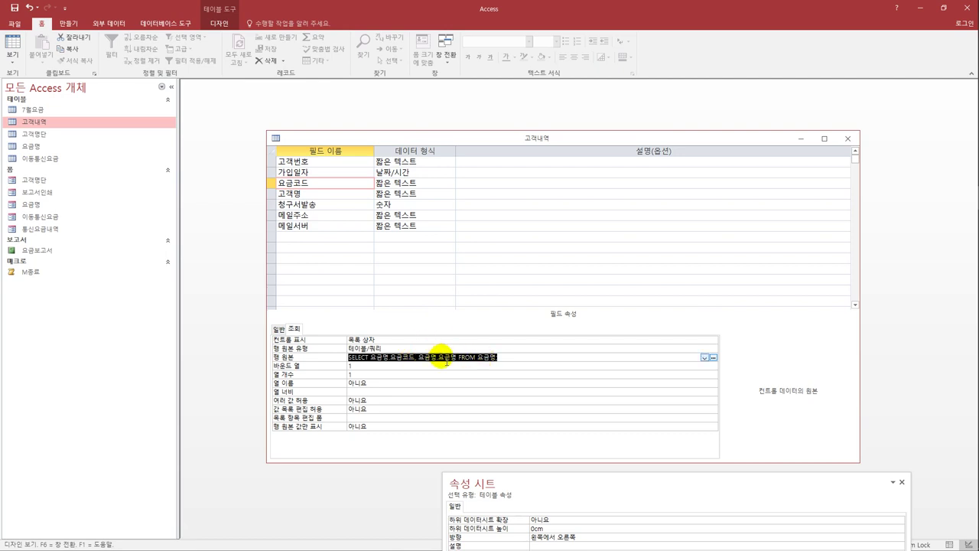
Set the column count (열 개수) of the 요금코드 field's list box to 2
{"action": "left_click", "coordinate": [350, 366]}
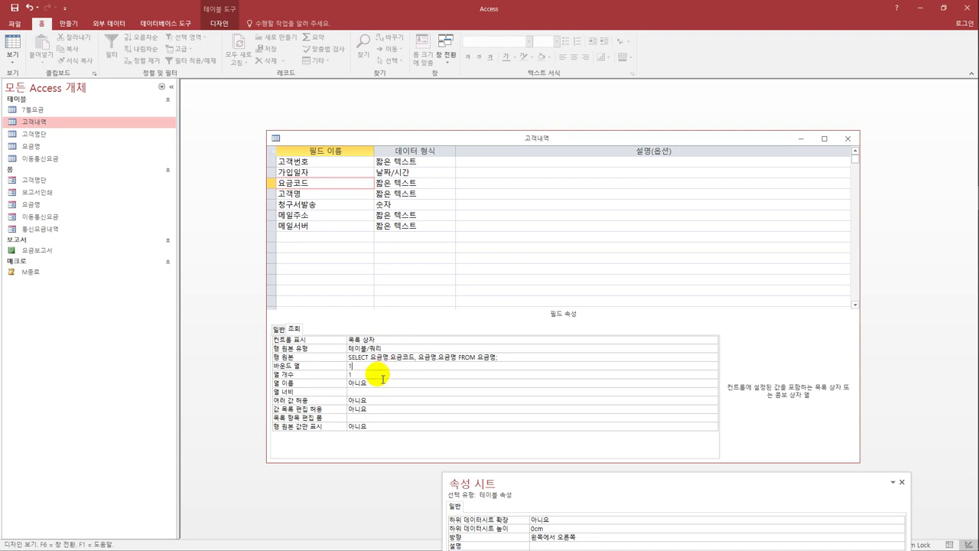
{"action": "left_click_drag", "start_coordinate": [375, 374], "coordinate": [350, 374]}
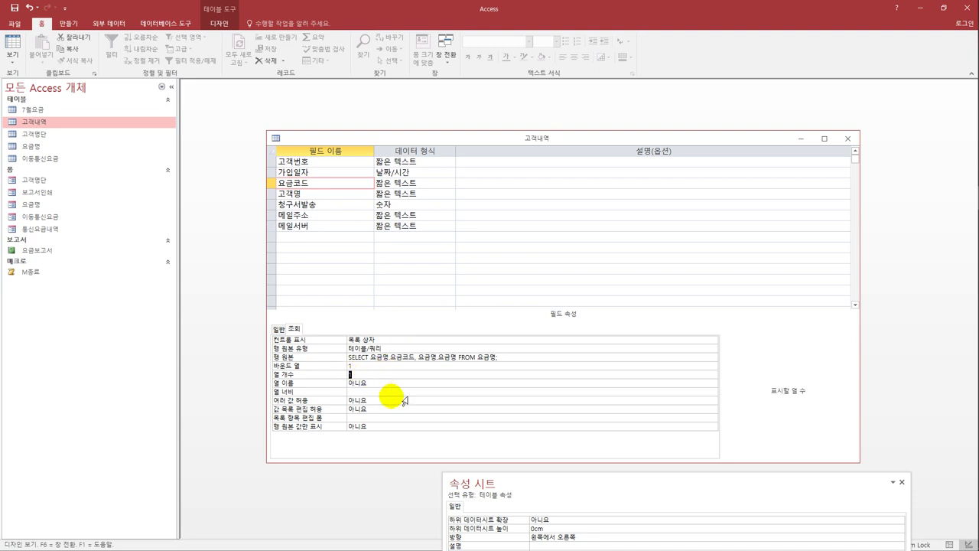
{"action": "type", "text": "2"}
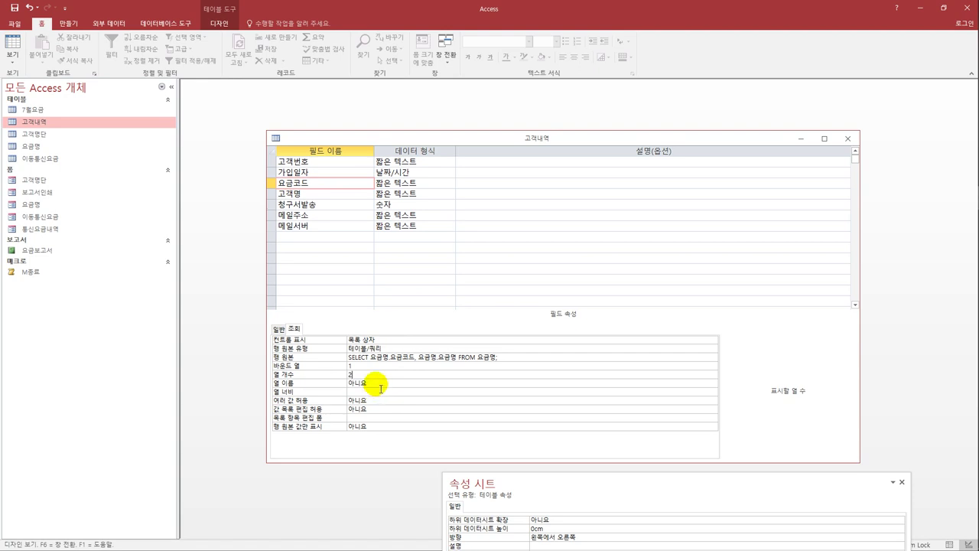
{"action": "left_click", "coordinate": [373, 383]}
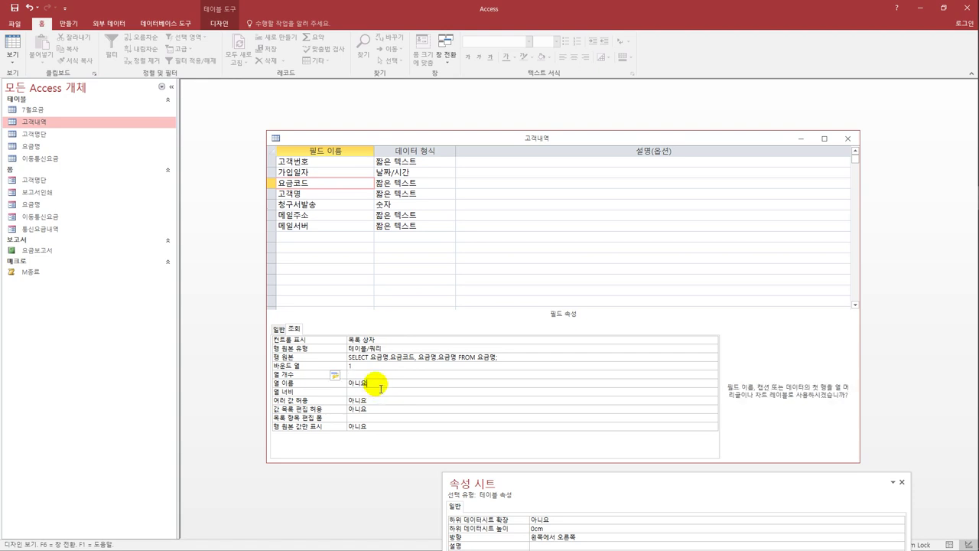
Set the 요금코드 list box to show column heads (열 이름: 예) and set its column widths (열 너비) to 1.5;1.5
{"action": "left_click", "coordinate": [713, 383]}
{"action": "left_click", "coordinate": [690, 391]}
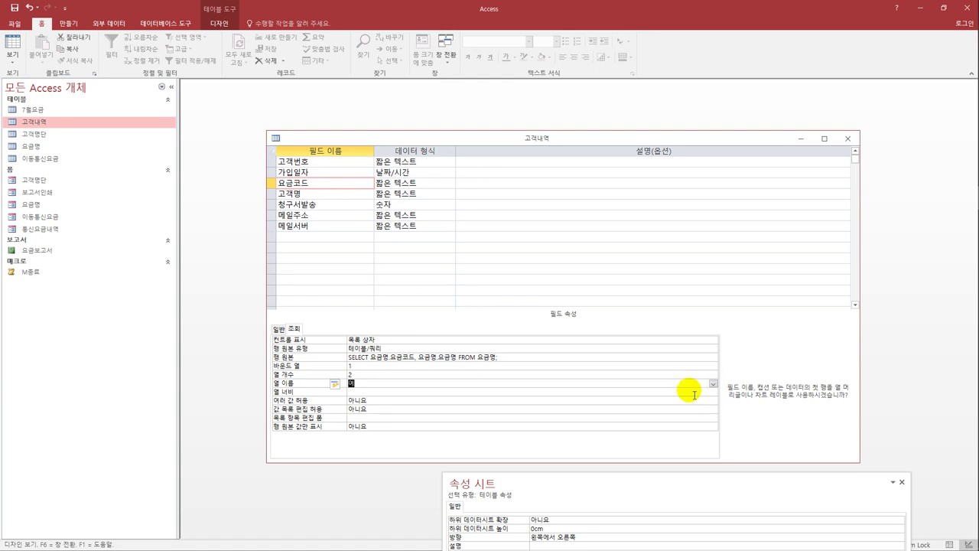
{"action": "left_click", "coordinate": [467, 393]}
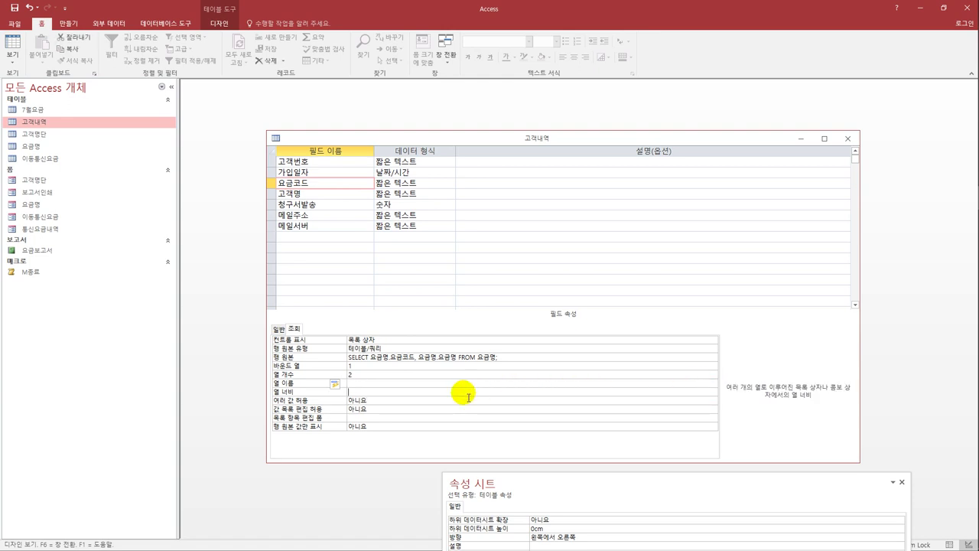
{"action": "type", "text": "1.5"}
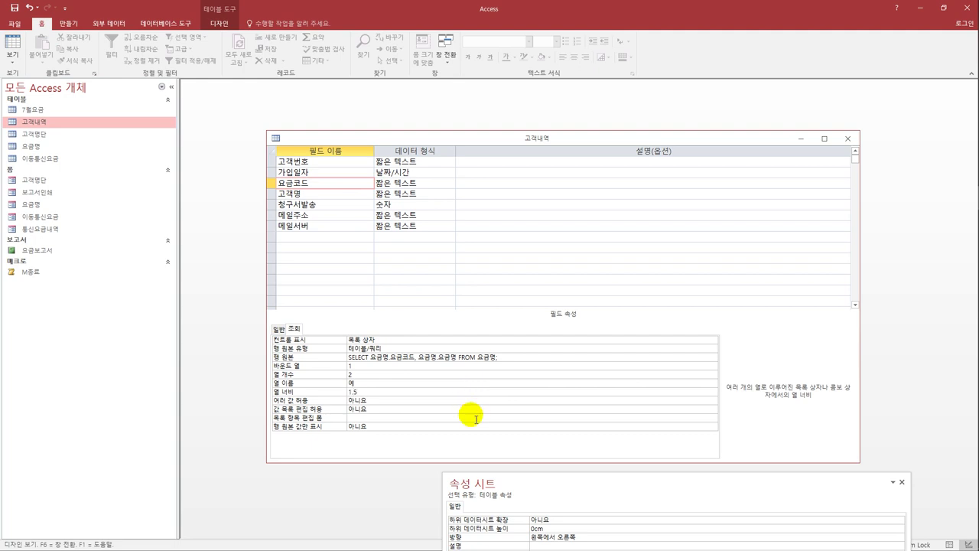
{"action": "type", "text": ";1.5"}
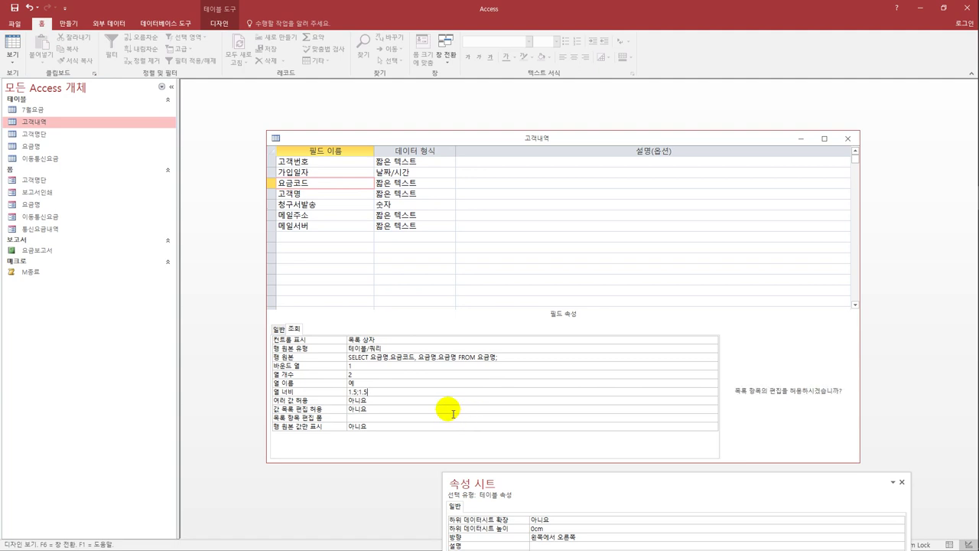
{"action": "left_click", "coordinate": [454, 413]}
Save the 고객내역 table design and close it
{"action": "left_click", "coordinate": [14, 8]}
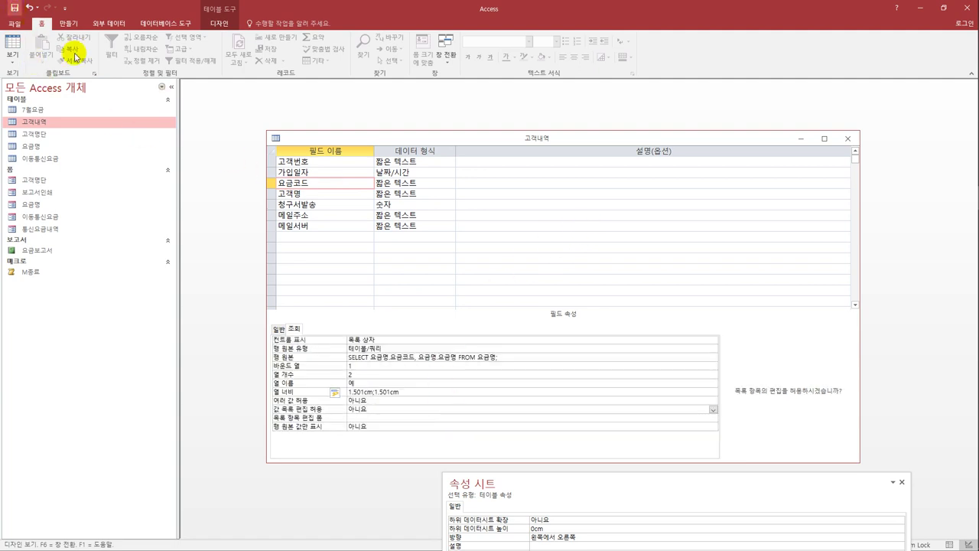
{"action": "left_click", "coordinate": [848, 138]}
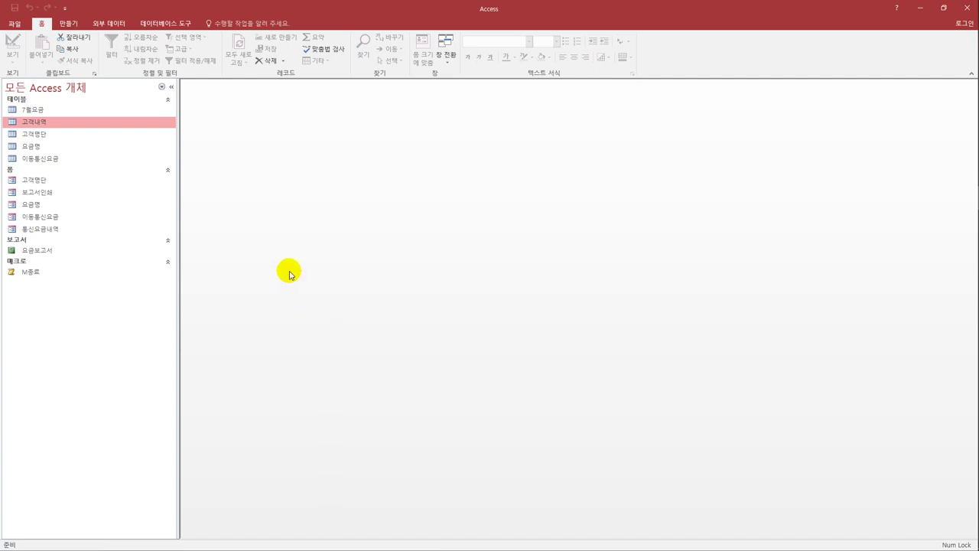
Open the 고객명단 form in Design view and arrange its window and a smaller property sheet so both can be used
{"action": "left_click", "coordinate": [28, 183]}
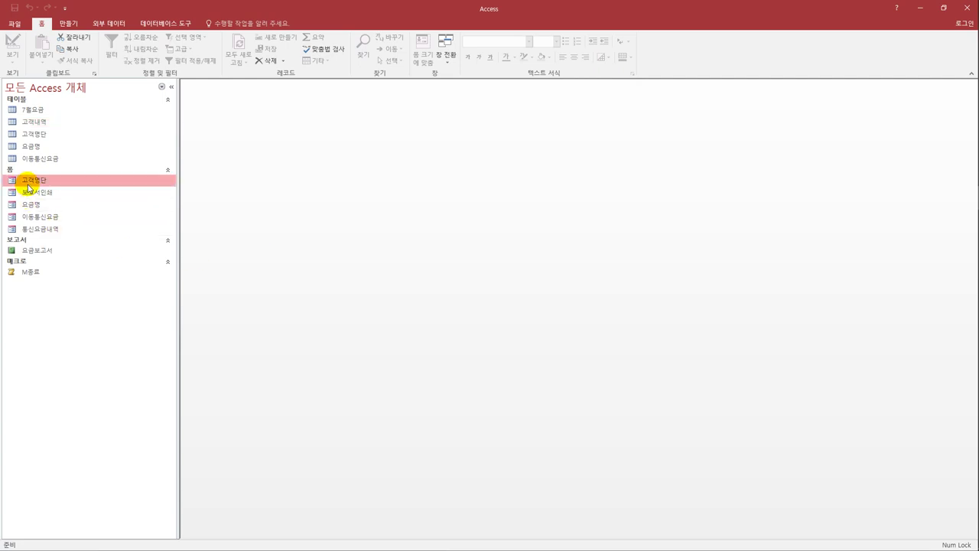
{"action": "right_click", "coordinate": [28, 183]}
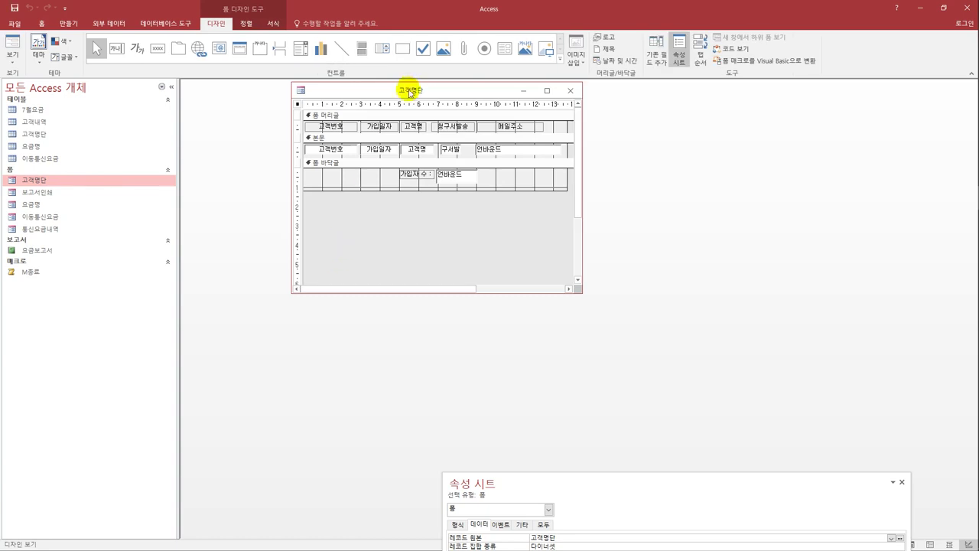
{"action": "left_click_drag", "start_coordinate": [383, 91], "coordinate": [325, 157]}
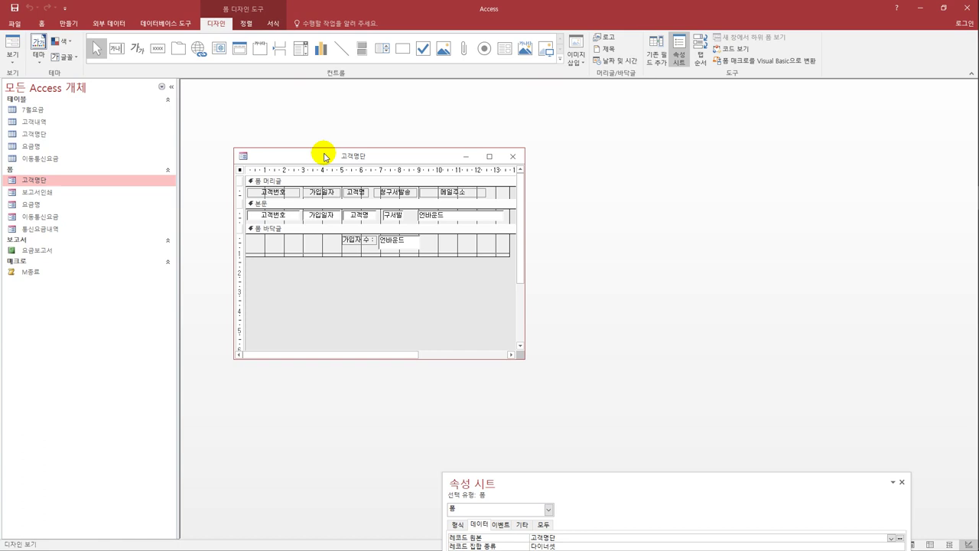
{"action": "left_click_drag", "start_coordinate": [325, 157], "coordinate": [323, 147]}
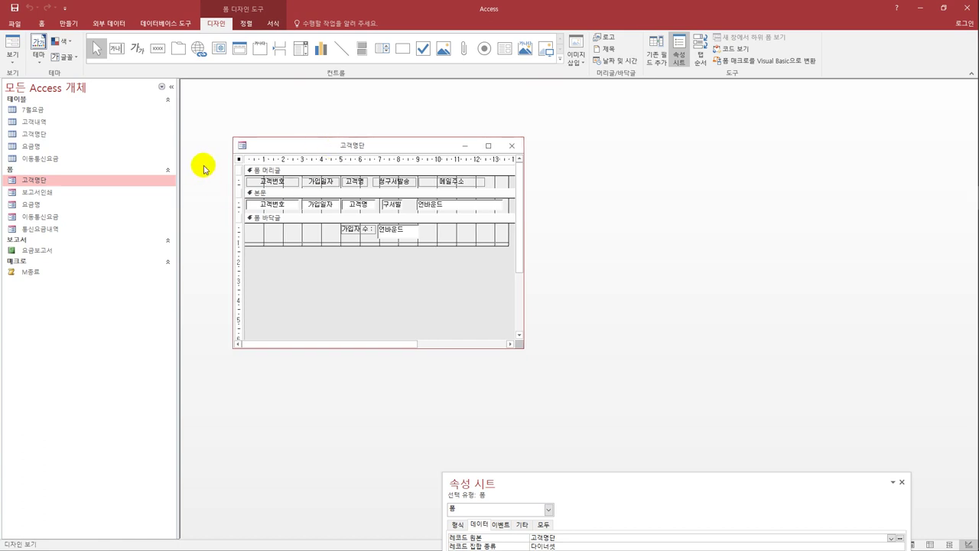
{"action": "left_click", "coordinate": [238, 160]}
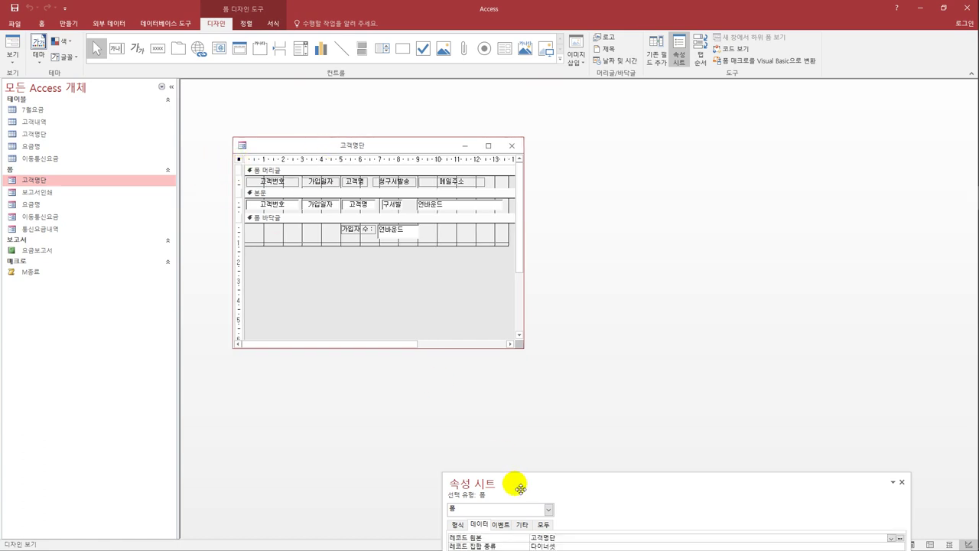
{"action": "left_click_drag", "start_coordinate": [521, 484], "coordinate": [415, 225]}
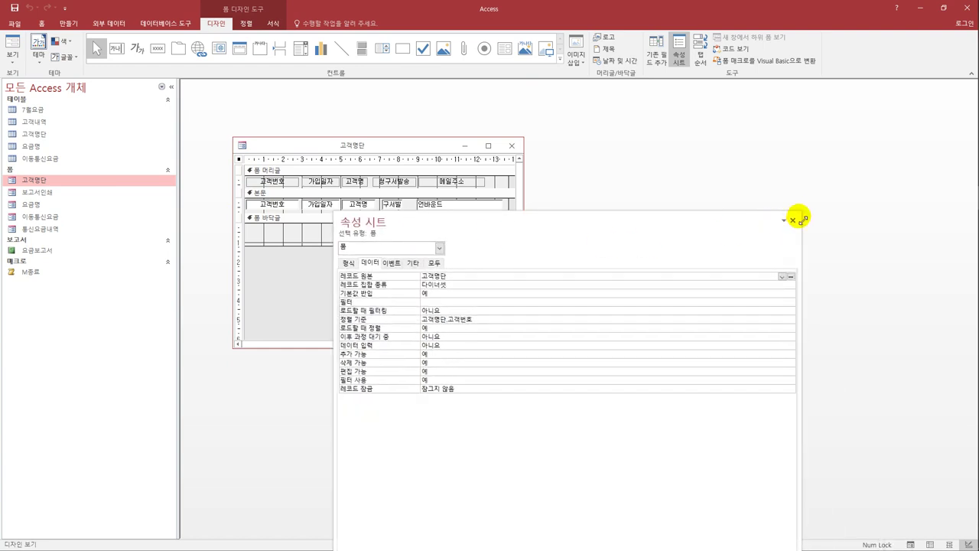
{"action": "left_click_drag", "start_coordinate": [796, 214], "coordinate": [566, 297]}
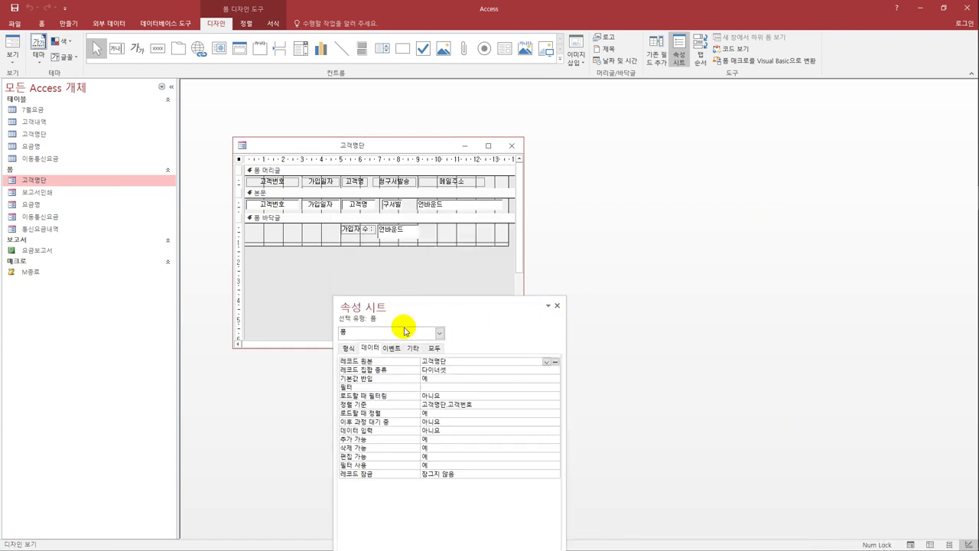
Set the default view (기본 보기) of the 고객명단 form to continuous forms (연속 폼)
{"action": "left_click", "coordinate": [348, 348]}
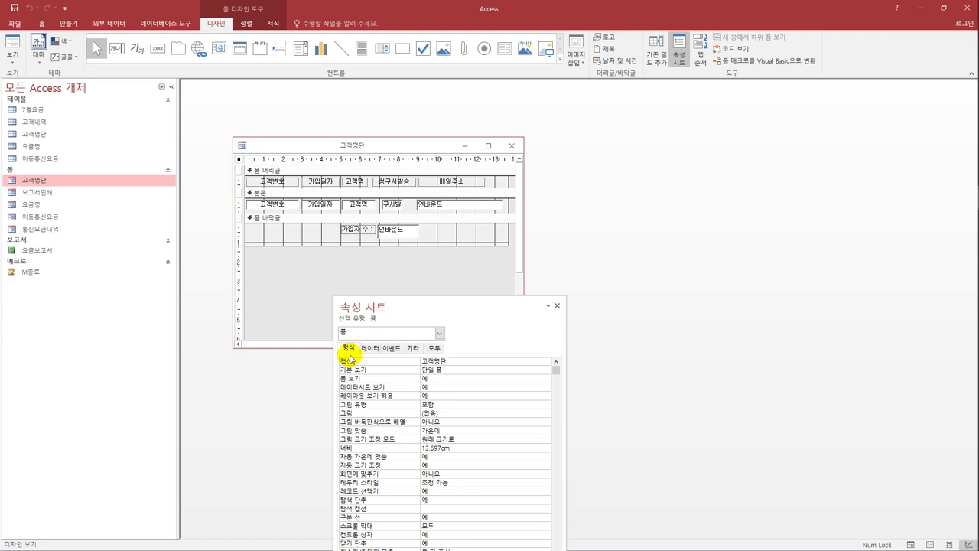
{"action": "left_click", "coordinate": [456, 368]}
{"action": "left_click", "coordinate": [547, 371]}
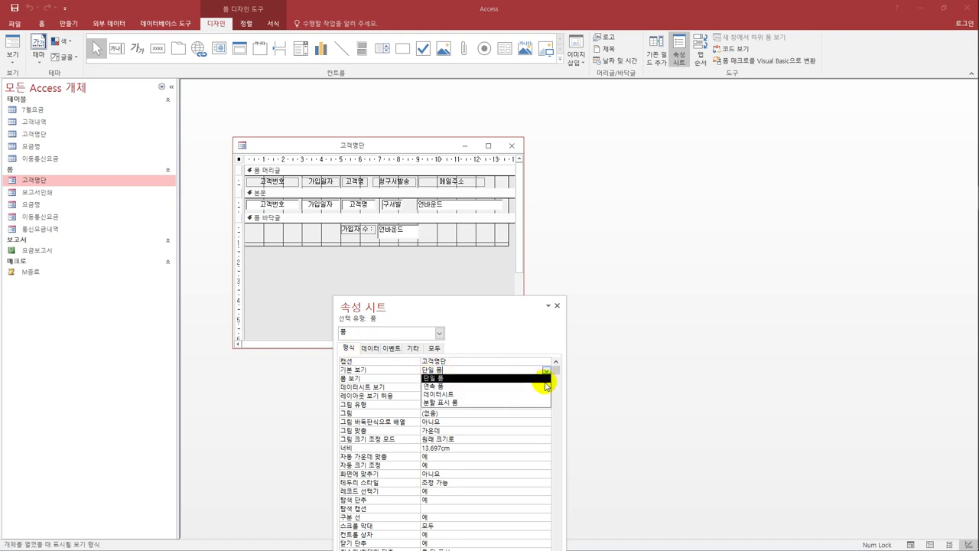
{"action": "left_click", "coordinate": [546, 388]}
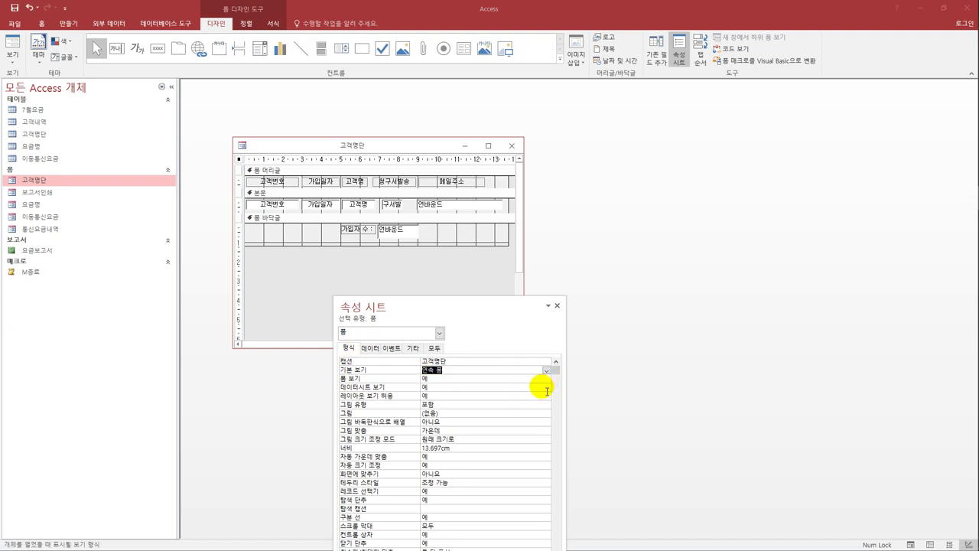
Set the control source of the Txt메일주소 text box in the detail section to =[메일주소] & "@" & [메일서버]
{"action": "left_click", "coordinate": [458, 205]}
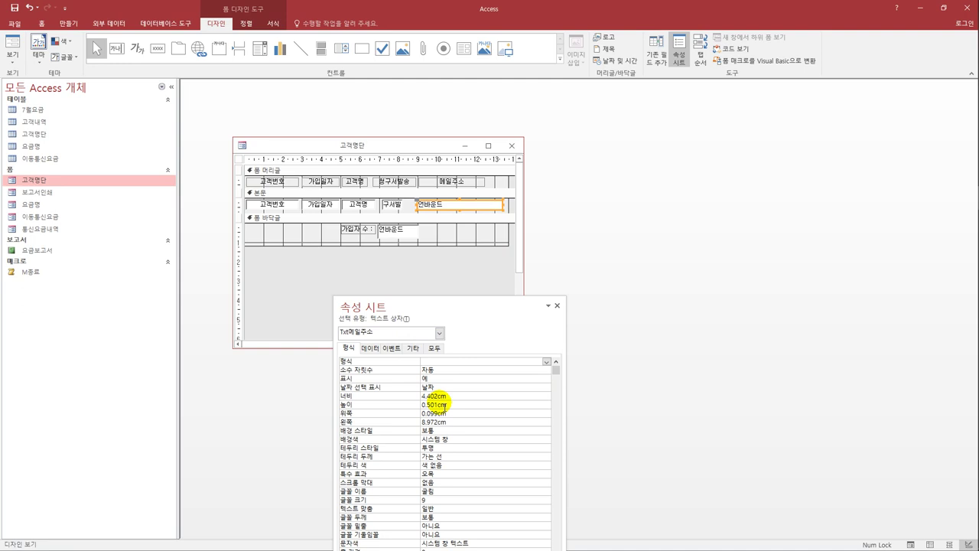
{"action": "left_click", "coordinate": [369, 348]}
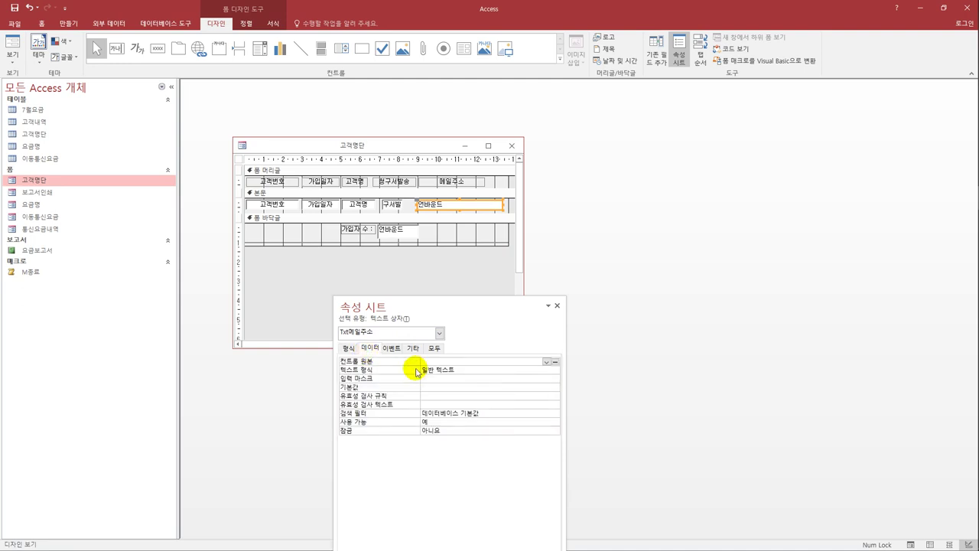
{"action": "left_click", "coordinate": [446, 362]}
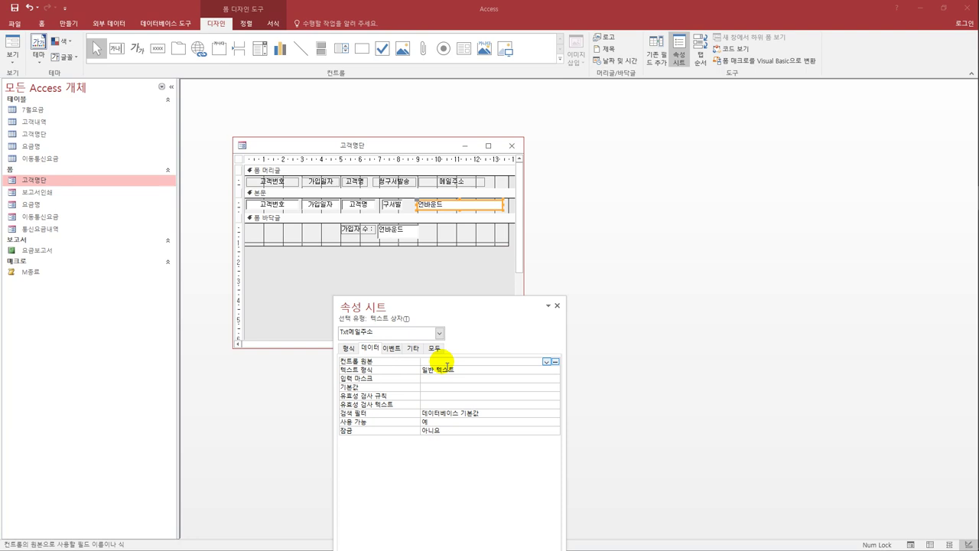
{"action": "type", "text": "=[메일"}
{"action": "key", "text": "Tab"}
{"action": "type", "text": "&\"@\" &["}
{"action": "key", "text": "BackSpace"}
{"action": "type", "text": "메일서버]"}
{"action": "key", "text": "Return"}
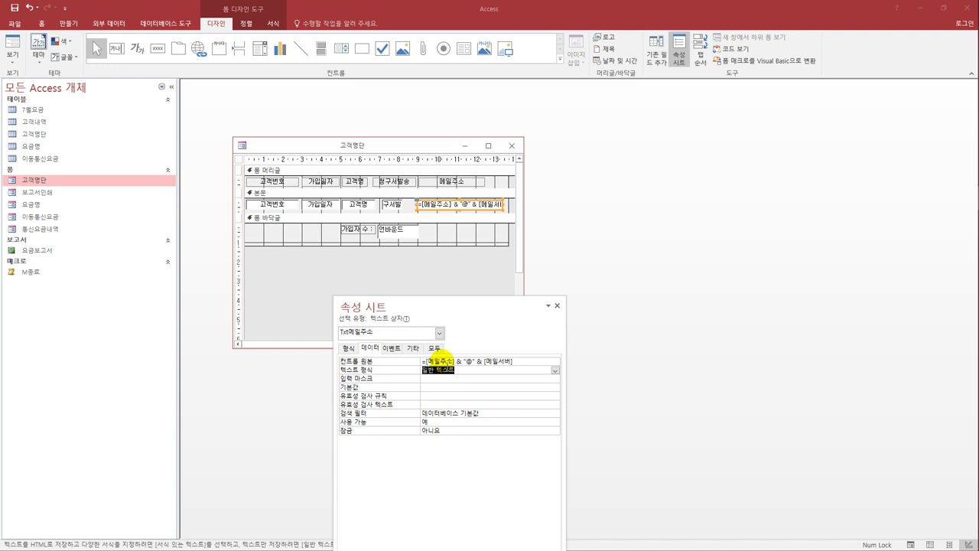
Set the control source of the Txt가입자수 text box in the form footer to =Count(*) & "명"
{"action": "left_click", "coordinate": [390, 233]}
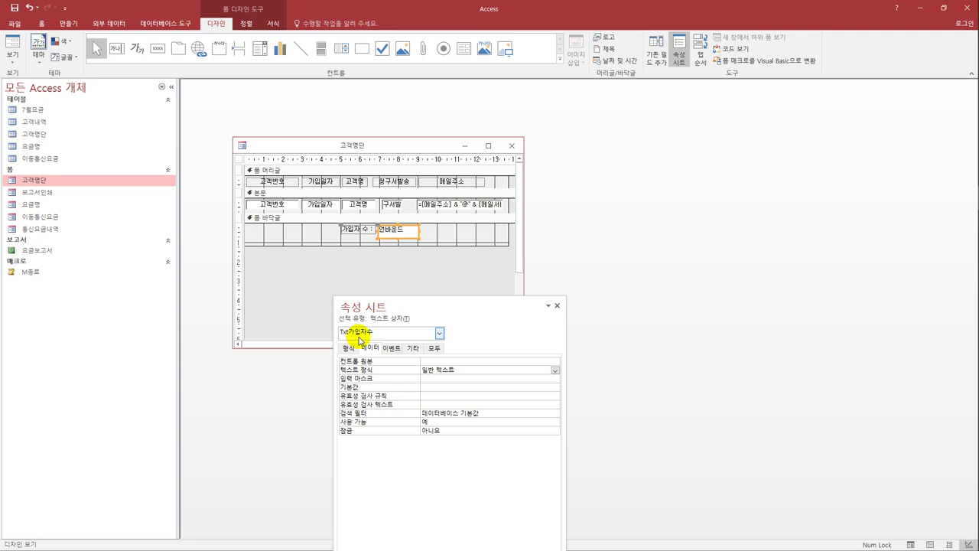
{"action": "left_click", "coordinate": [431, 364]}
{"action": "left_click", "coordinate": [431, 361]}
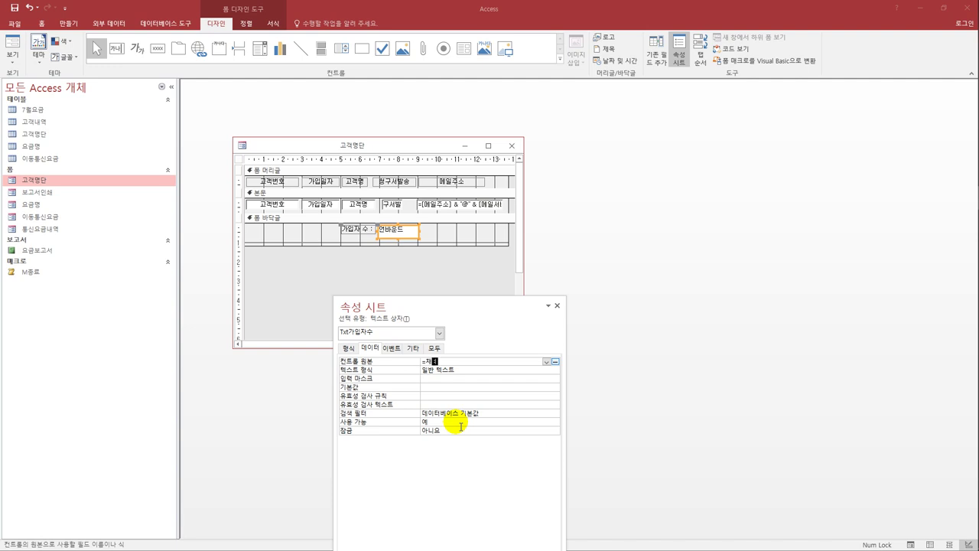
{"action": "type", "text": "=count(*)&\"명\""}
{"action": "key", "text": "Return"}
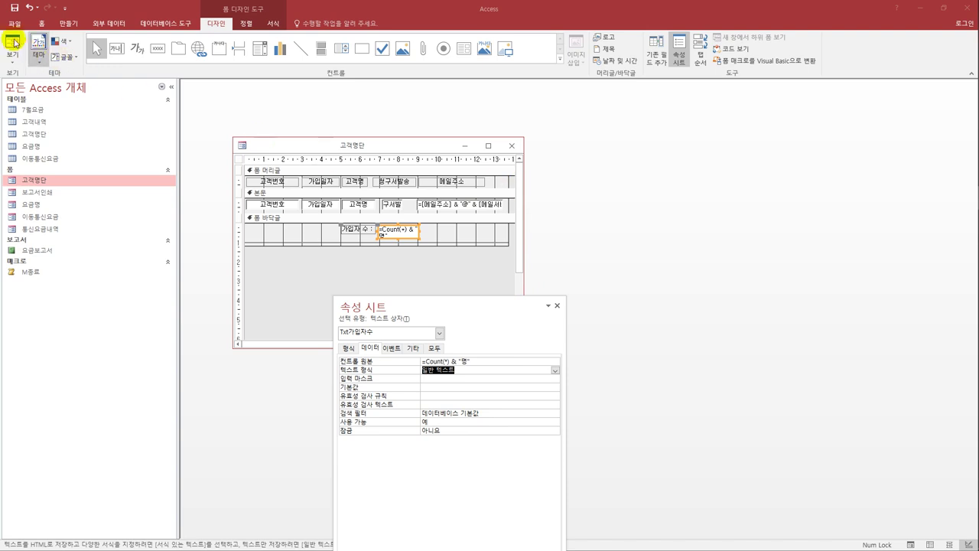
Save the 고객명단 form and close it
{"action": "left_click", "coordinate": [14, 13]}
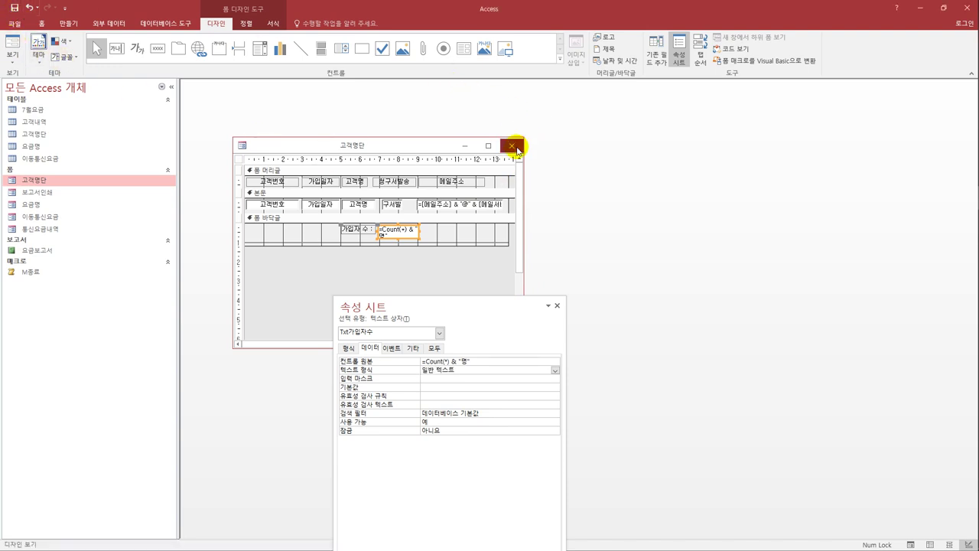
{"action": "left_click", "coordinate": [511, 146]}
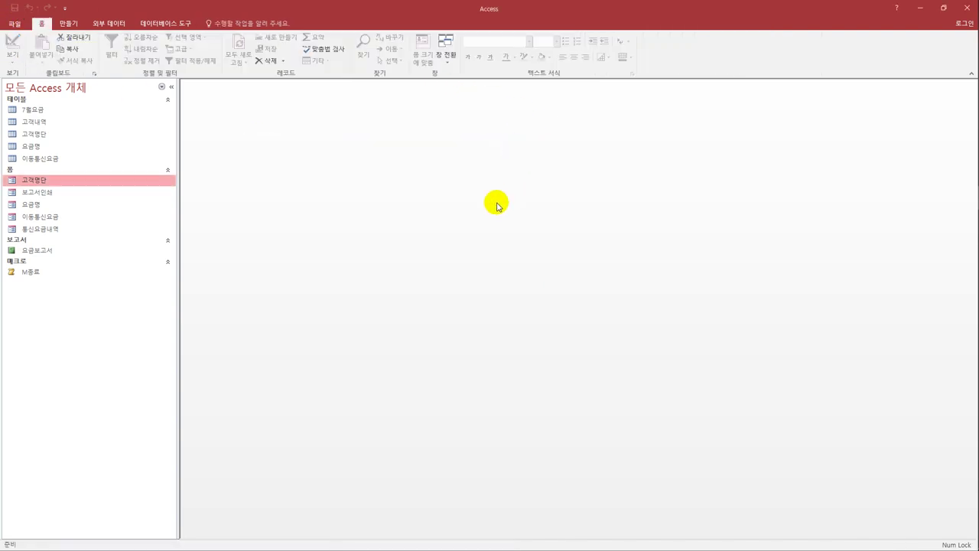
Open the 요금명 form in Design view and move its window clear of the property sheet
{"action": "left_click", "coordinate": [35, 217]}
{"action": "left_click", "coordinate": [34, 208]}
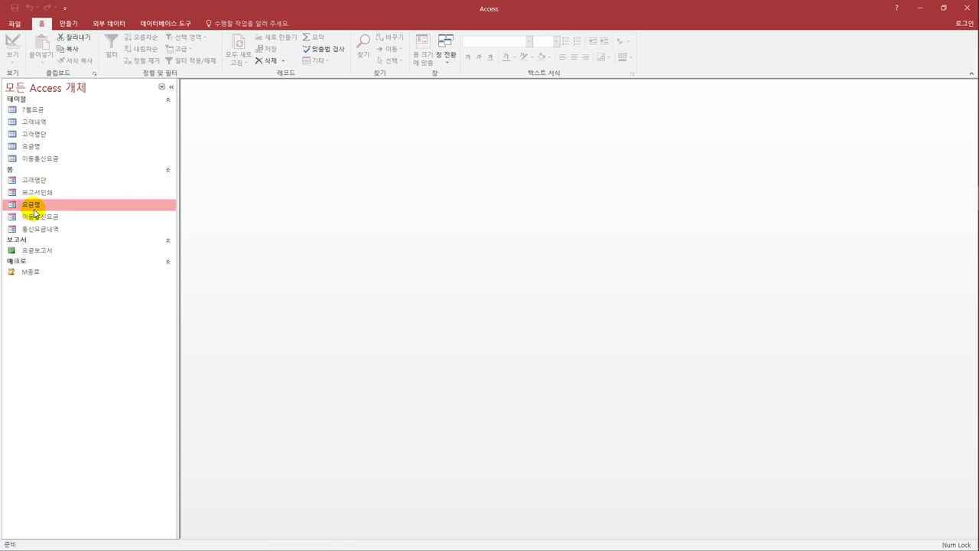
{"action": "right_click", "coordinate": [36, 205]}
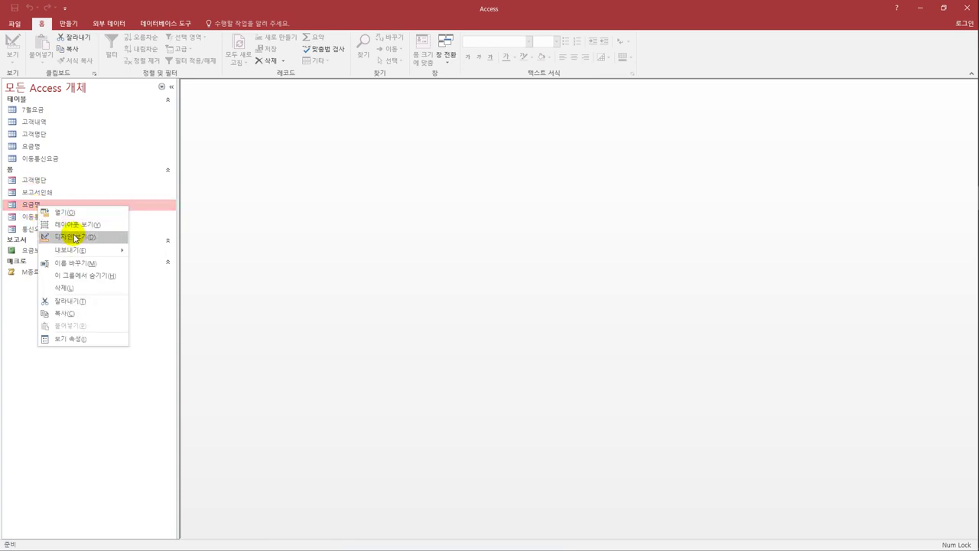
{"action": "left_click", "coordinate": [68, 235]}
{"action": "left_click_drag", "start_coordinate": [344, 146], "coordinate": [295, 115]}
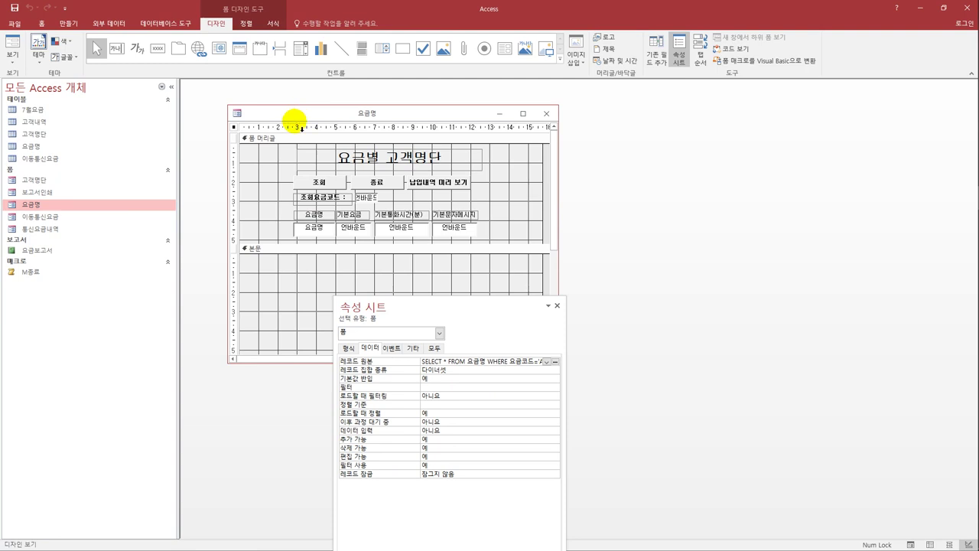
Bind the Txt기본요금 text box in the form header to the 기본요금 field
{"action": "left_click", "coordinate": [373, 233]}
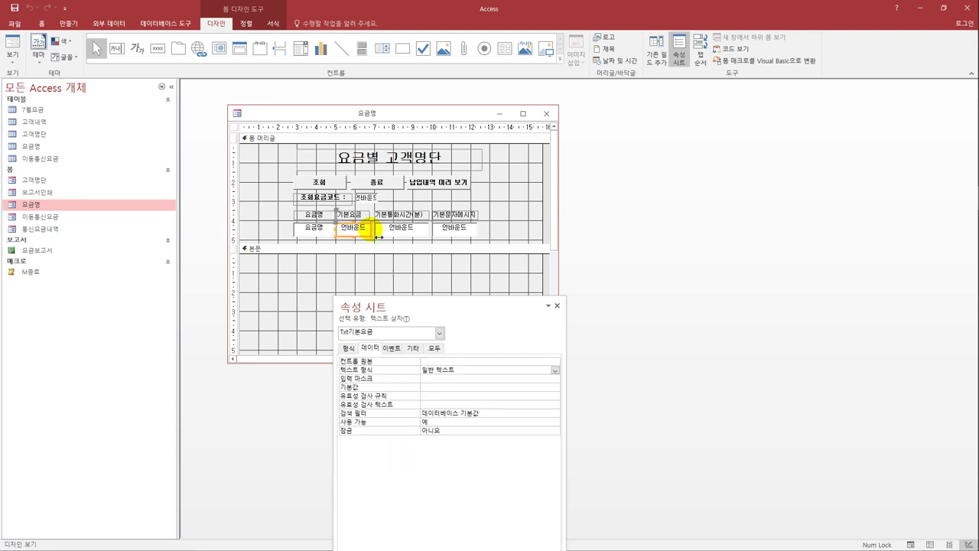
{"action": "left_click", "coordinate": [479, 361]}
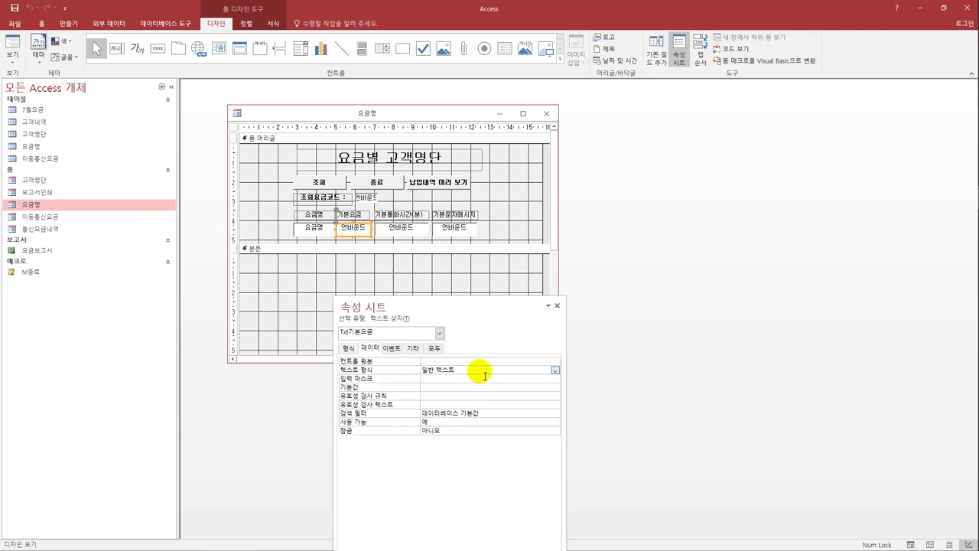
{"action": "left_click", "coordinate": [548, 362]}
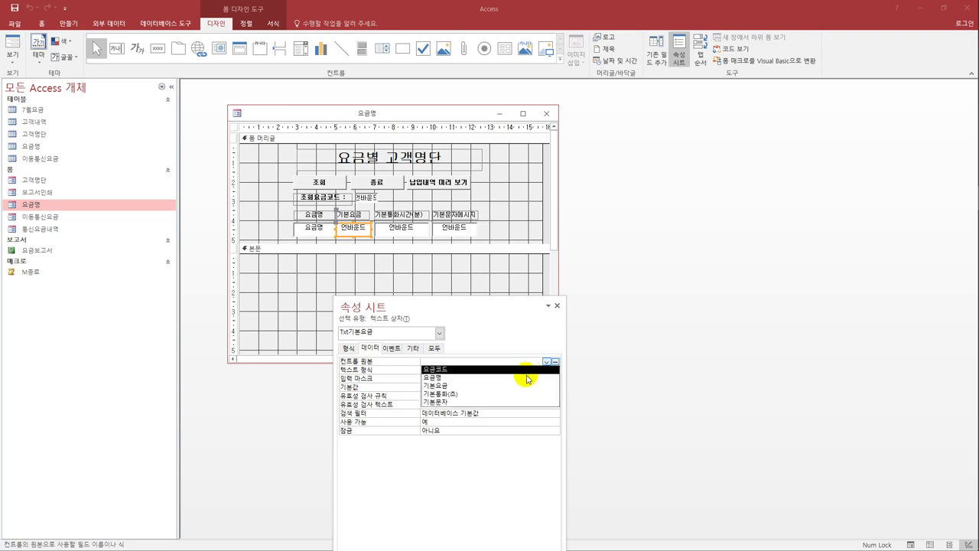
{"action": "left_click", "coordinate": [527, 375]}
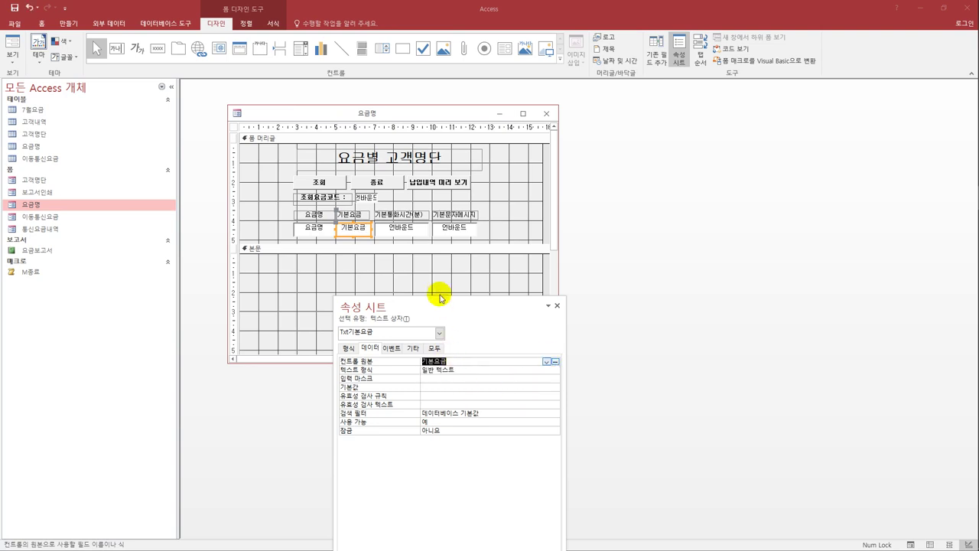
Set the control source of the Txt기본통화 text box in the form header to the 기본통화(초) field
{"action": "left_click", "coordinate": [399, 228]}
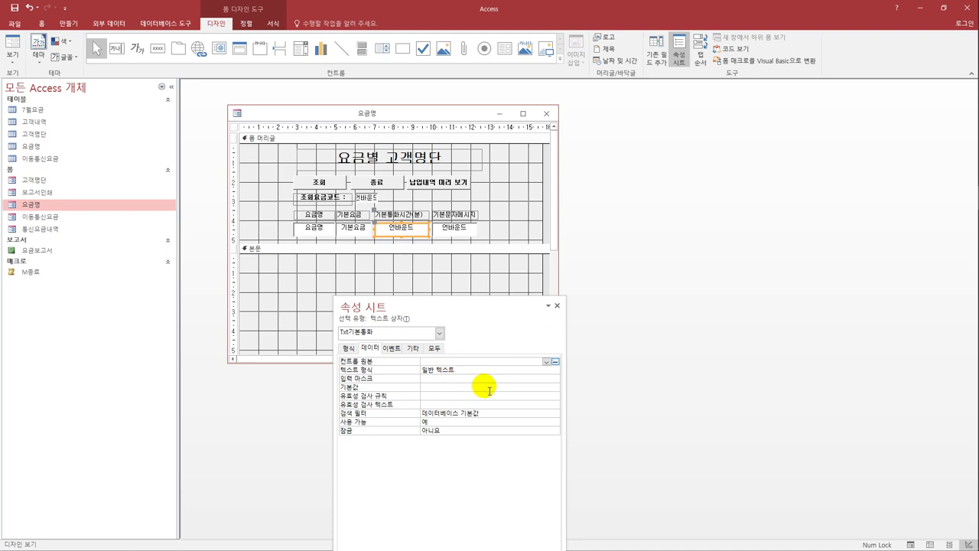
{"action": "left_click", "coordinate": [547, 362]}
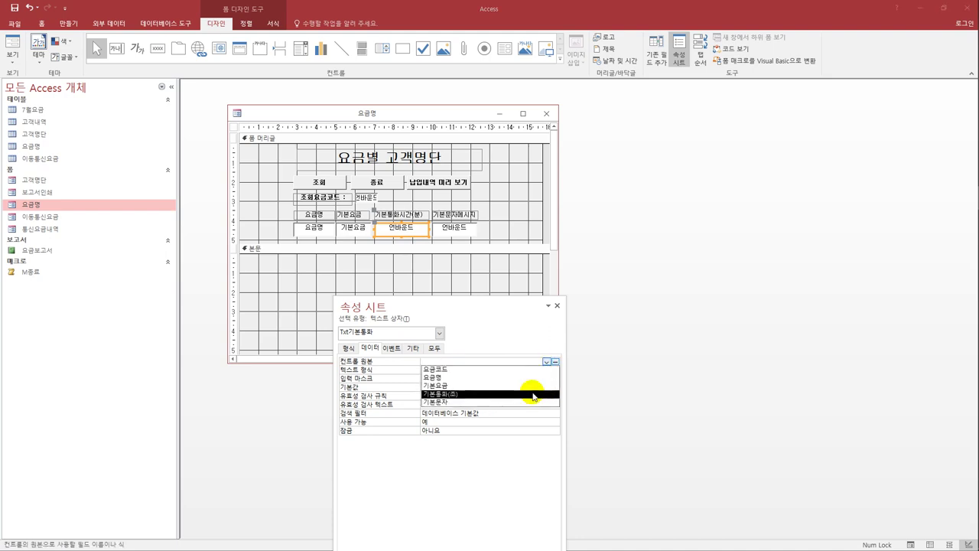
{"action": "left_click", "coordinate": [531, 394]}
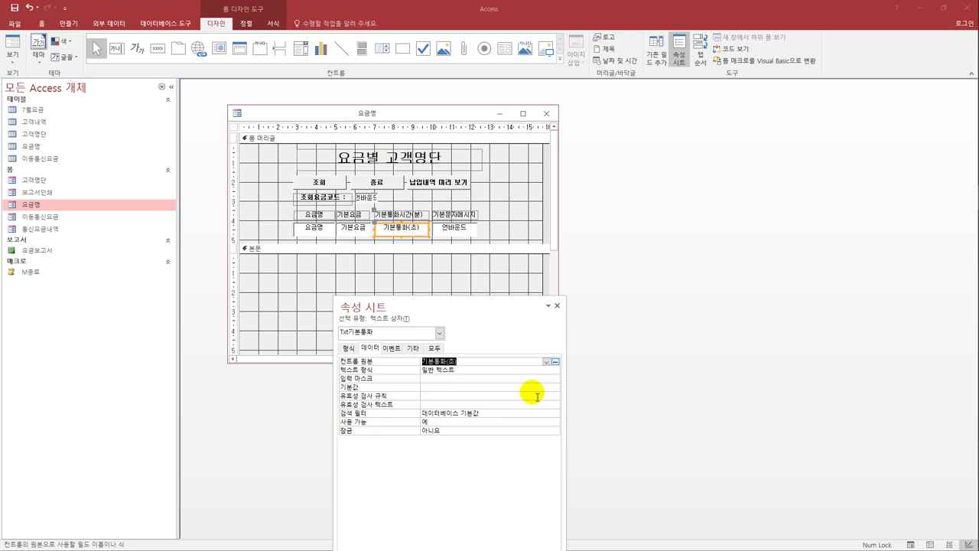
Change the control source of the Txt기본통화 text box to =[기본통화(초)]/60
{"action": "left_click", "coordinate": [488, 364]}
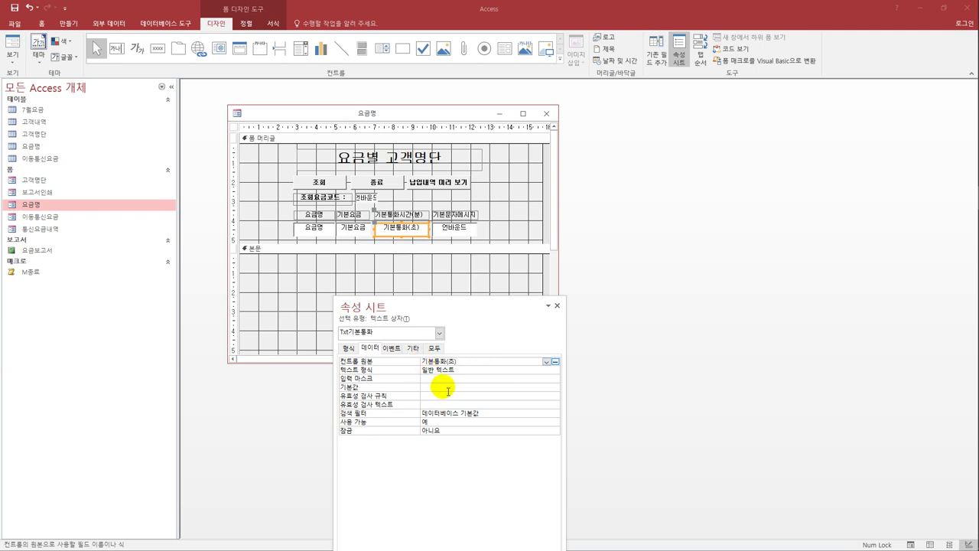
{"action": "type", "text": "=["}
{"action": "type", "text": "]/60"}
{"action": "key", "text": "Return"}
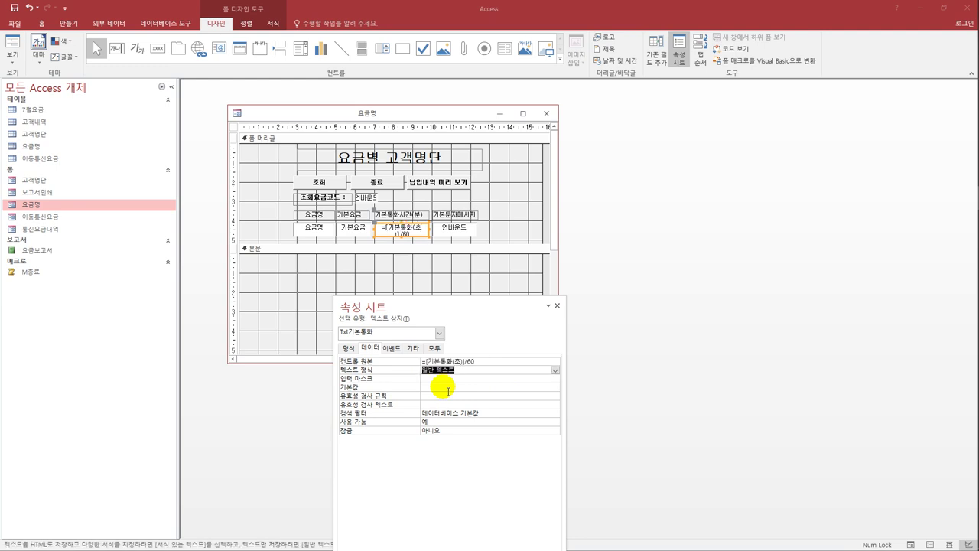
Bind the Txt기본문자 text box in the form header to the 기본문자 field
{"action": "left_click", "coordinate": [466, 231]}
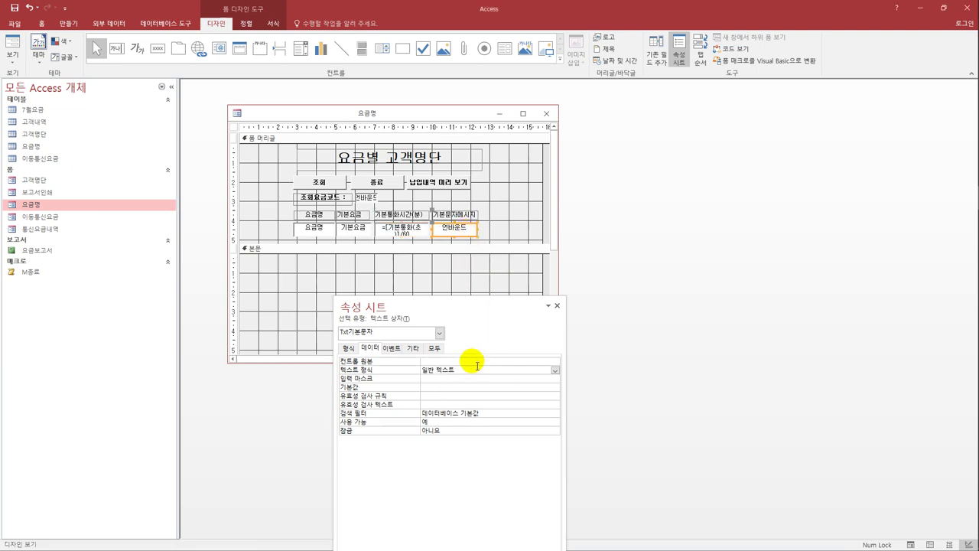
{"action": "left_click", "coordinate": [452, 360]}
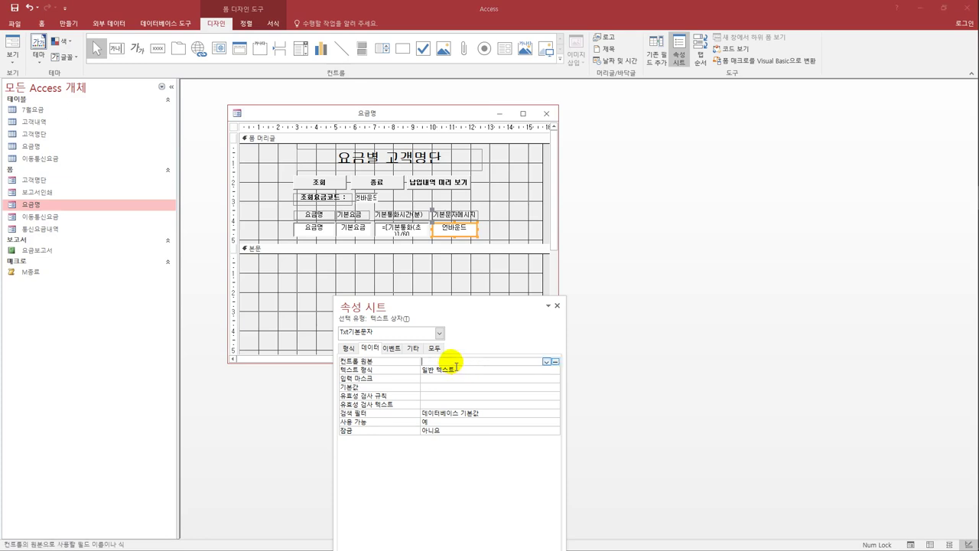
{"action": "left_click", "coordinate": [545, 362]}
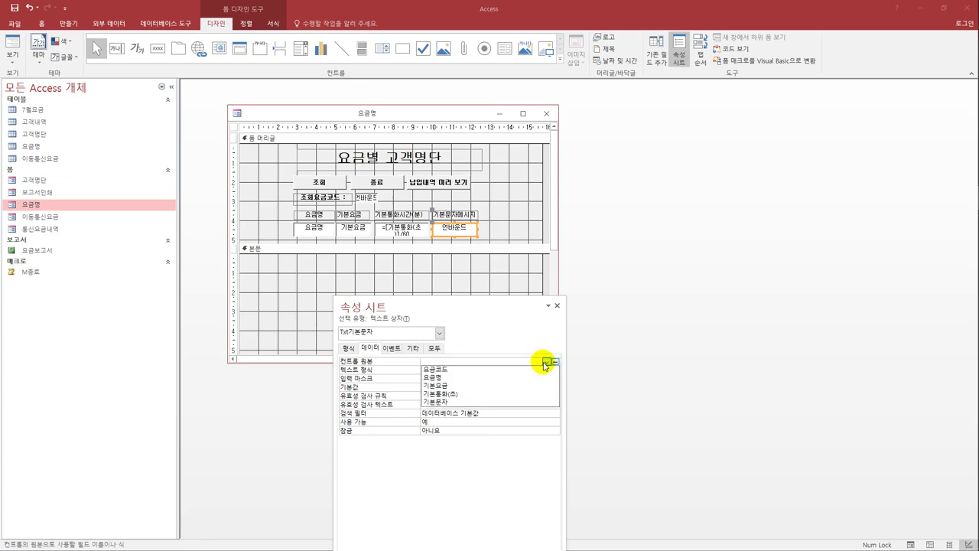
{"action": "left_click", "coordinate": [525, 402]}
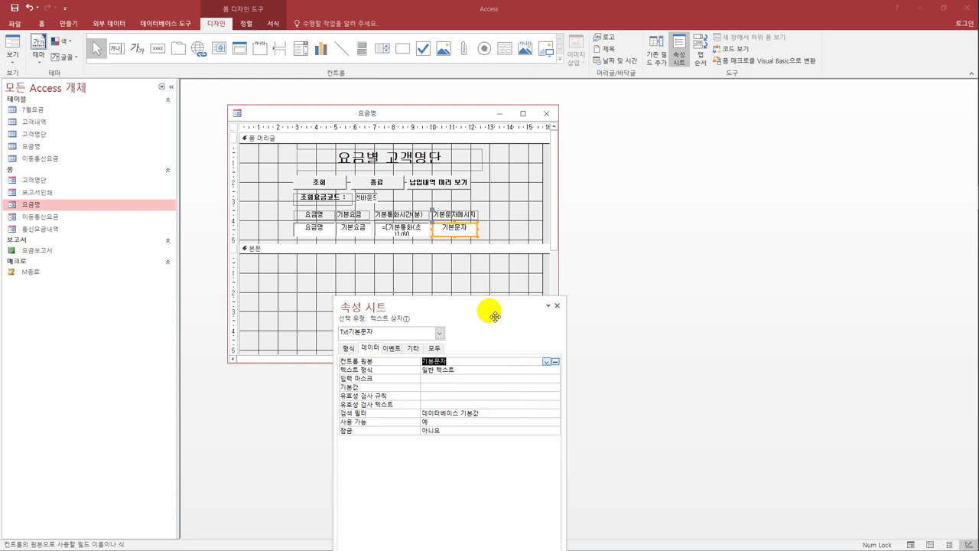
Draw a subform about 14 cm wide in the 본문 section and base it on the existing 고객명단 form
{"action": "left_click_drag", "start_coordinate": [489, 311], "coordinate": [741, 199]}
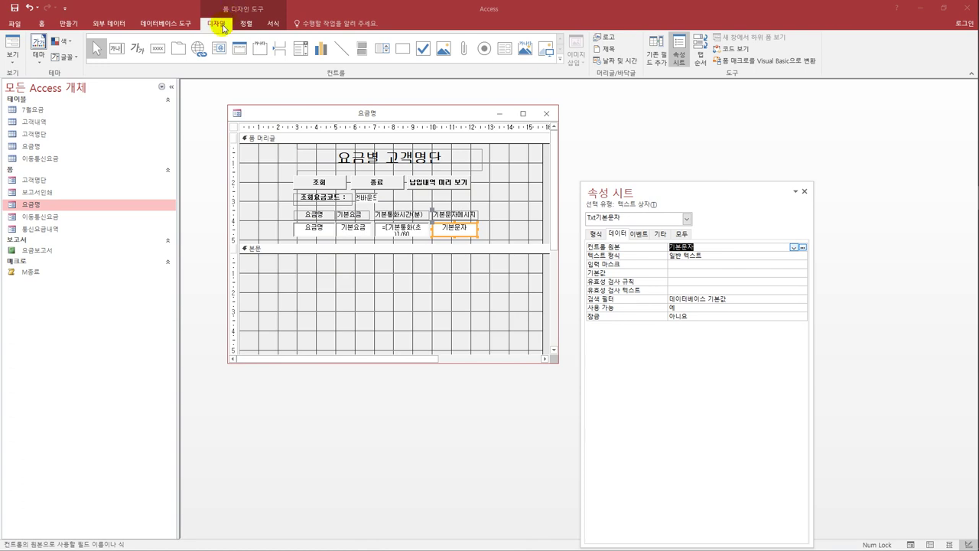
{"action": "left_click", "coordinate": [502, 50]}
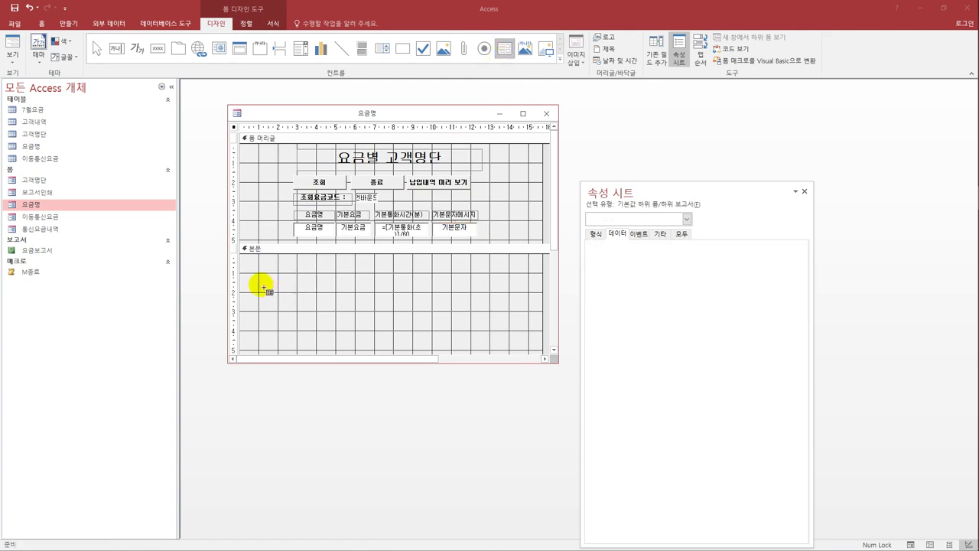
{"action": "left_click_drag", "start_coordinate": [262, 264], "coordinate": [528, 351]}
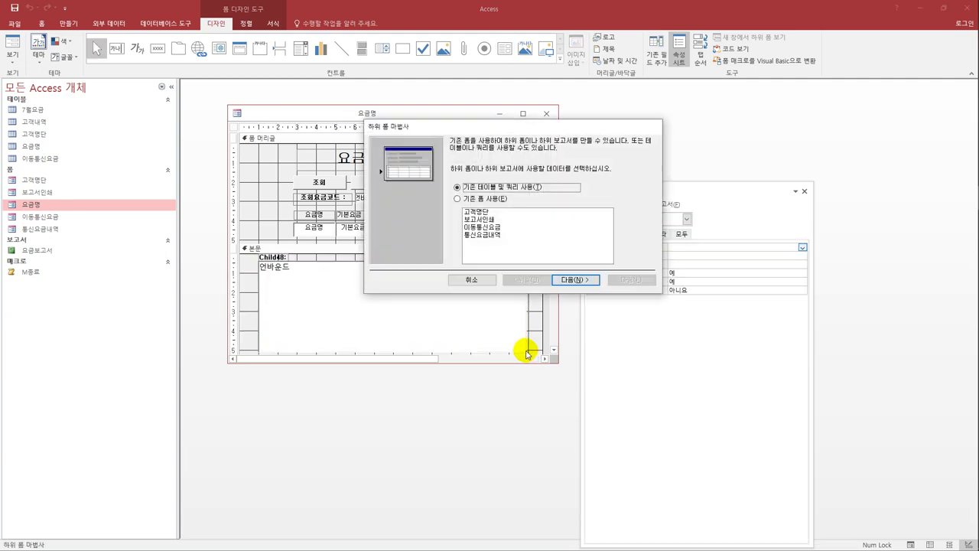
{"action": "left_click", "coordinate": [457, 199]}
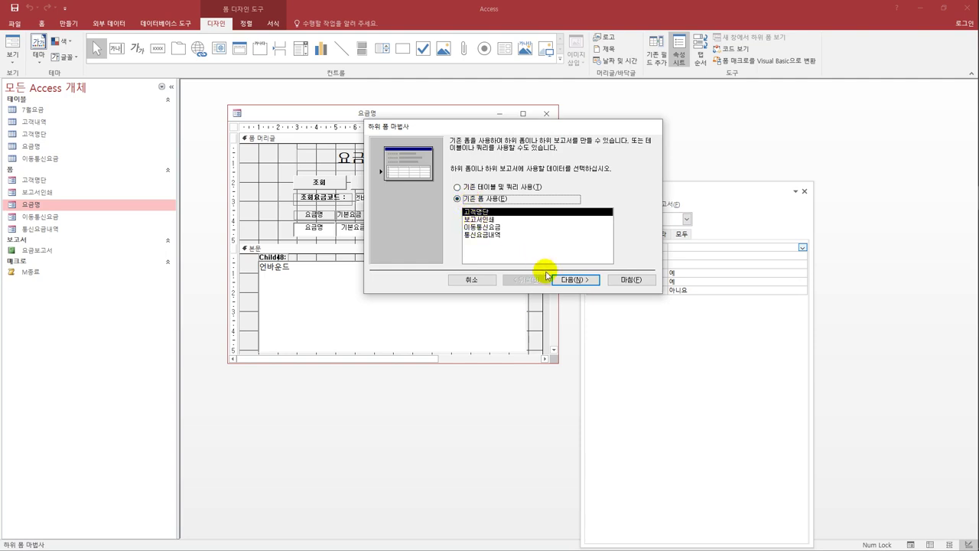
{"action": "left_click", "coordinate": [566, 281]}
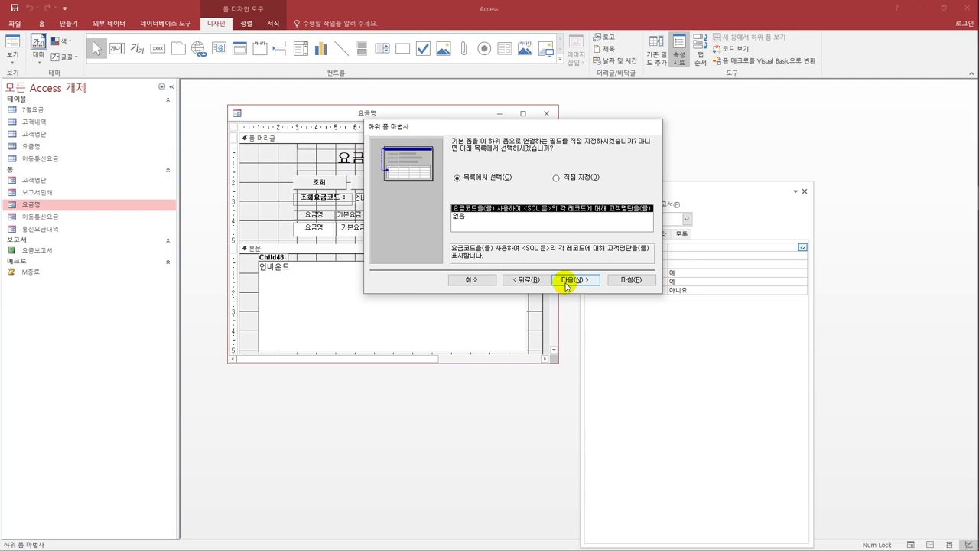
Define the subform link manually with 요금코드 as both the main and subform field, and finish the wizard with the suggested name
{"action": "left_click", "coordinate": [575, 178]}
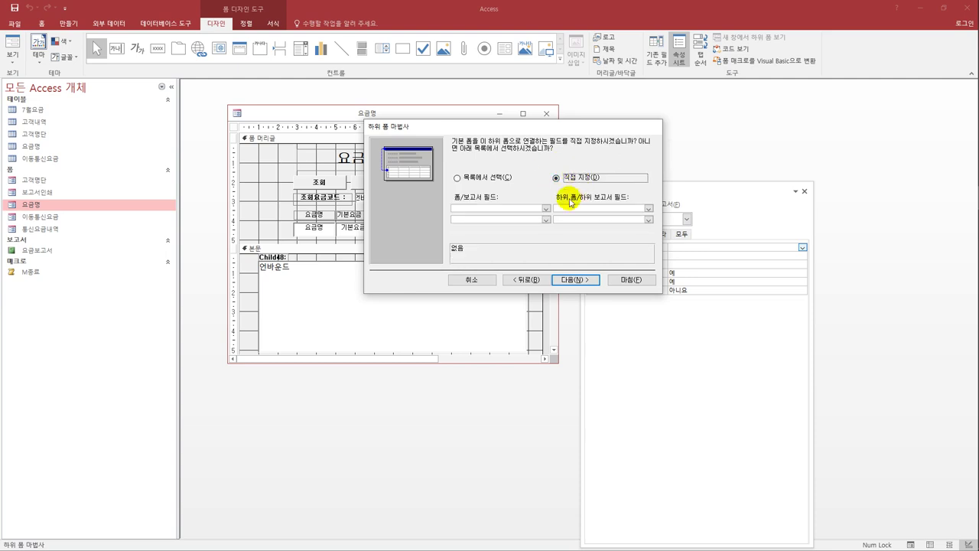
{"action": "left_click", "coordinate": [546, 208]}
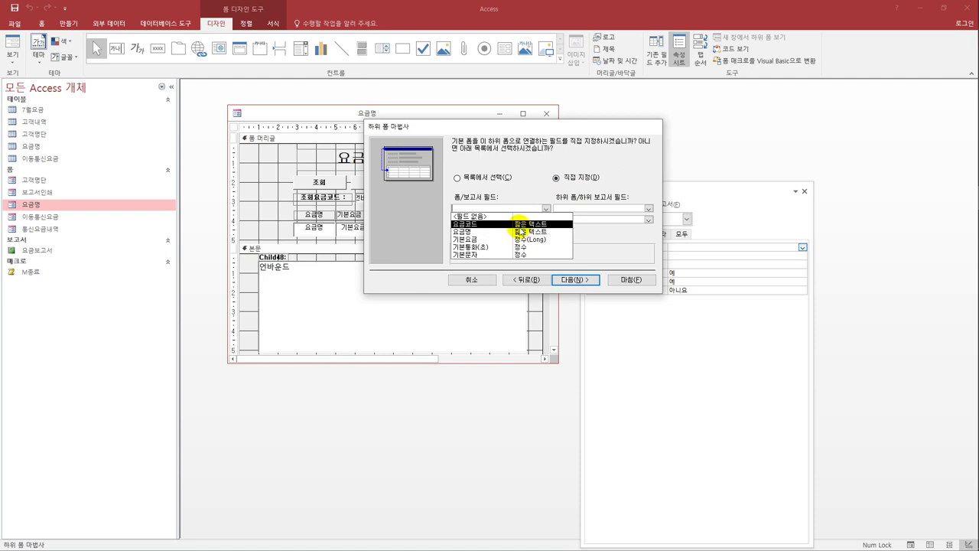
{"action": "left_click", "coordinate": [520, 225]}
{"action": "left_click", "coordinate": [649, 209]}
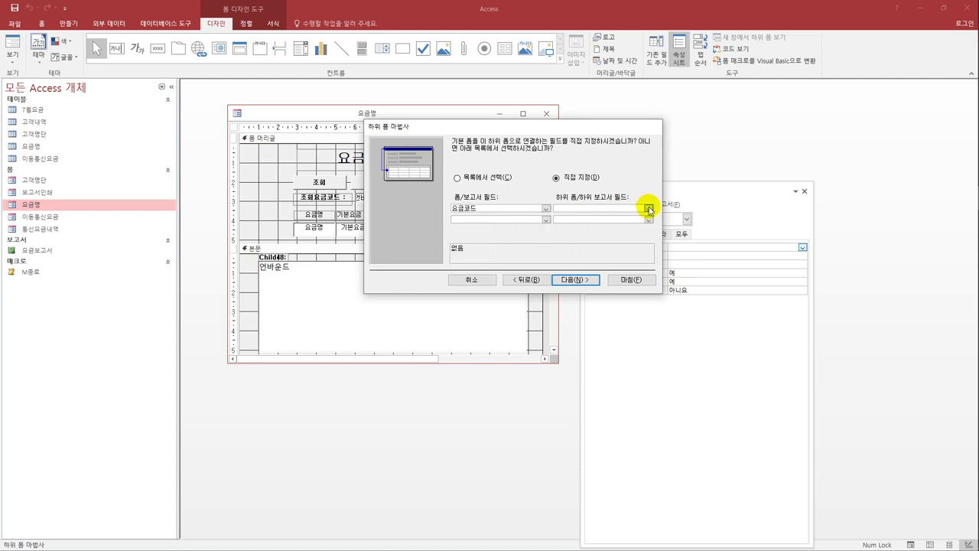
{"action": "left_click", "coordinate": [624, 239]}
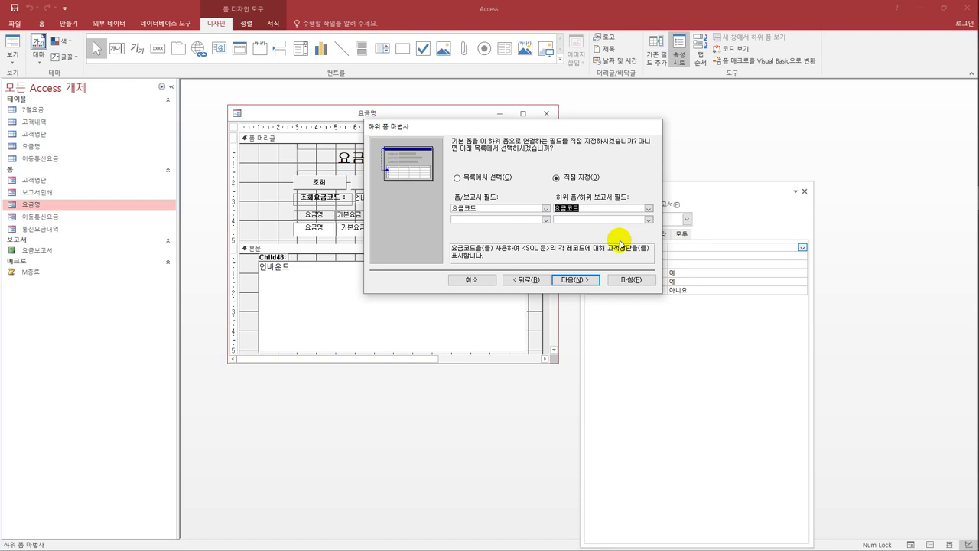
{"action": "left_click", "coordinate": [575, 280]}
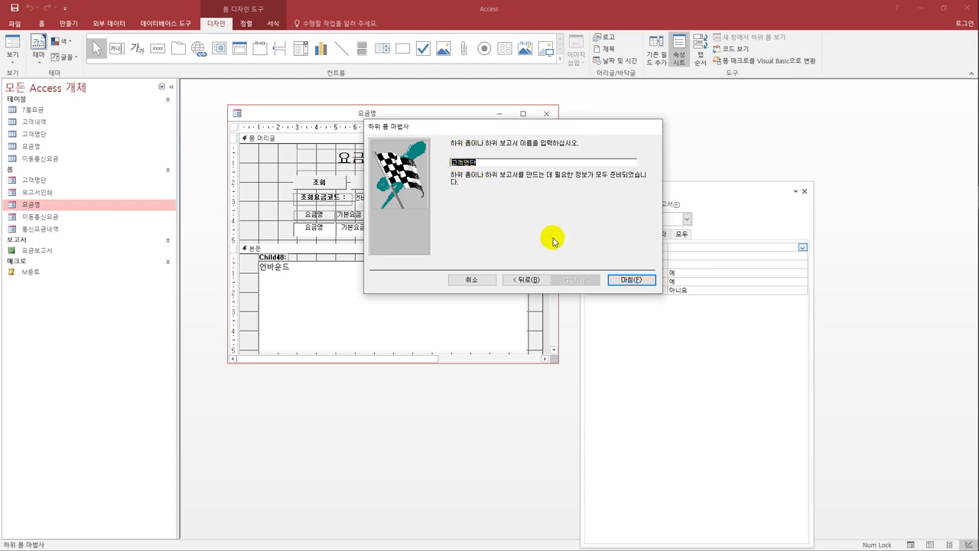
{"action": "left_click", "coordinate": [627, 285]}
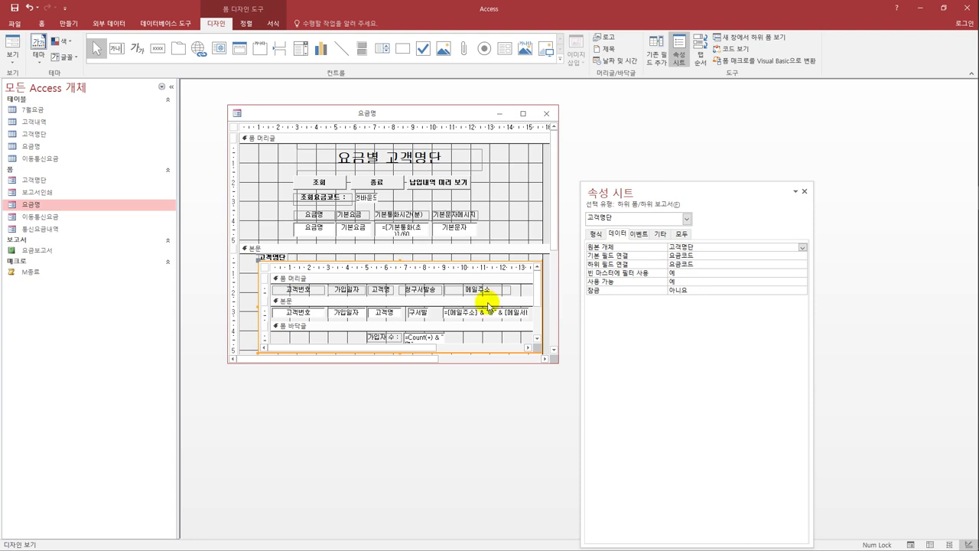
Convert the Txt조회 text box beside the 조회요금코드 label into a combo box
{"action": "left_click", "coordinate": [361, 195]}
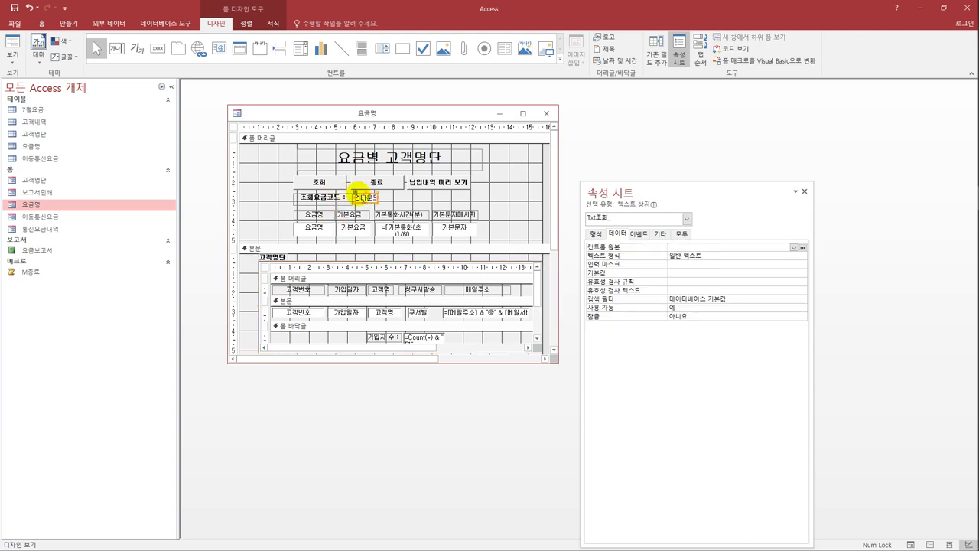
{"action": "left_click_drag", "start_coordinate": [621, 192], "coordinate": [598, 155]}
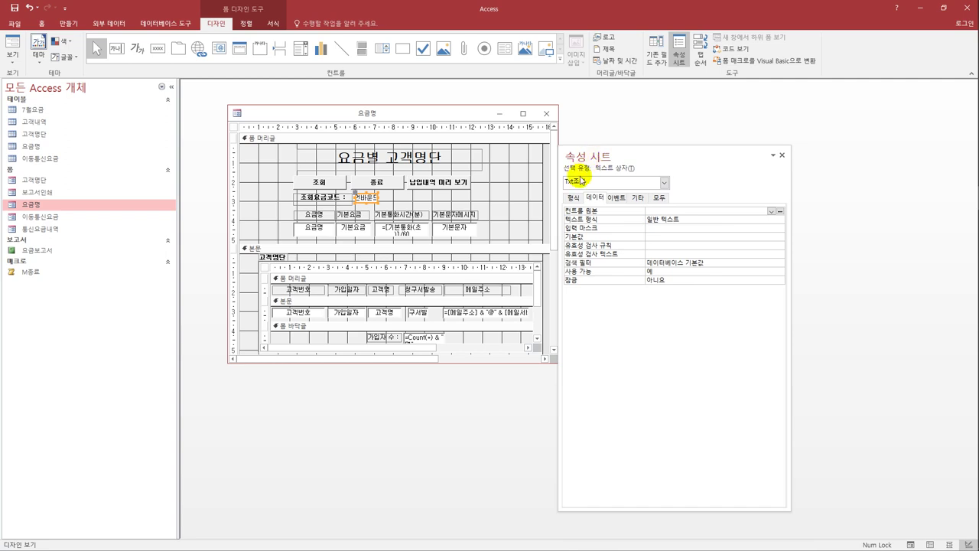
{"action": "right_click", "coordinate": [374, 197]}
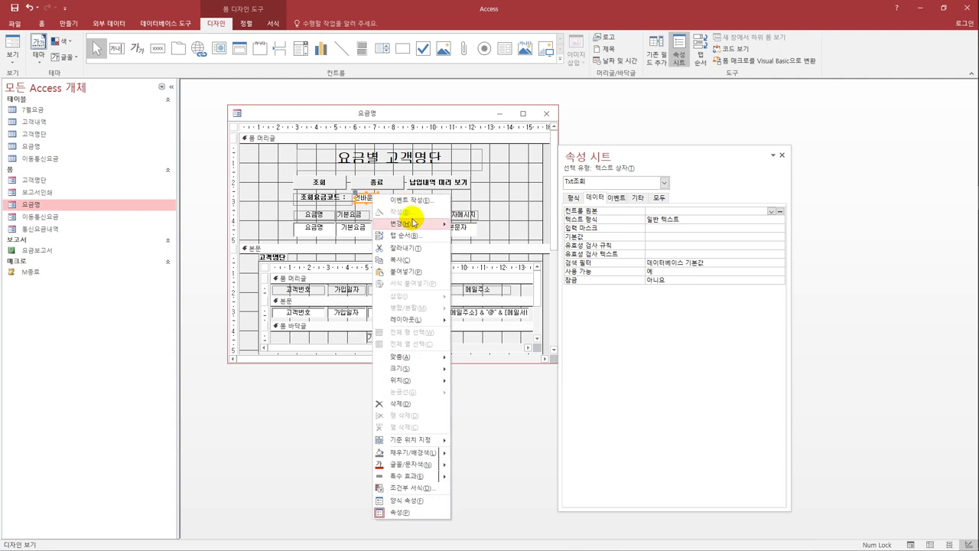
{"action": "mouse_move", "coordinate": [406, 224]}
{"action": "left_click", "coordinate": [485, 260]}
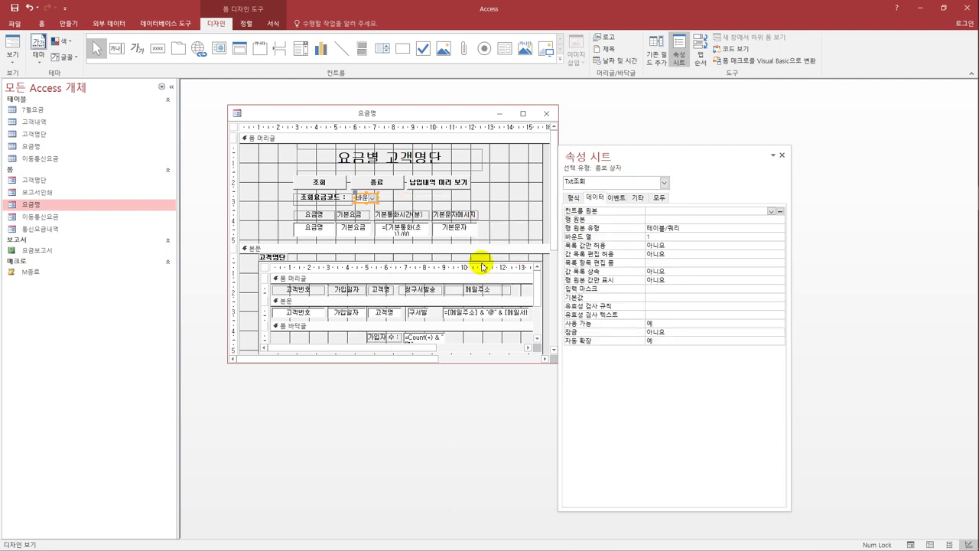
Start building a query for the Txt조회 combo box's row source and add the 요금명 table to it
{"action": "left_click", "coordinate": [658, 220]}
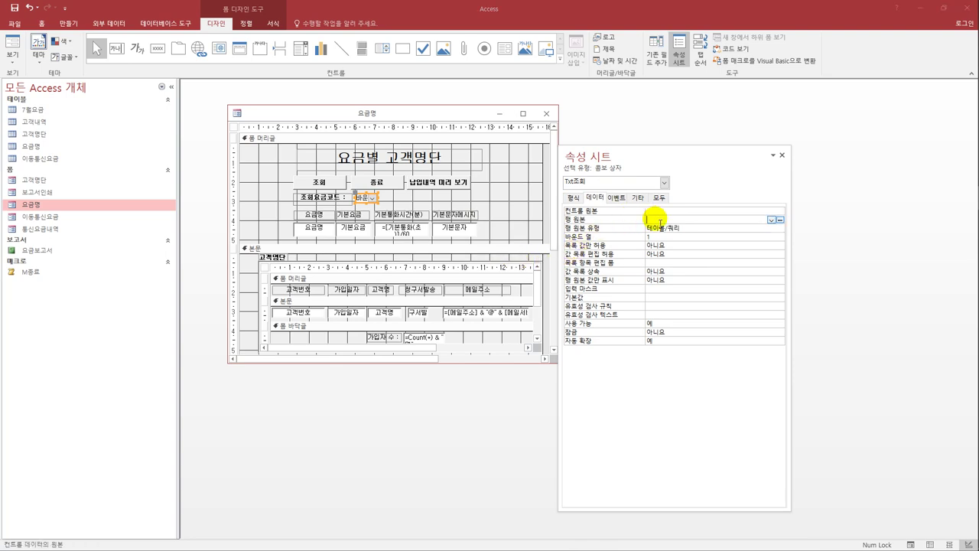
{"action": "left_click", "coordinate": [780, 220]}
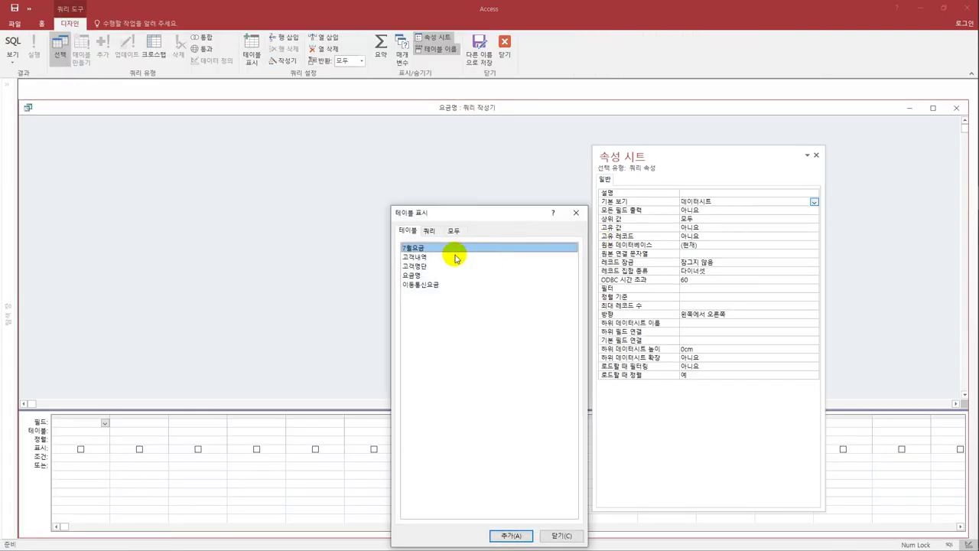
{"action": "left_click", "coordinate": [442, 274]}
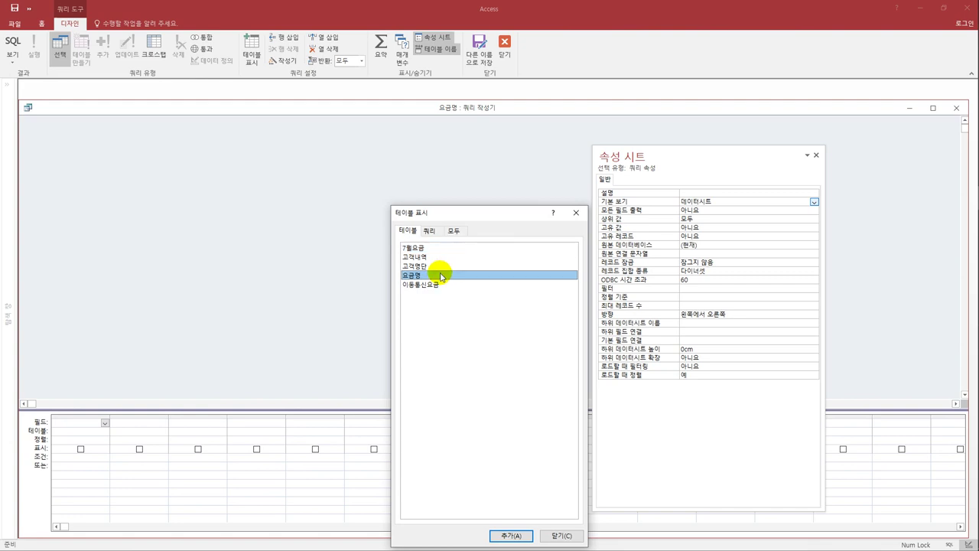
{"action": "double_click", "coordinate": [440, 278]}
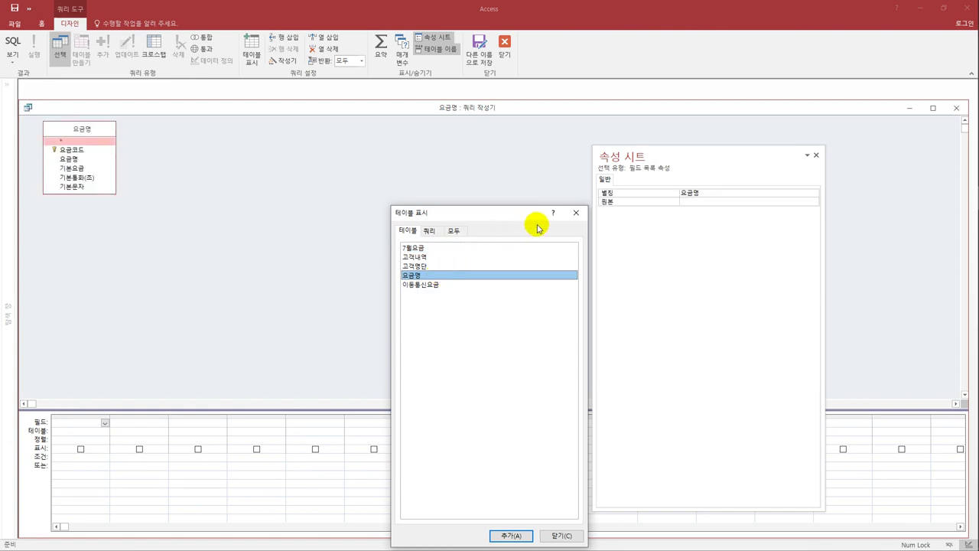
{"action": "left_click", "coordinate": [580, 214]}
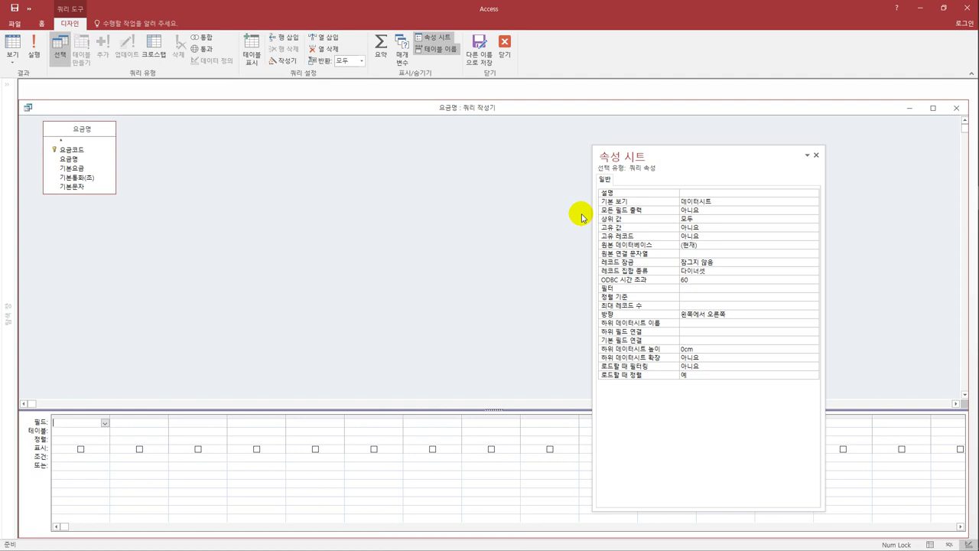
Add the 요금코드 field to the row source query, then close the query builder and save the SQL statement to the property
{"action": "double_click", "coordinate": [72, 150]}
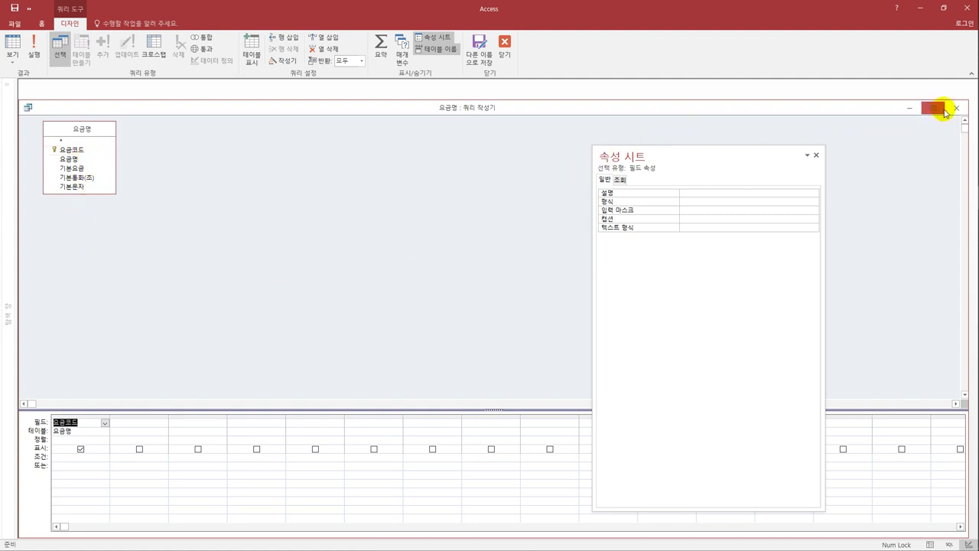
{"action": "left_click", "coordinate": [956, 108]}
{"action": "left_click_drag", "start_coordinate": [417, 254], "coordinate": [358, 235]}
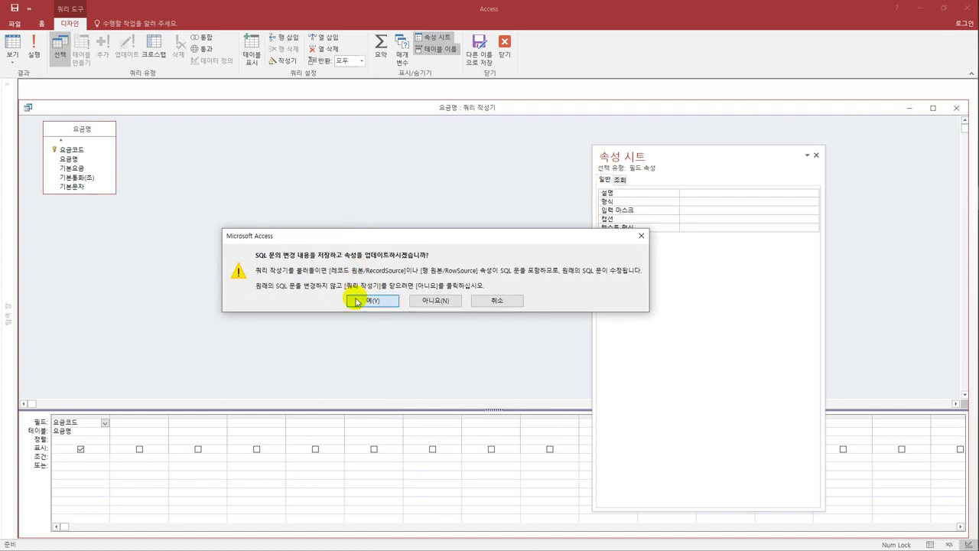
{"action": "left_click", "coordinate": [362, 303]}
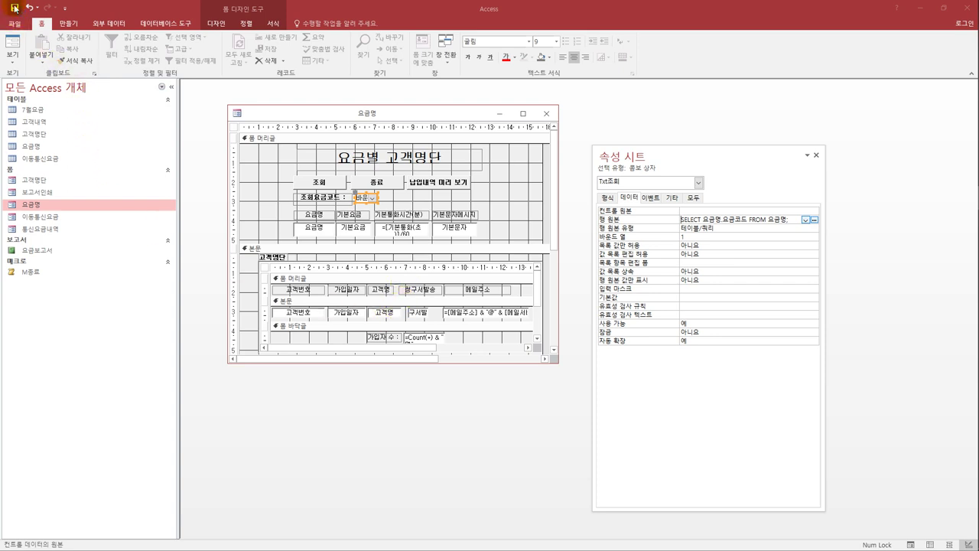
Check the 요금명 form in Form view, including the 조회요금코드 list, and close the form
{"action": "left_click", "coordinate": [12, 42]}
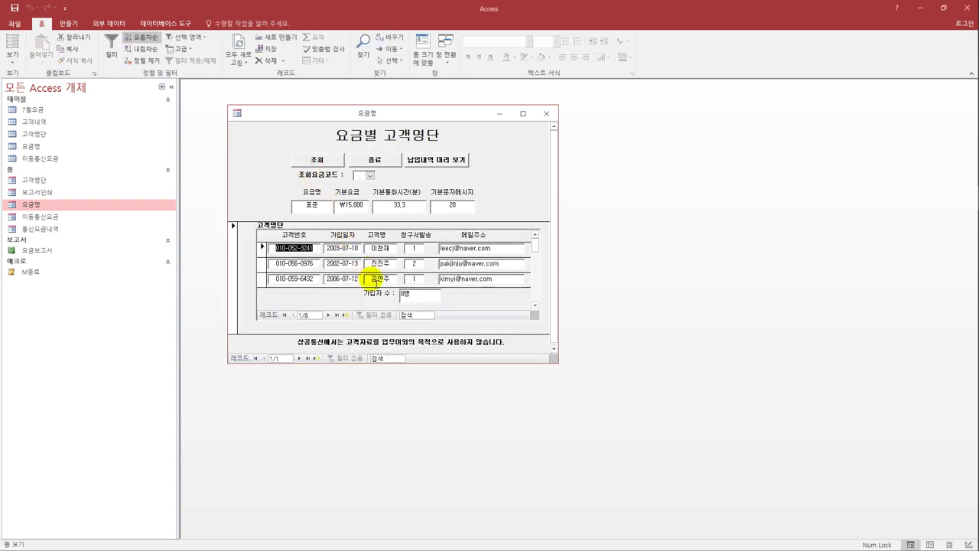
{"action": "left_click", "coordinate": [371, 176]}
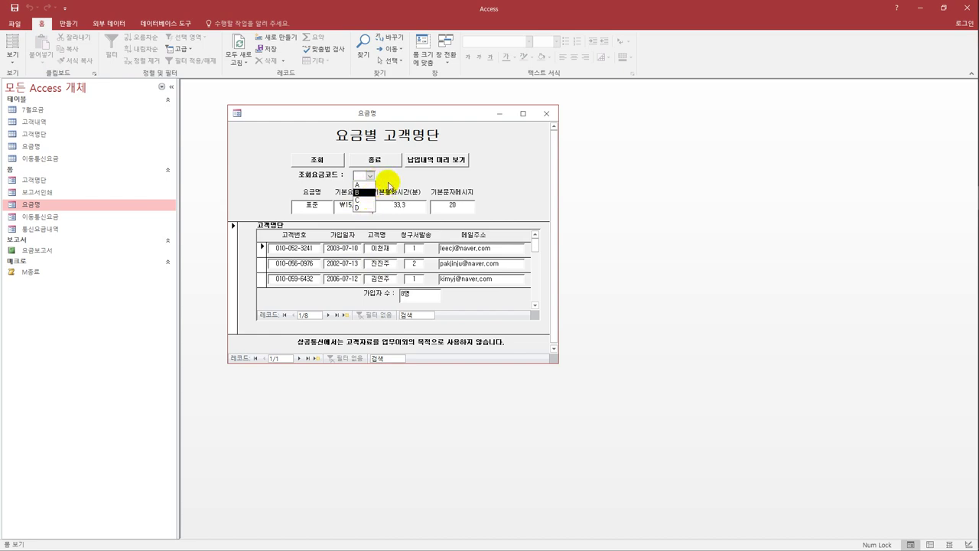
{"action": "left_click", "coordinate": [385, 189]}
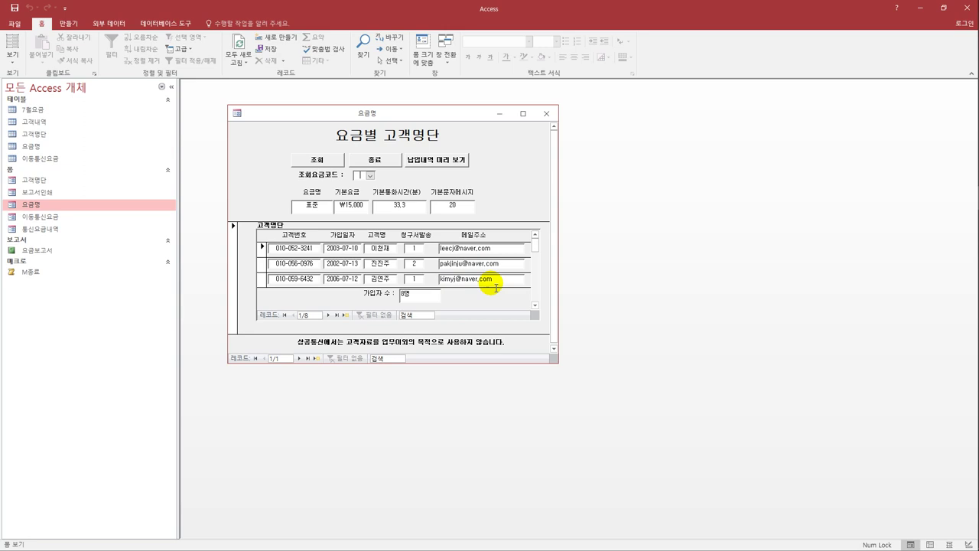
{"action": "left_click", "coordinate": [545, 114]}
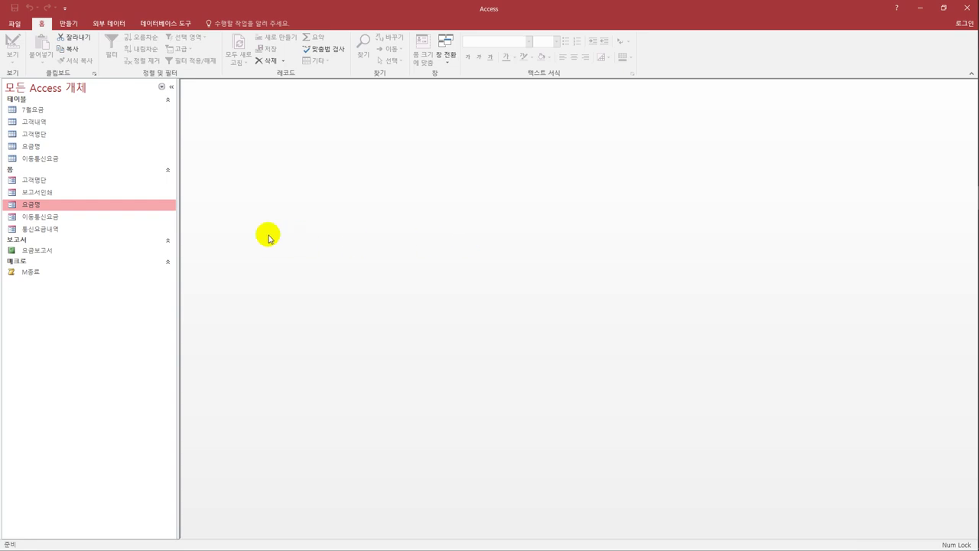
Open the 통신요금내역 form in Design view
{"action": "left_click", "coordinate": [121, 230]}
{"action": "right_click", "coordinate": [121, 230]}
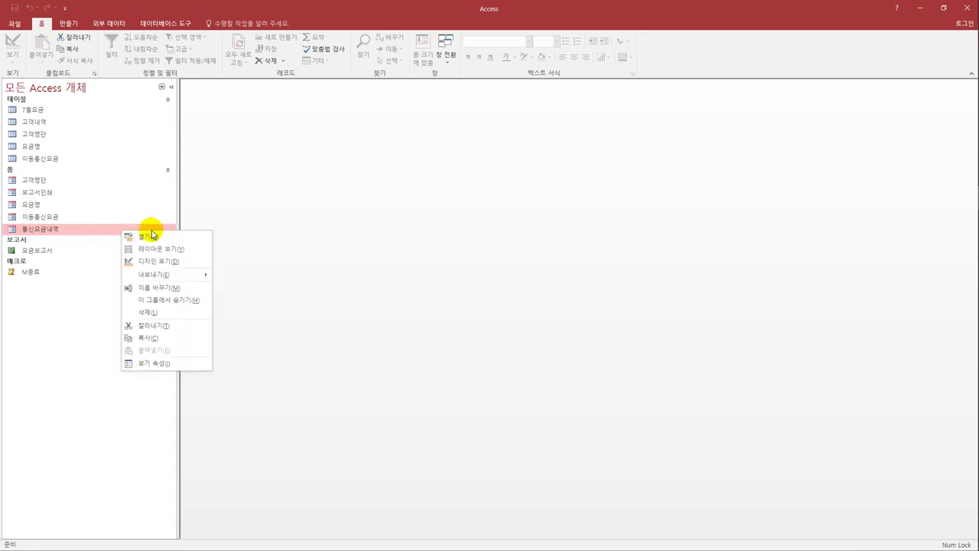
{"action": "left_click", "coordinate": [179, 259]}
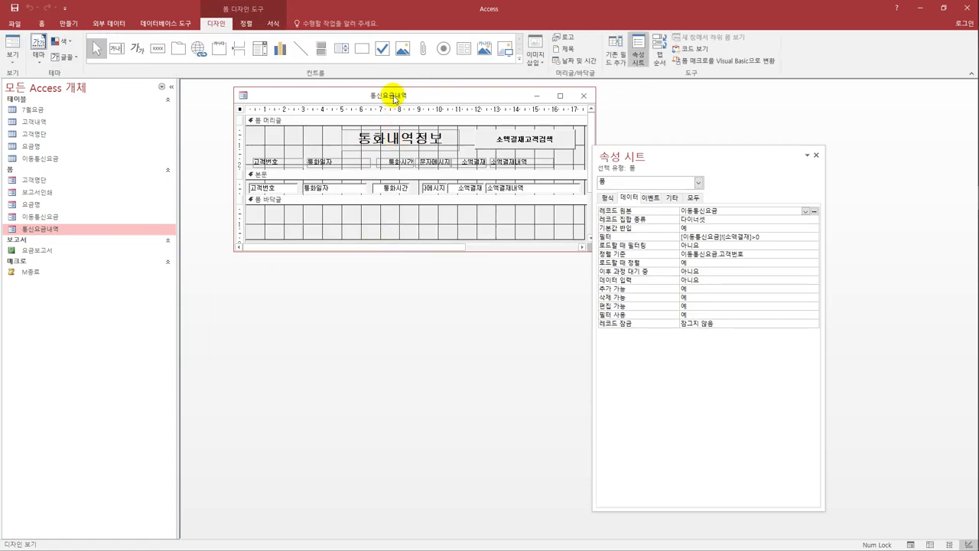
Draw a small command button in the form footer and assign it the 레코드 탐색 action 마지막 레코드로 이동
{"action": "left_click_drag", "start_coordinate": [390, 96], "coordinate": [363, 141]}
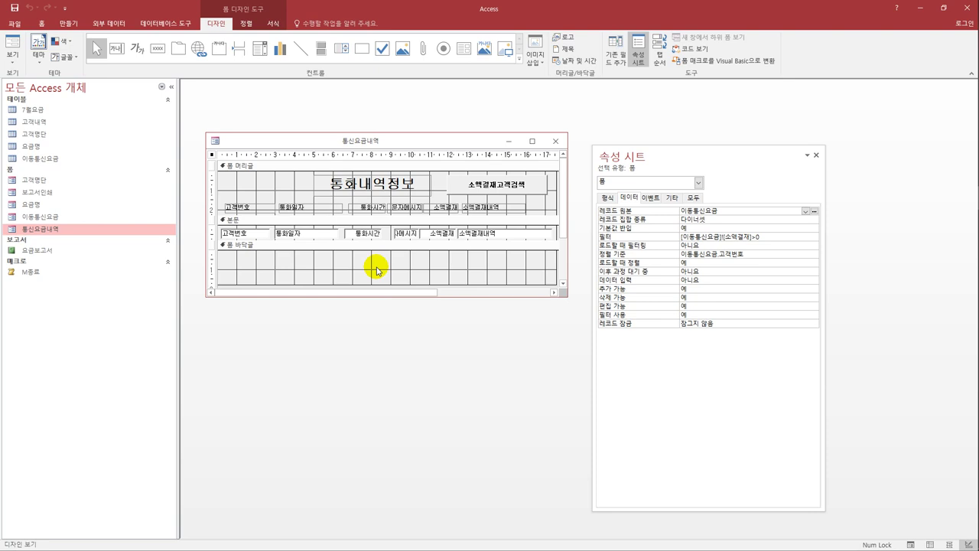
{"action": "left_click", "coordinate": [162, 50]}
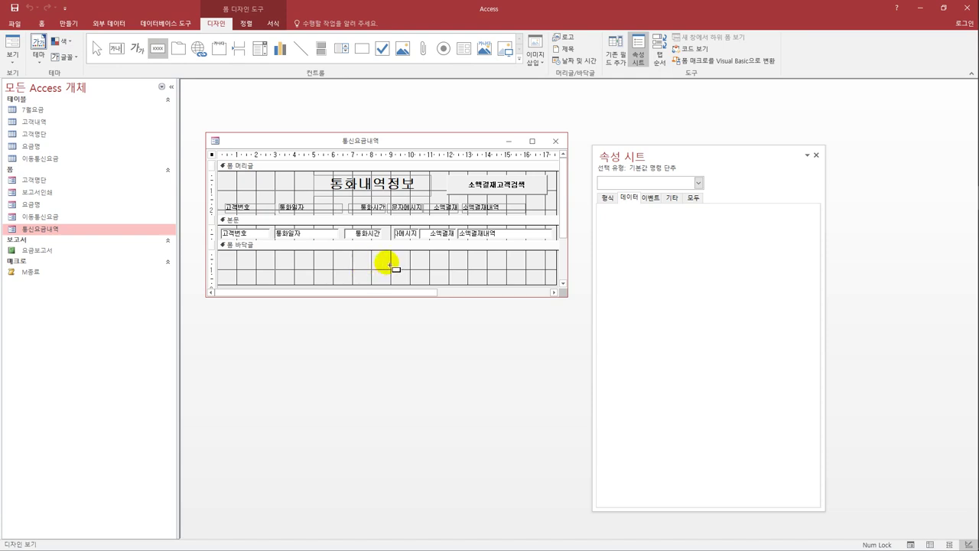
{"action": "left_click_drag", "start_coordinate": [390, 265], "coordinate": [413, 280]}
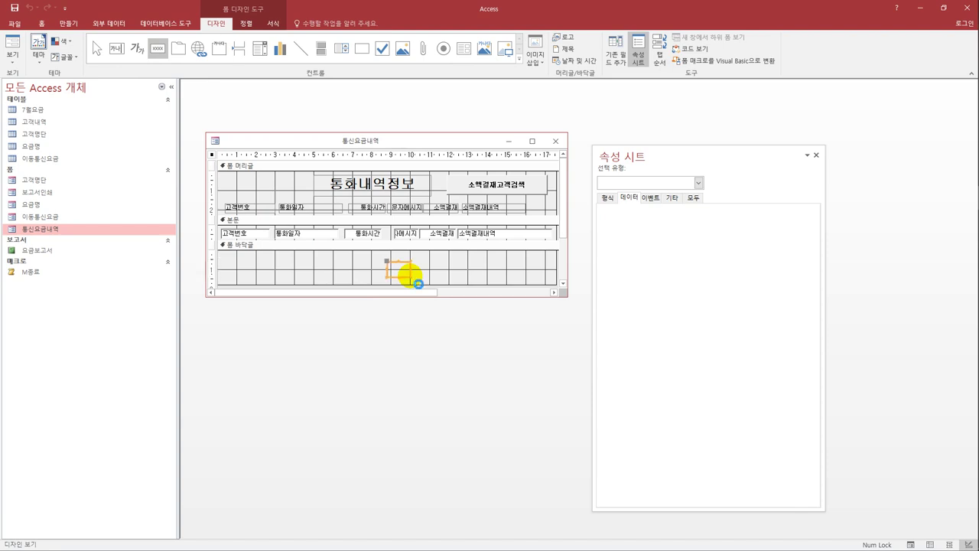
{"action": "left_click_drag", "start_coordinate": [475, 143], "coordinate": [403, 221]}
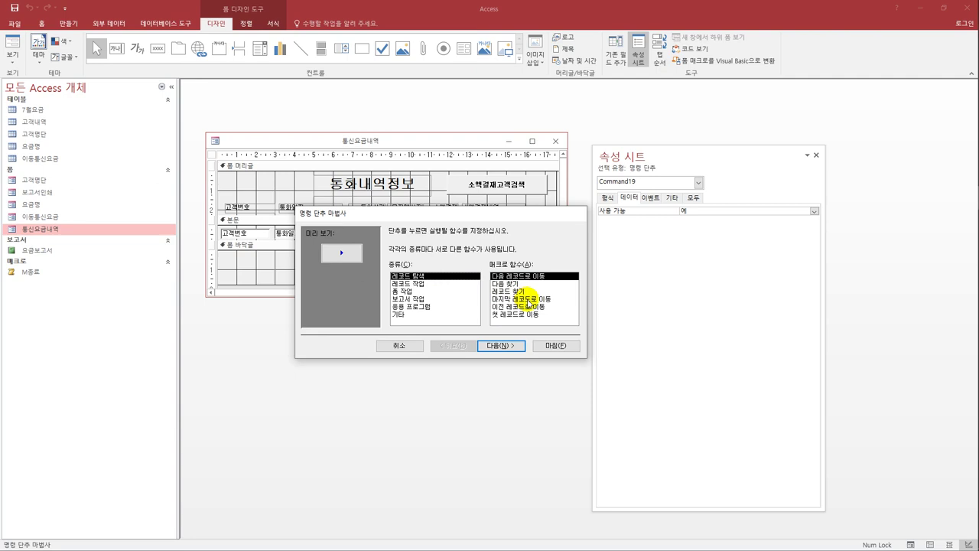
{"action": "left_click", "coordinate": [529, 300]}
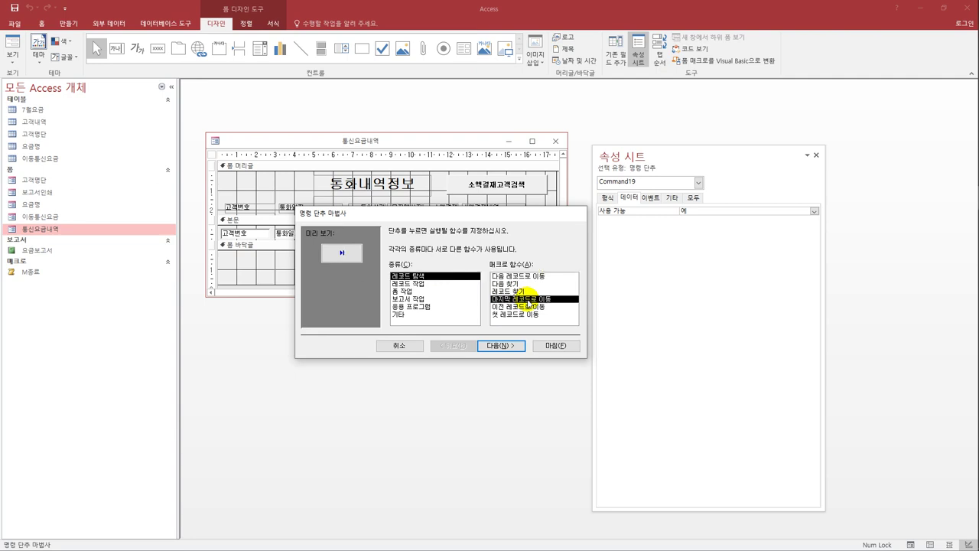
{"action": "left_click", "coordinate": [495, 351]}
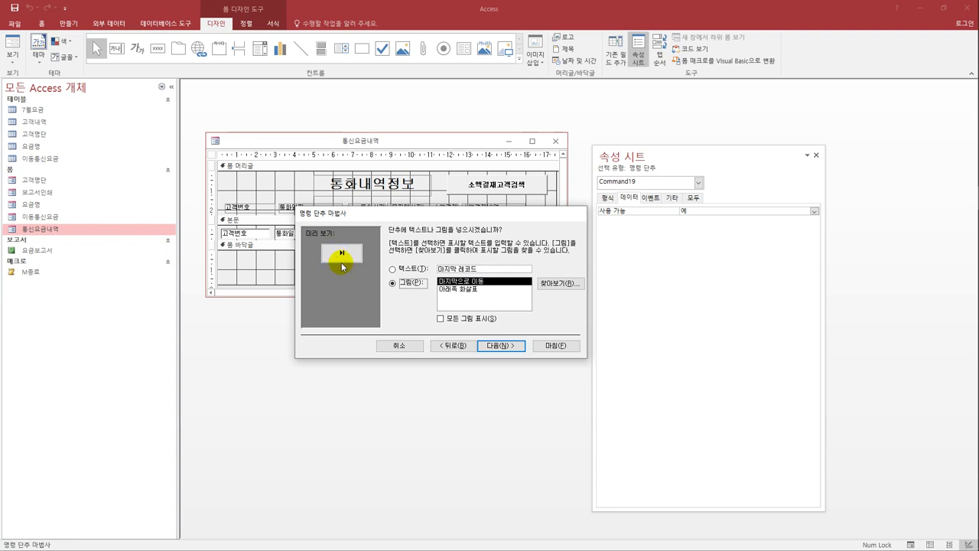
Keep the 마지막으로 이동 picture, name the command button Cmd마지막 and finish the wizard
{"action": "left_click", "coordinate": [499, 346]}
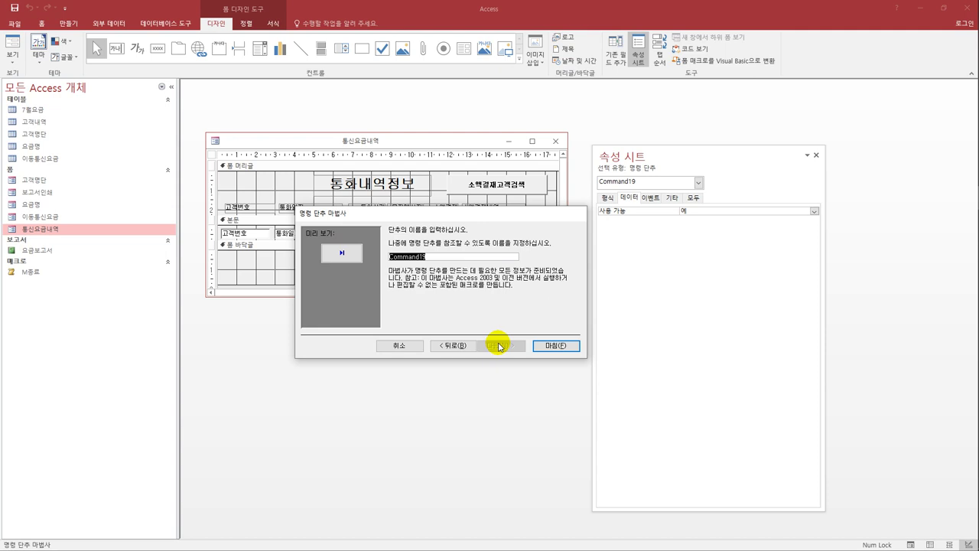
{"action": "type", "text": "Cmd닫기"}
{"action": "type", "text": "막"}
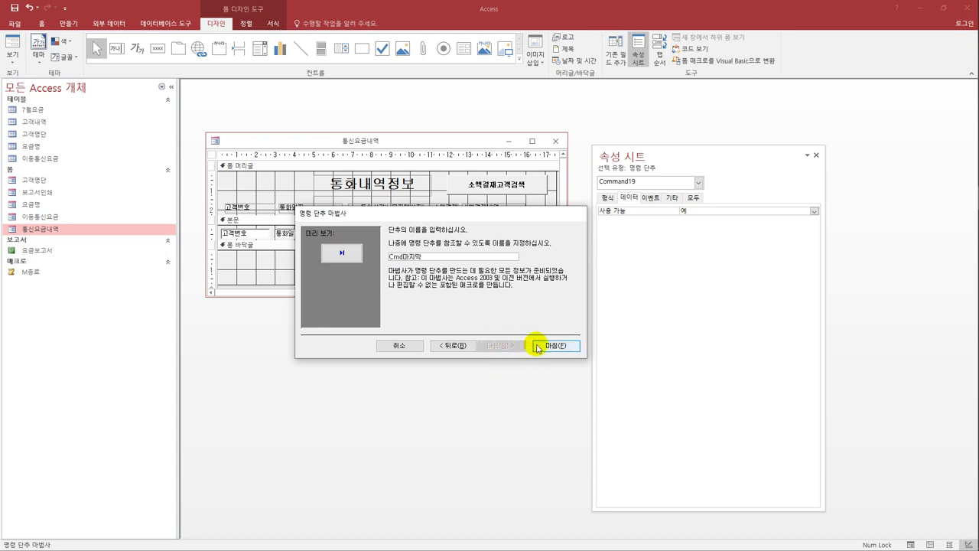
{"action": "left_click", "coordinate": [538, 346]}
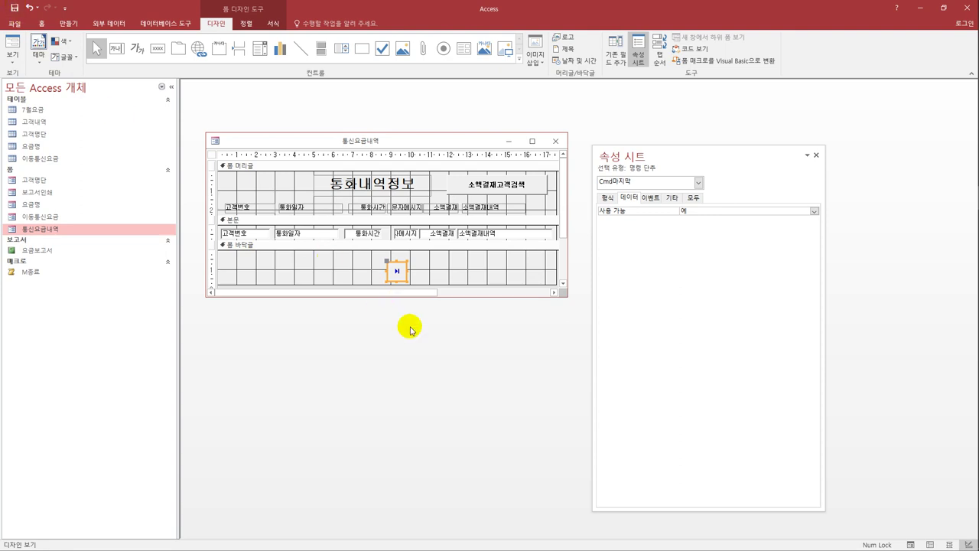
Create a new macro with an ApplyFilter action for the click event of the 소액결재고객검색 button
{"action": "left_click", "coordinate": [490, 199]}
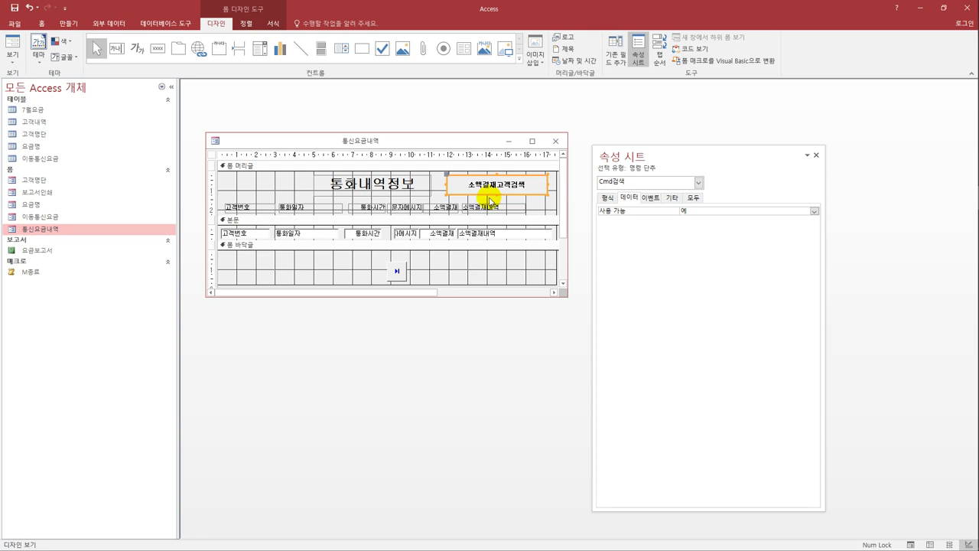
{"action": "left_click", "coordinate": [650, 198]}
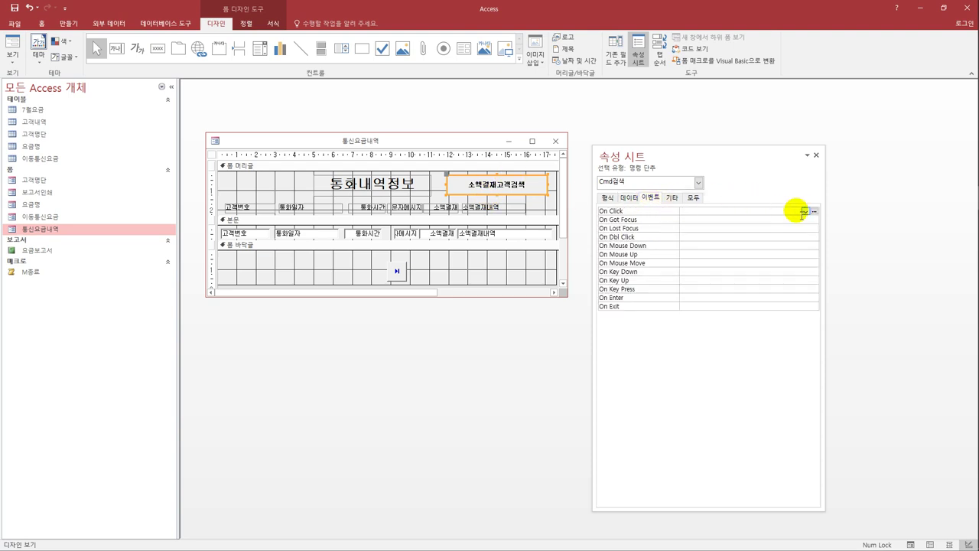
{"action": "left_click", "coordinate": [68, 25]}
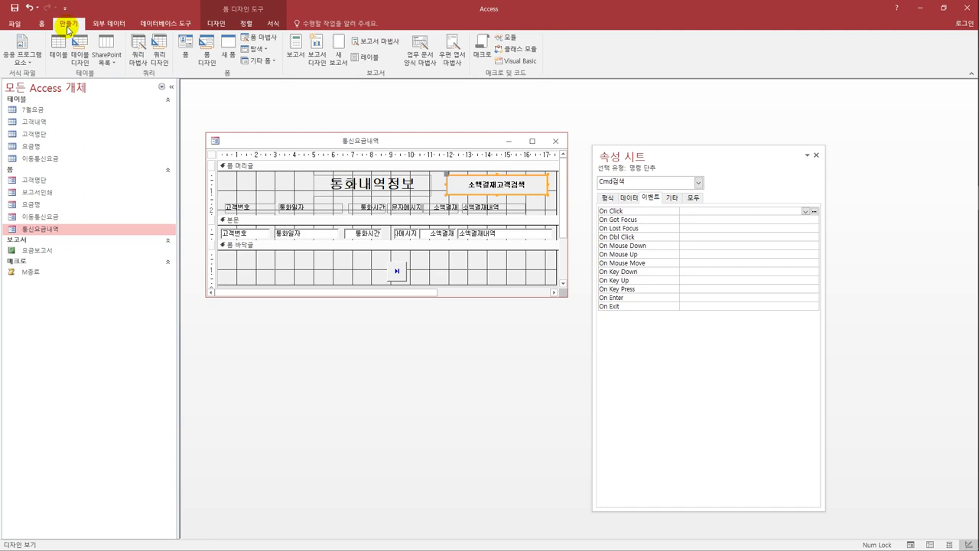
{"action": "left_click", "coordinate": [478, 55]}
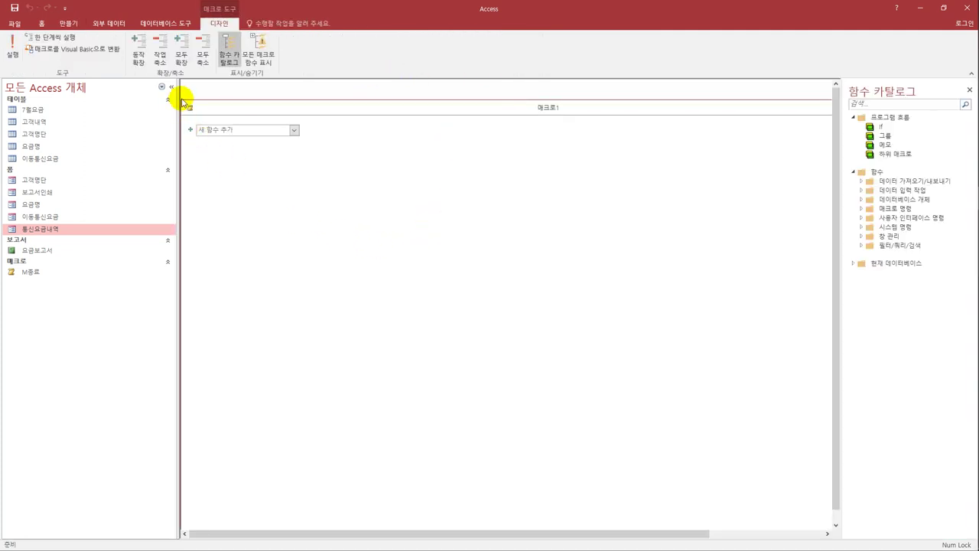
{"action": "left_click_drag", "start_coordinate": [186, 103], "coordinate": [282, 159]}
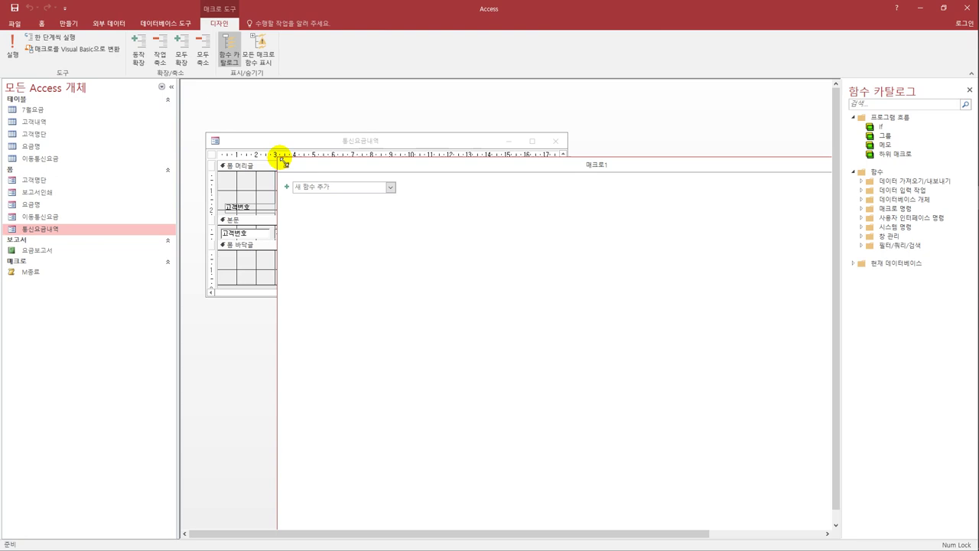
{"action": "left_click", "coordinate": [390, 187]}
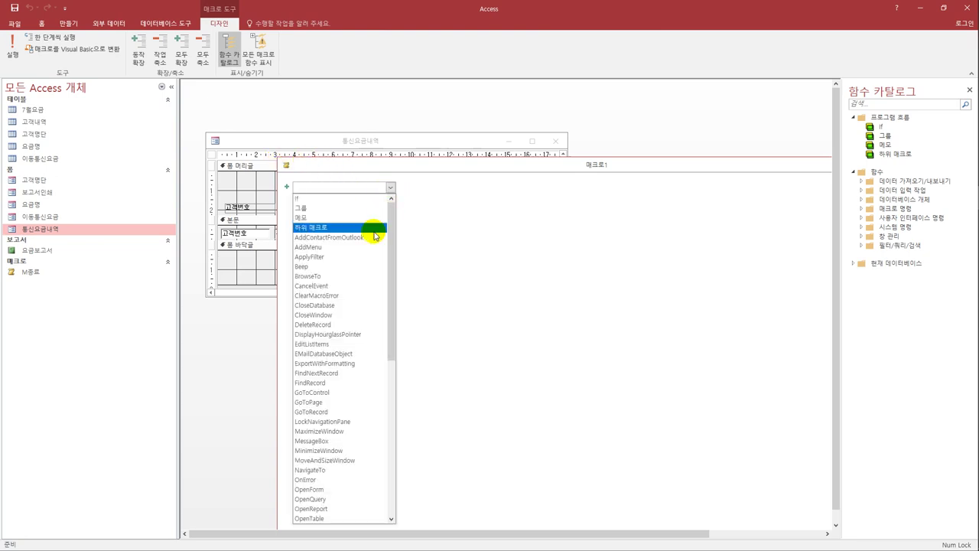
{"action": "left_click", "coordinate": [353, 256]}
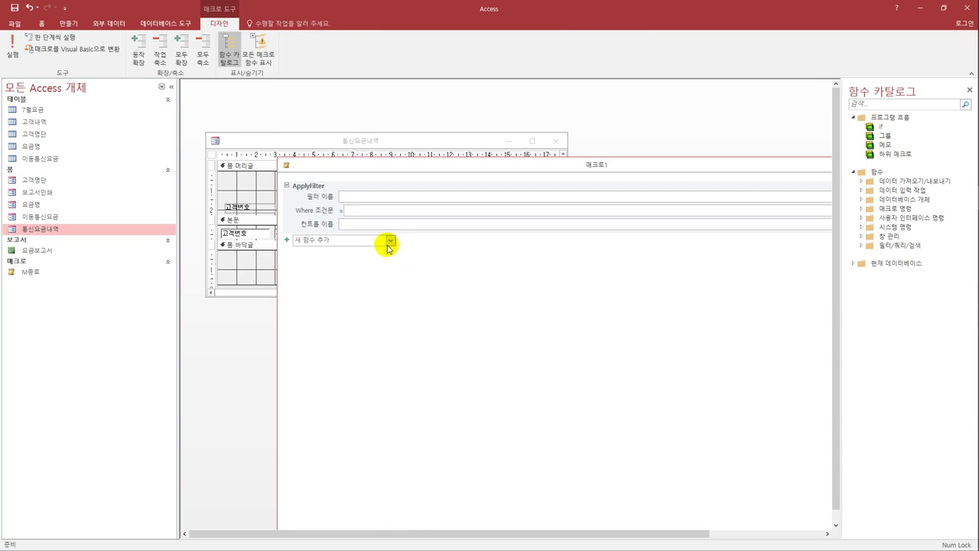
Set the ApplyFilter action's Where condition to [소액결제]>=1
{"action": "left_click", "coordinate": [388, 215]}
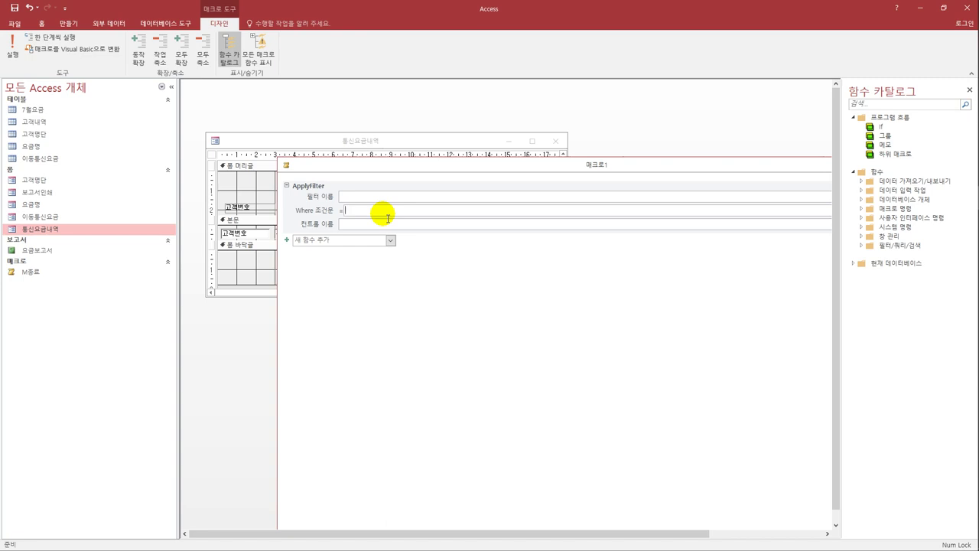
{"action": "type", "text": "[소액"}
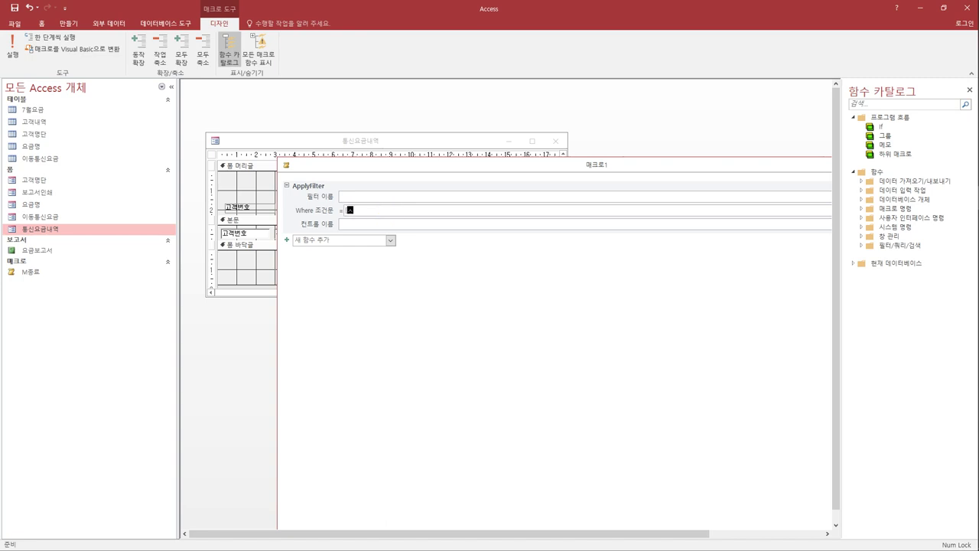
{"action": "type", "text": "결제]"}
{"action": "key", "text": "BackSpace"}
{"action": "key", "text": "BackSpace"}
{"action": "type", "text": "제]>=1"}
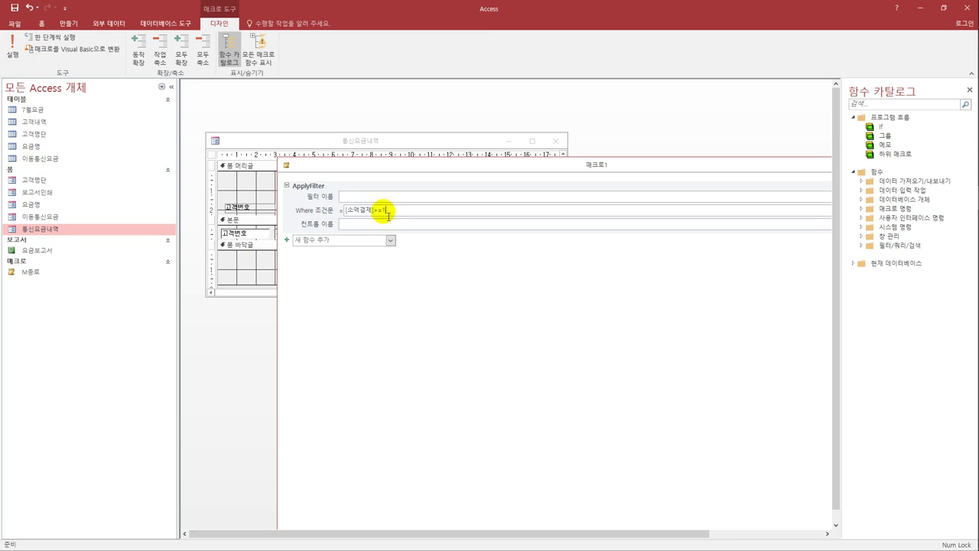
{"action": "left_click_drag", "start_coordinate": [285, 161], "coordinate": [252, 125]}
{"action": "double_click", "coordinate": [252, 125]}
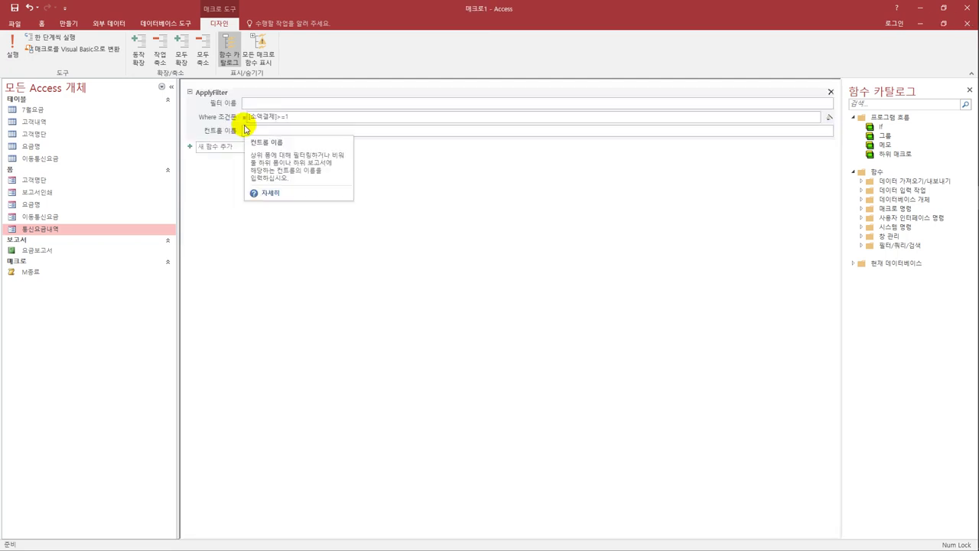
Save the macro as M검색 and close it
{"action": "left_click", "coordinate": [13, 9]}
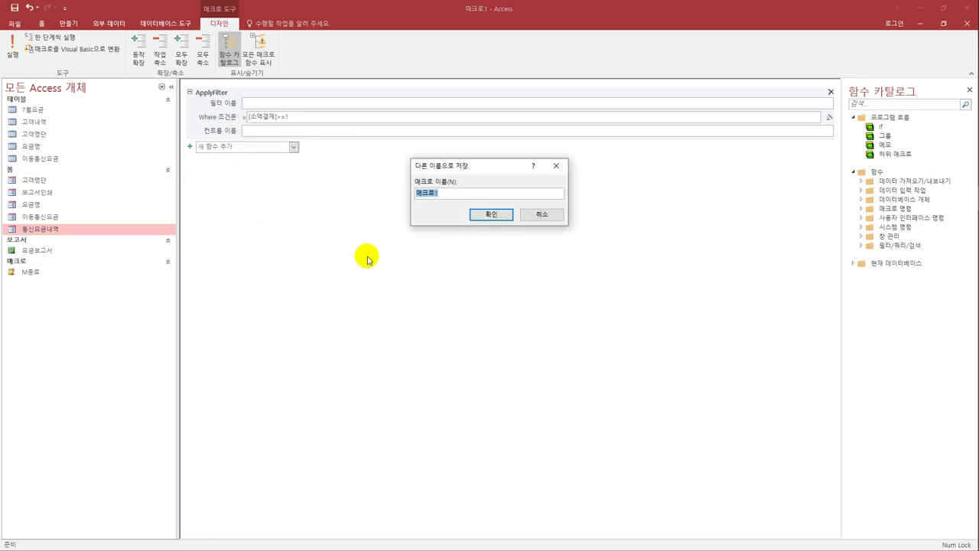
{"action": "type", "text": "M검색"}
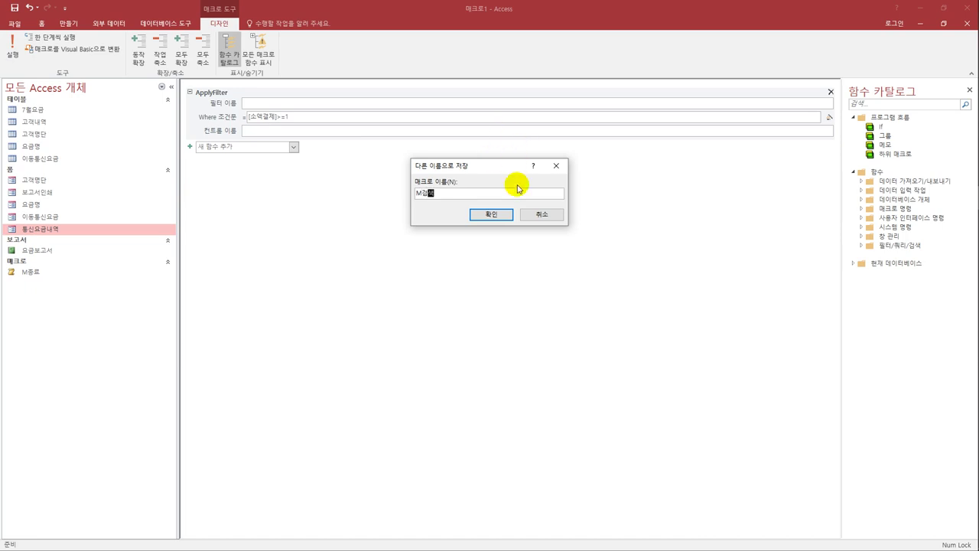
{"action": "left_click", "coordinate": [505, 214]}
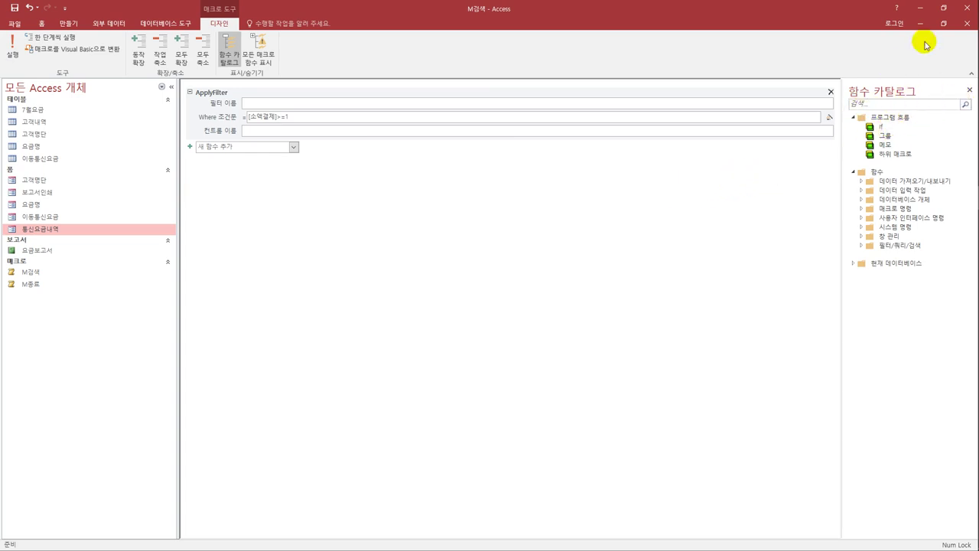
{"action": "left_click", "coordinate": [967, 23]}
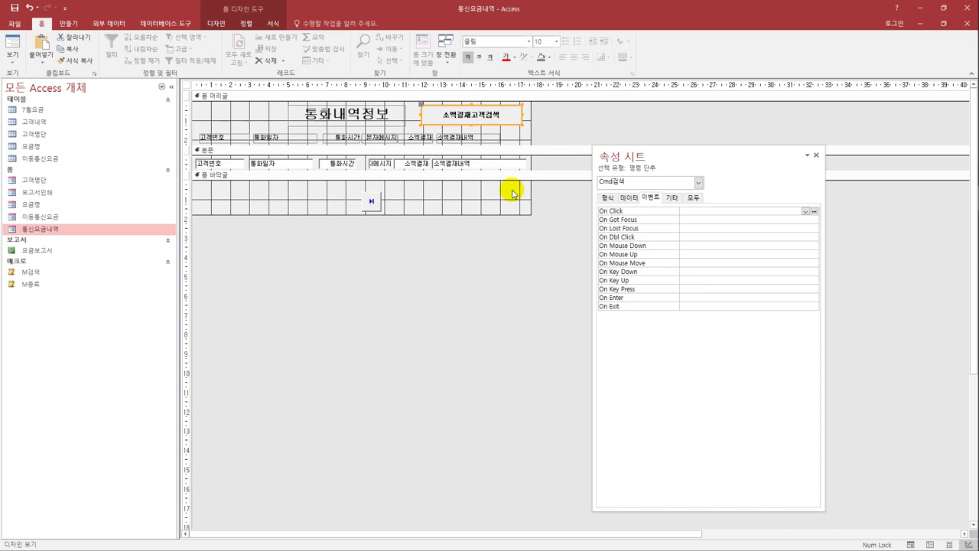
Assign the M검색 macro to the Cmd검색 button's On Click event, then save and close the form
{"action": "left_click", "coordinate": [806, 211]}
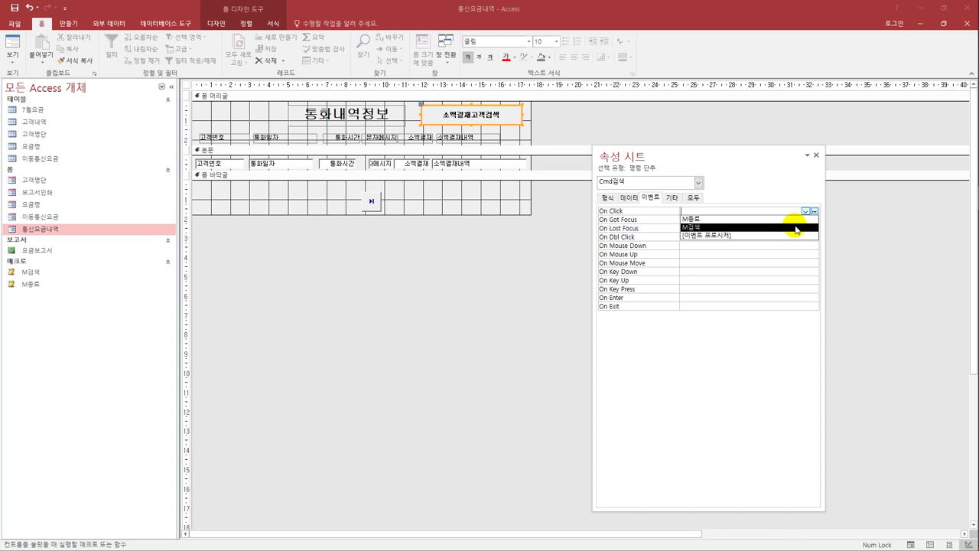
{"action": "left_click", "coordinate": [796, 228]}
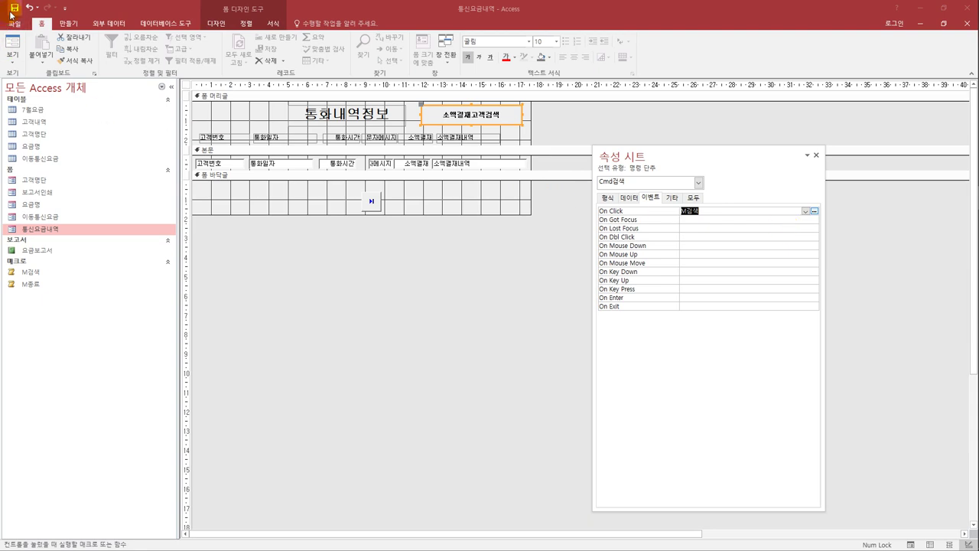
{"action": "left_click", "coordinate": [966, 27]}
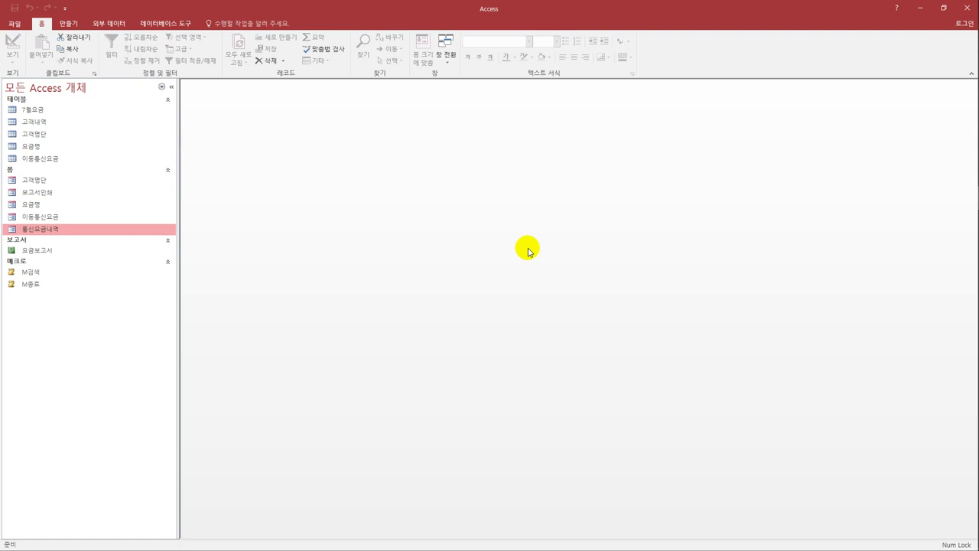
Open the 요금보고서 report in Design view
{"action": "left_click", "coordinate": [40, 253]}
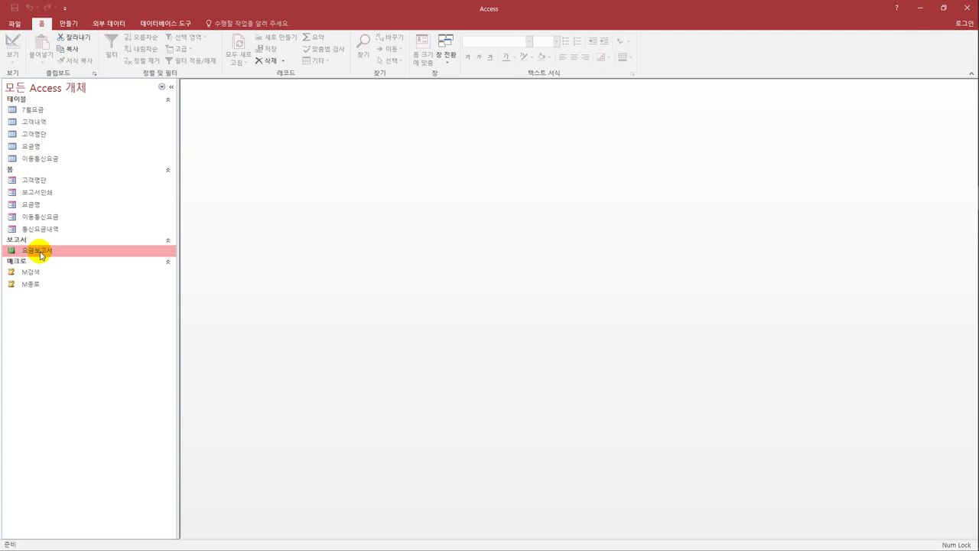
{"action": "right_click", "coordinate": [41, 255]}
{"action": "left_click", "coordinate": [79, 283]}
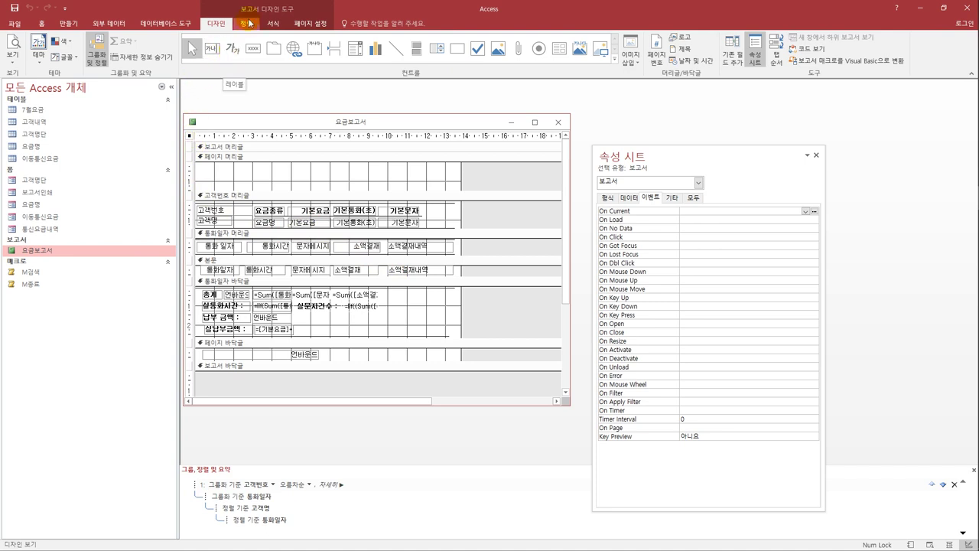
Add a label reading 이동통신요금 to the page header, about 6.7 cm wide and 1.1 cm high
{"action": "left_click", "coordinate": [236, 51]}
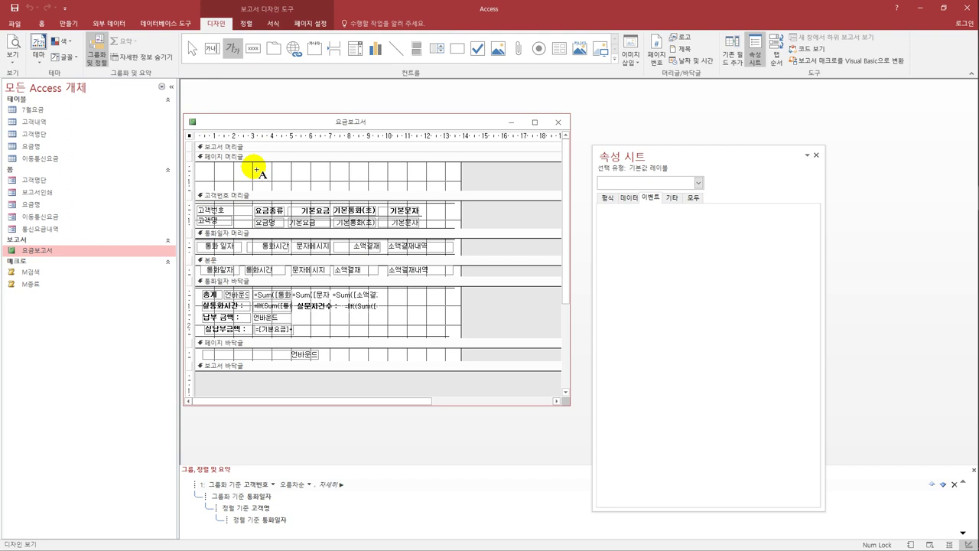
{"action": "left_click_drag", "start_coordinate": [257, 168], "coordinate": [384, 190]}
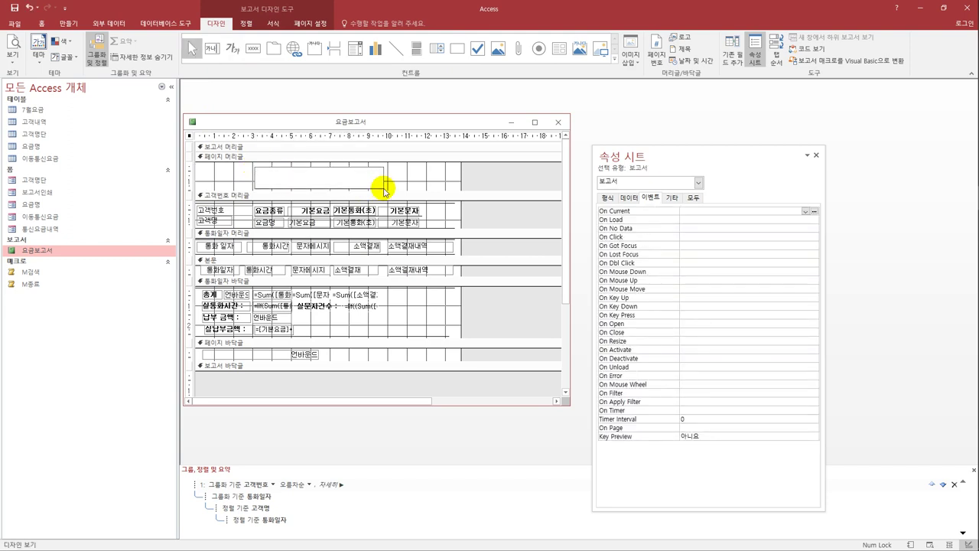
{"action": "type", "text": "이동통시"}
{"action": "type", "text": "신요금"}
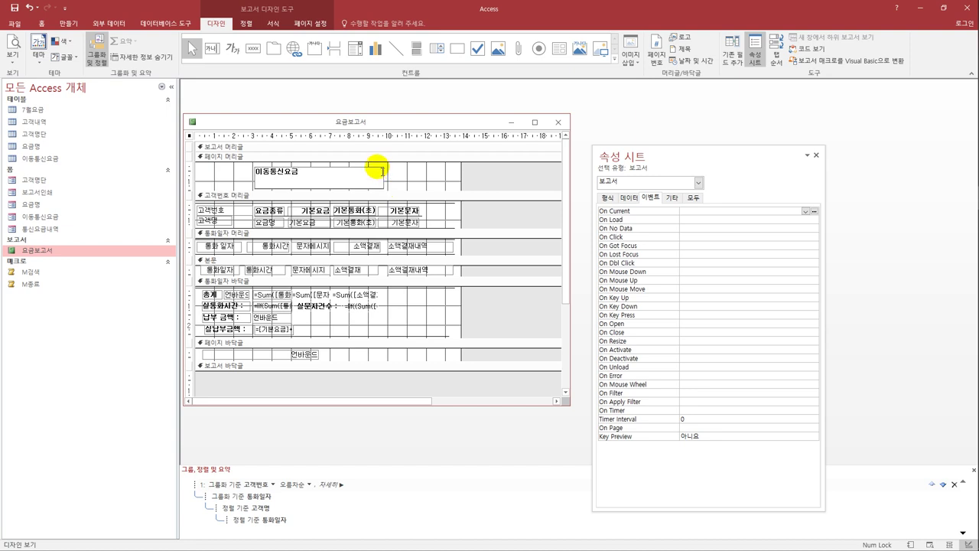
Rename the page header label as L머리글
{"action": "left_click", "coordinate": [382, 173]}
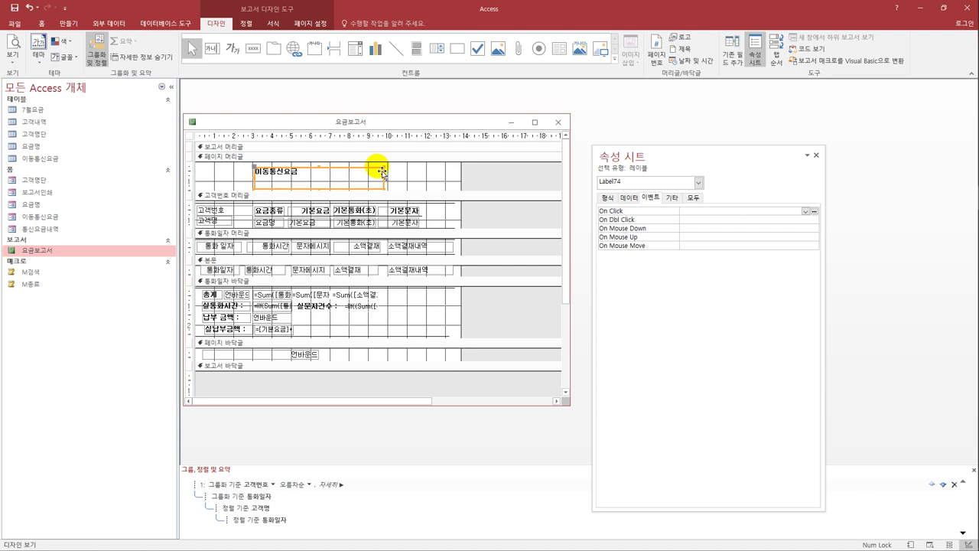
{"action": "left_click", "coordinate": [694, 198]}
{"action": "left_click", "coordinate": [698, 210]}
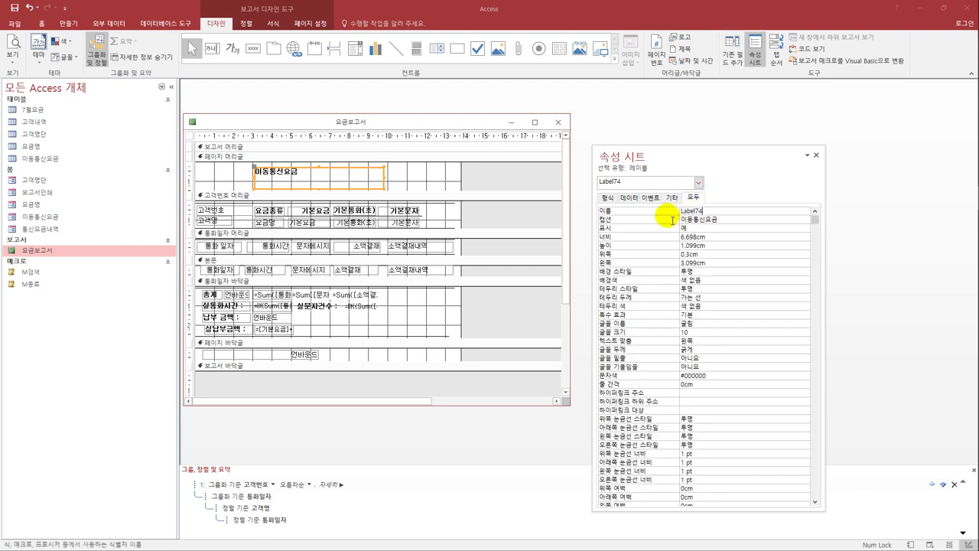
{"action": "key", "text": "BackSpace"}
{"action": "key", "text": "BackSpace"}
{"action": "key", "text": "BackSpace"}
{"action": "key", "text": "BackSpace"}
{"action": "key", "text": "BackSpace"}
{"action": "key", "text": "BackSpace"}
{"action": "type", "text": "ㄴ"}
{"action": "type", "text": "머리"}
{"action": "left_click", "coordinate": [737, 220]}
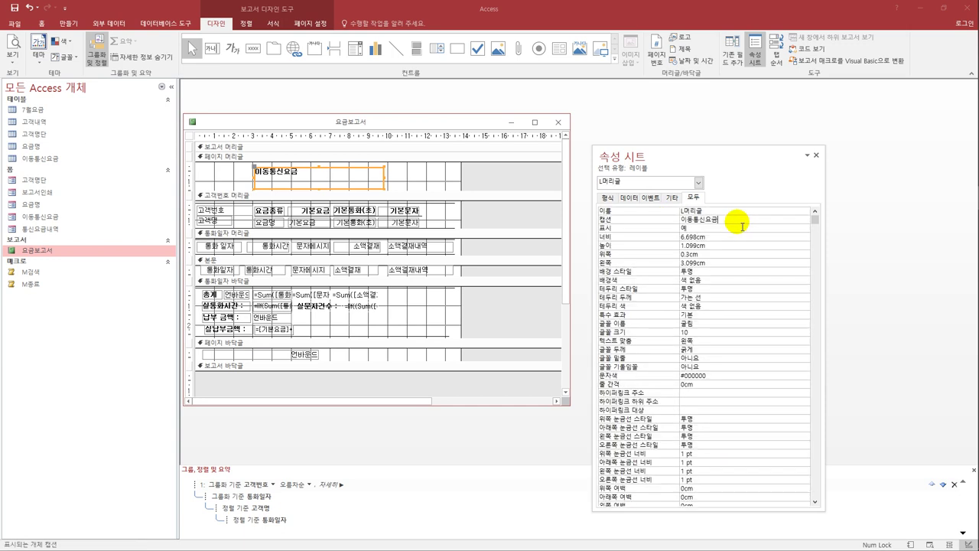
Set the font size of the L머리글 label in the page header to 20
{"action": "left_click", "coordinate": [608, 198]}
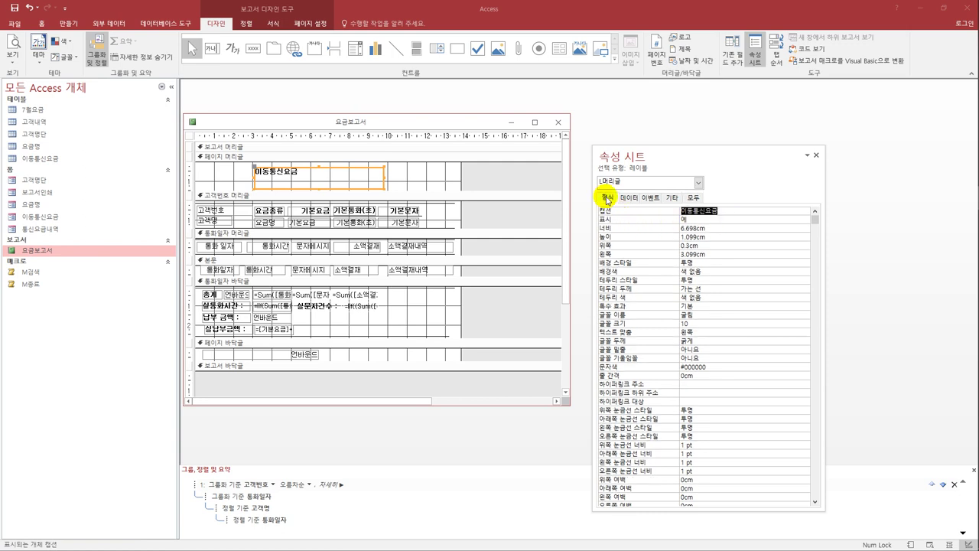
{"action": "left_click", "coordinate": [686, 323]}
{"action": "double_click", "coordinate": [686, 323]}
{"action": "type", "text": "2"}
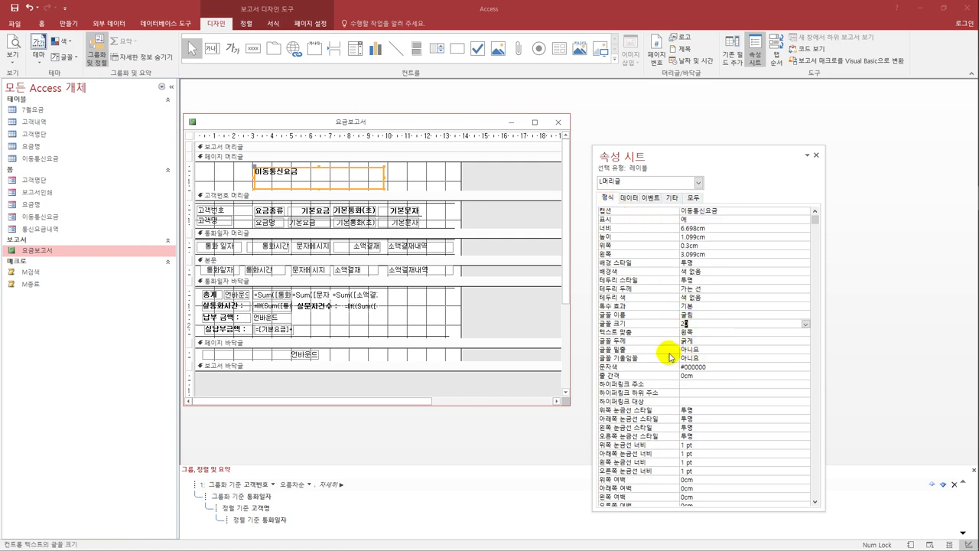
{"action": "type", "text": "0"}
{"action": "left_click", "coordinate": [724, 333]}
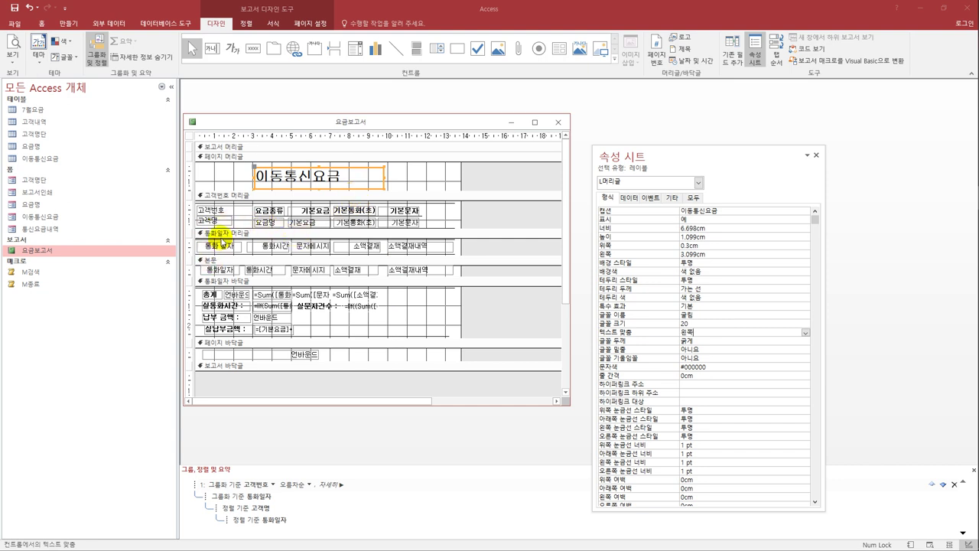
Set all labels in the 통화일자 header section to the 돋움 font with 굵게 weight
{"action": "left_click", "coordinate": [221, 234]}
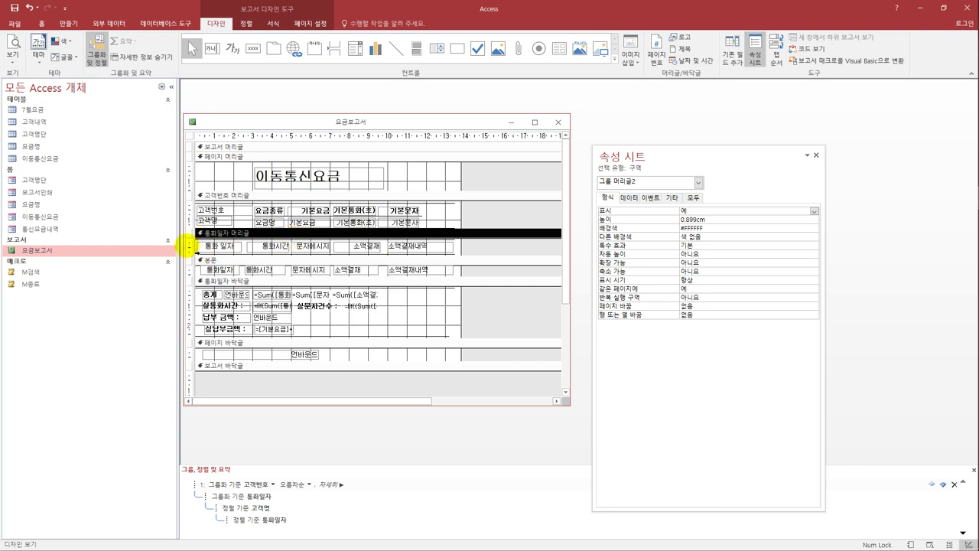
{"action": "left_click_drag", "start_coordinate": [187, 246], "coordinate": [188, 253]}
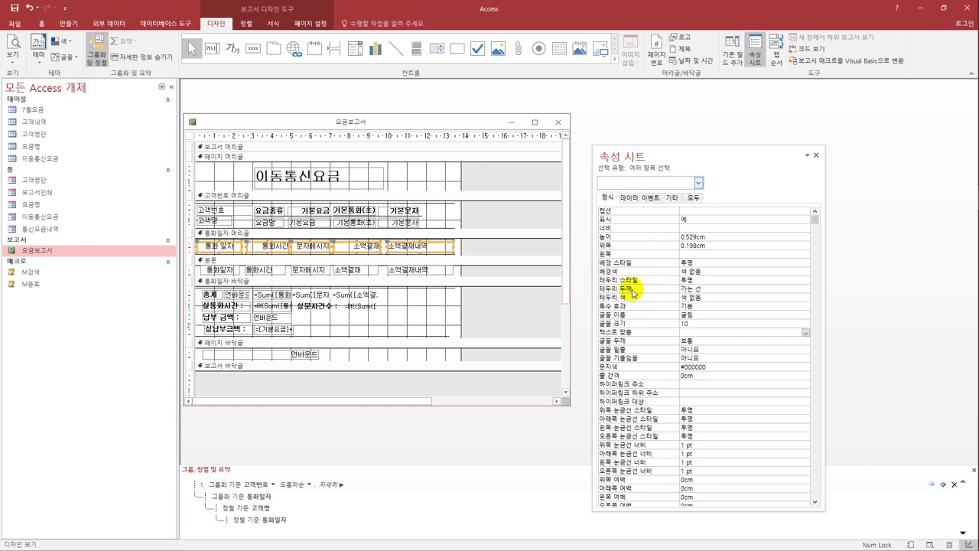
{"action": "left_click", "coordinate": [697, 316]}
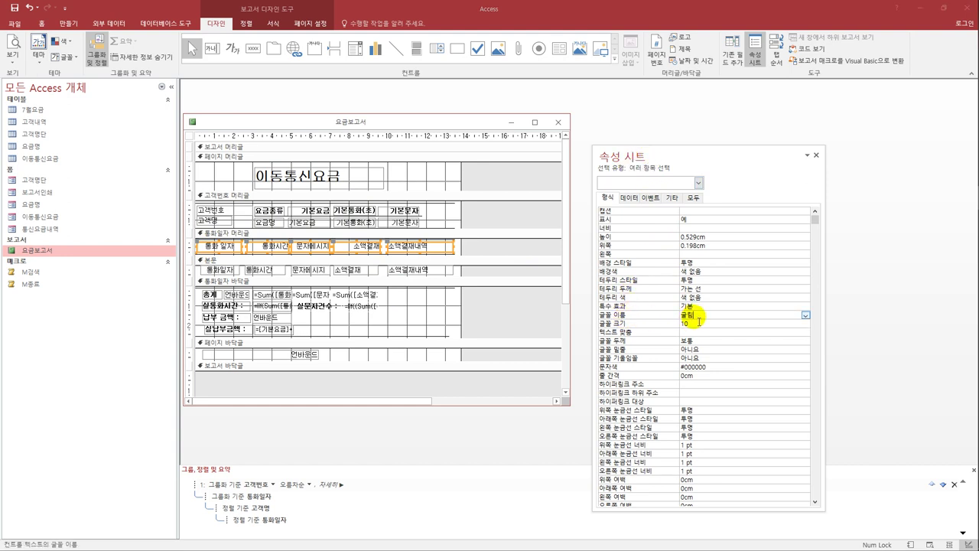
{"action": "left_click", "coordinate": [806, 315]}
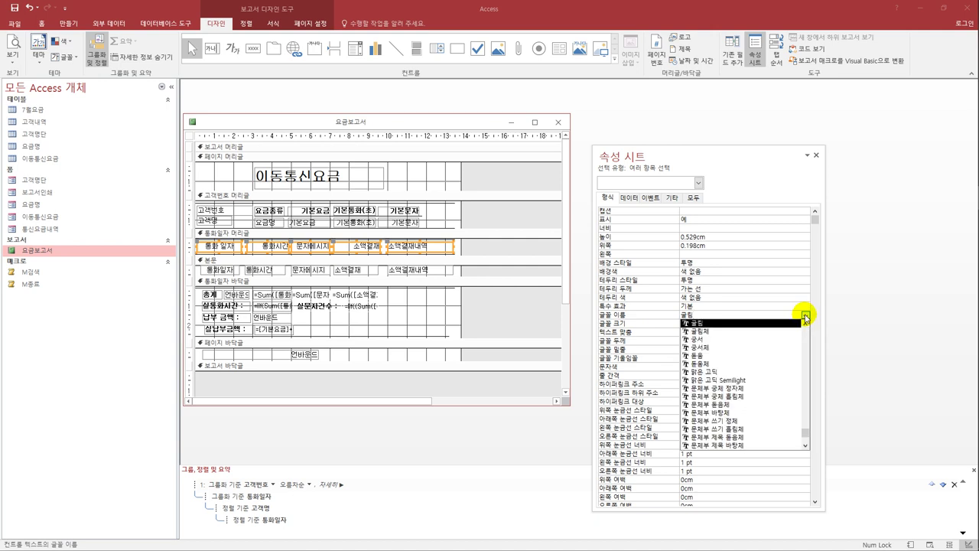
{"action": "left_click", "coordinate": [777, 357]}
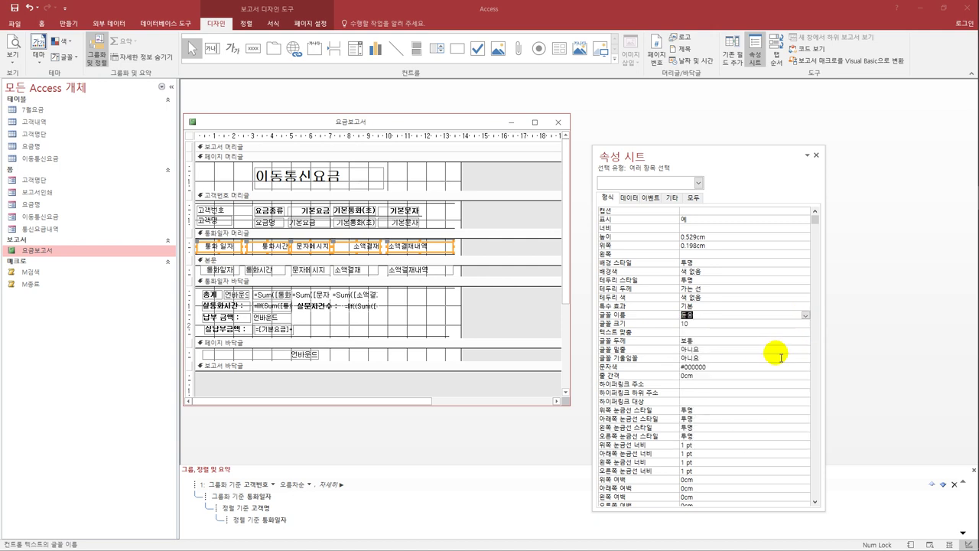
{"action": "left_click", "coordinate": [747, 341]}
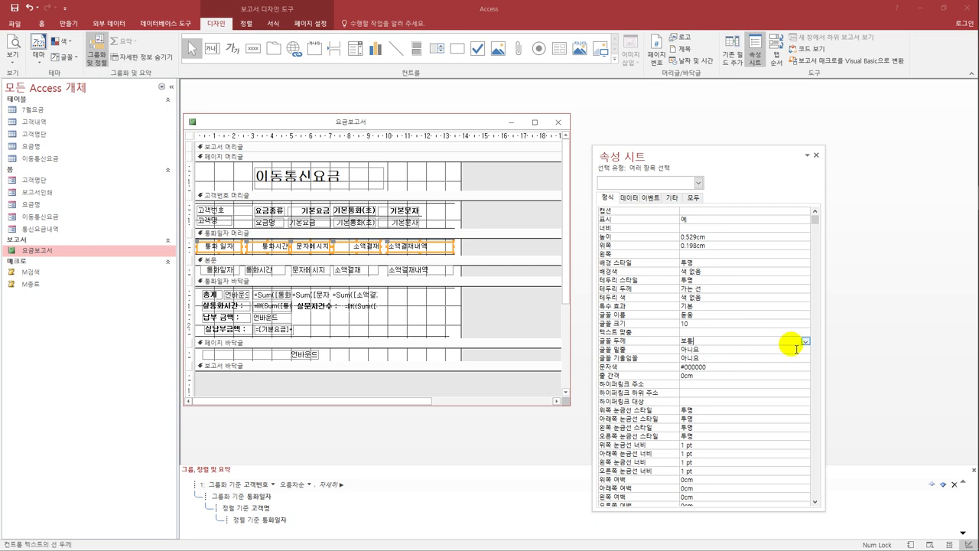
{"action": "left_click", "coordinate": [805, 341]}
{"action": "left_click", "coordinate": [776, 398]}
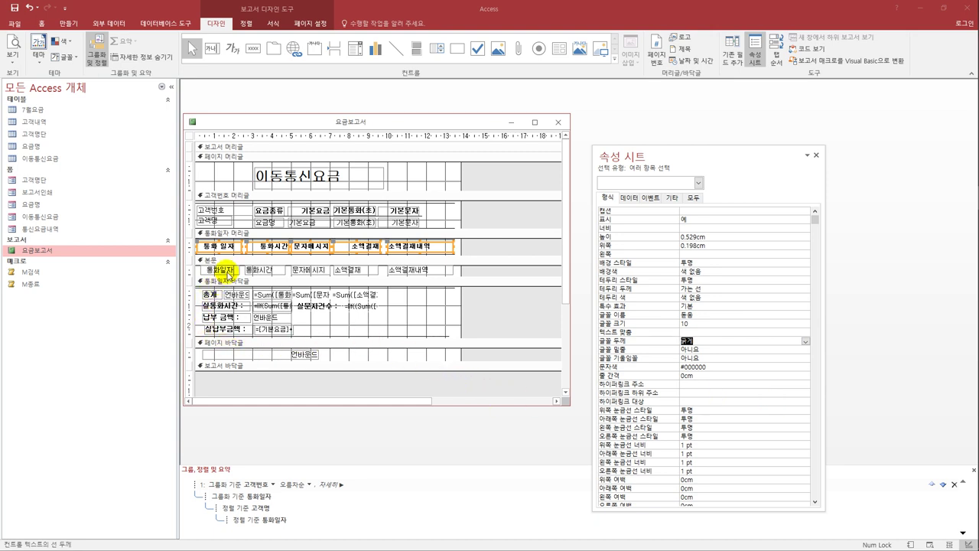
Set the control source of the Txt금액 text box in the 통화일자 footer to =[txt시간]/60*50+[txt문자]*30
{"action": "left_click", "coordinate": [222, 281]}
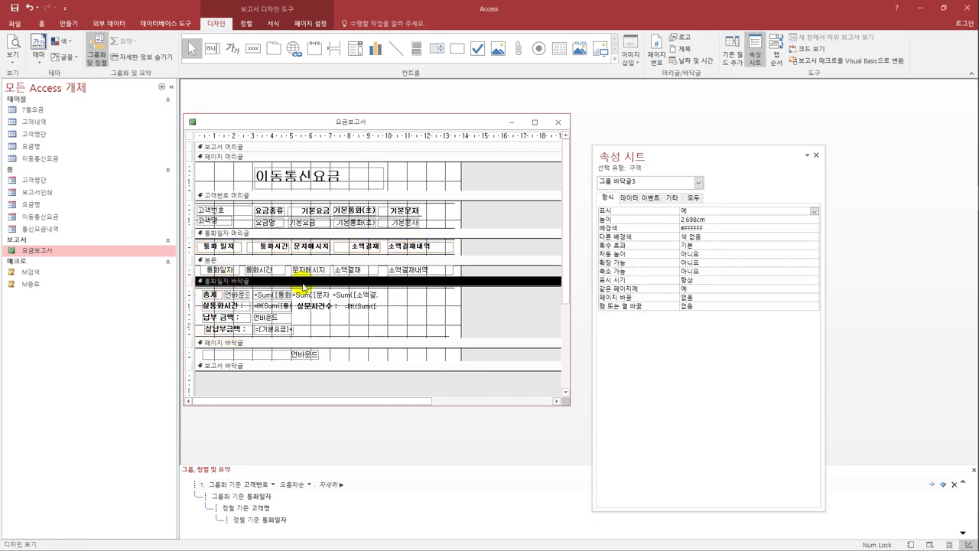
{"action": "left_click", "coordinate": [273, 317]}
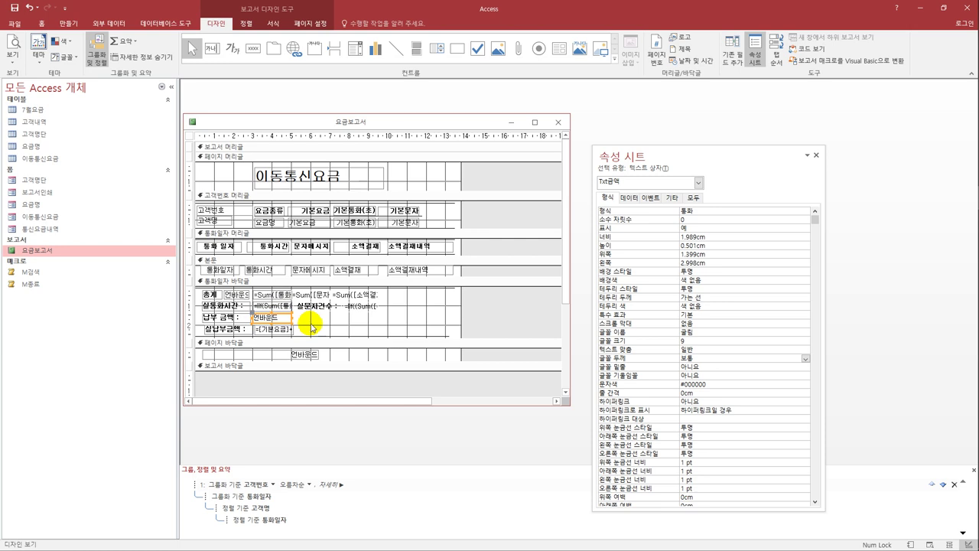
{"action": "left_click", "coordinate": [629, 201]}
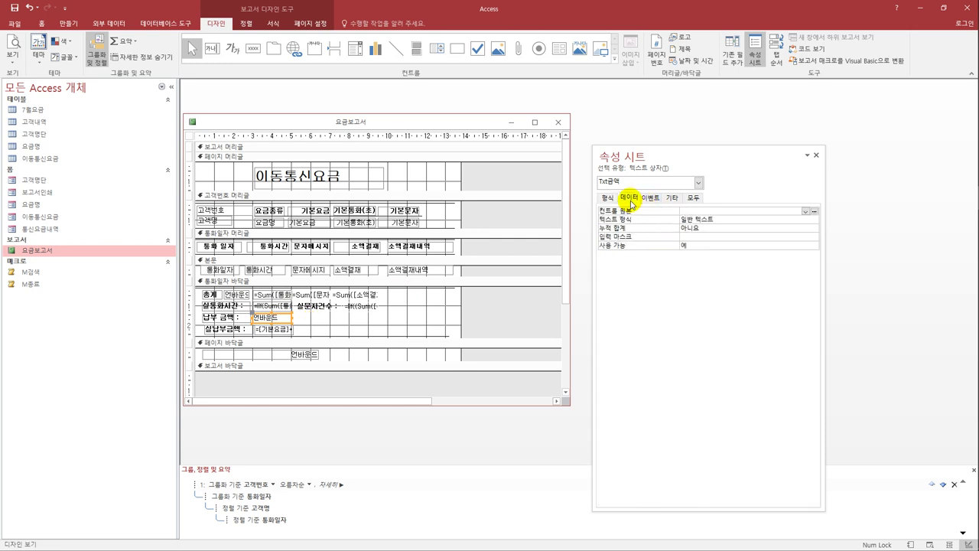
{"action": "left_click", "coordinate": [708, 211]}
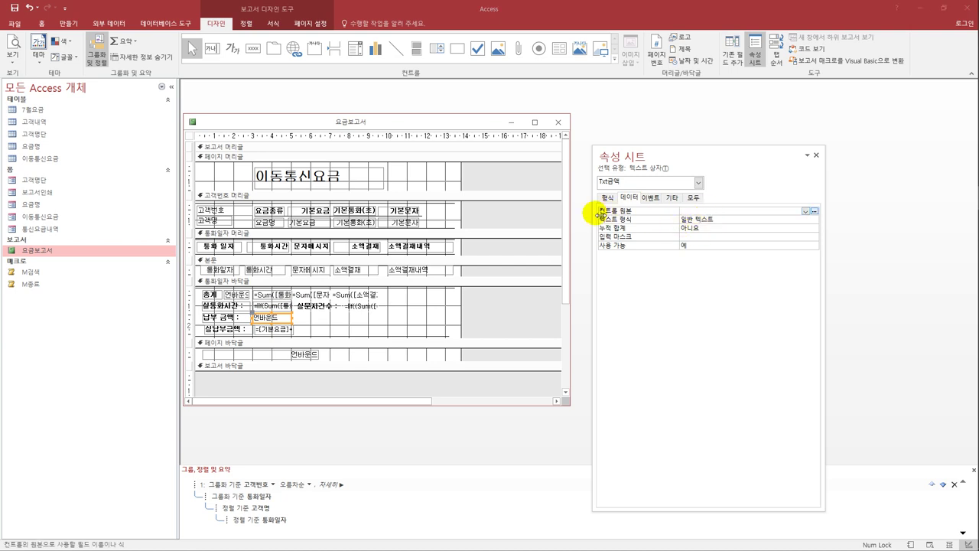
{"action": "left_click_drag", "start_coordinate": [593, 216], "coordinate": [544, 216]}
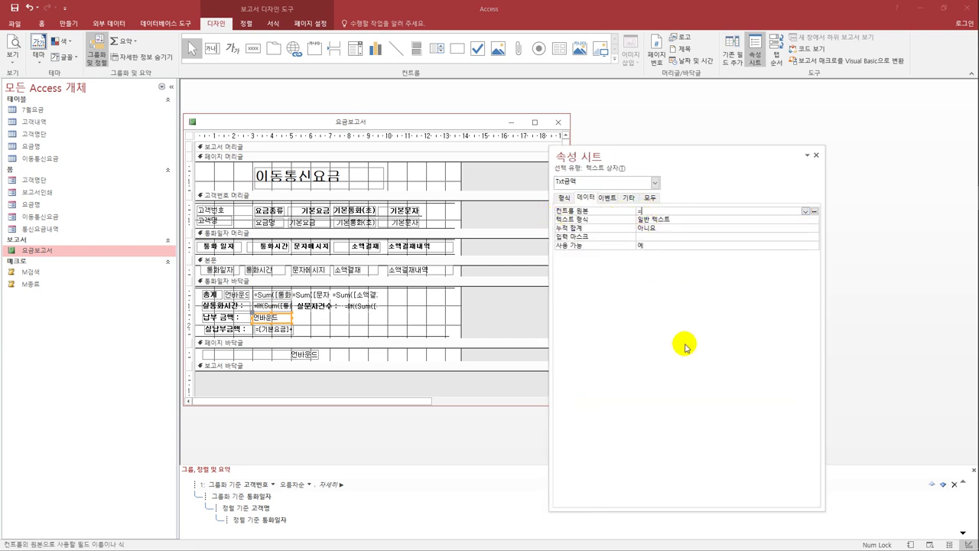
{"action": "type", "text": "=[txt"}
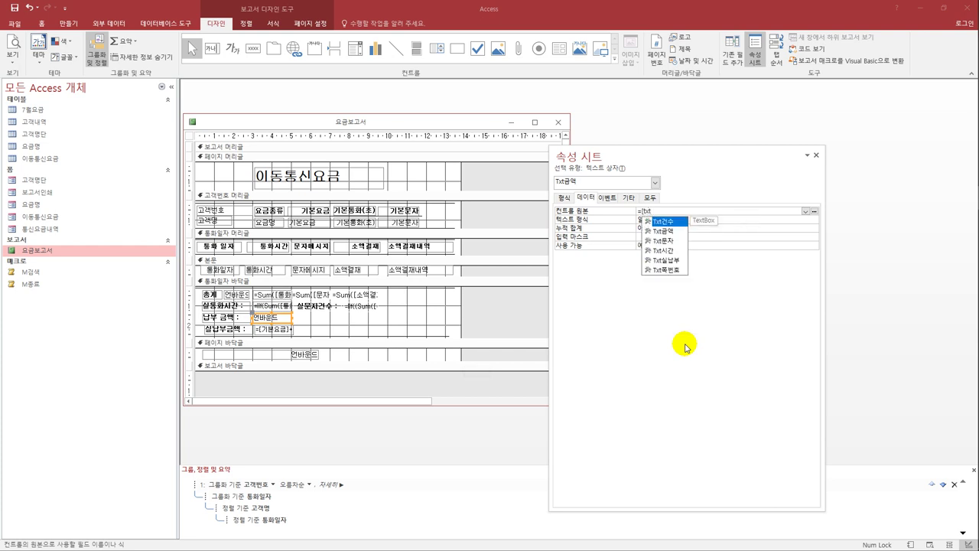
{"action": "type", "text": "ㅅㅣ간"}
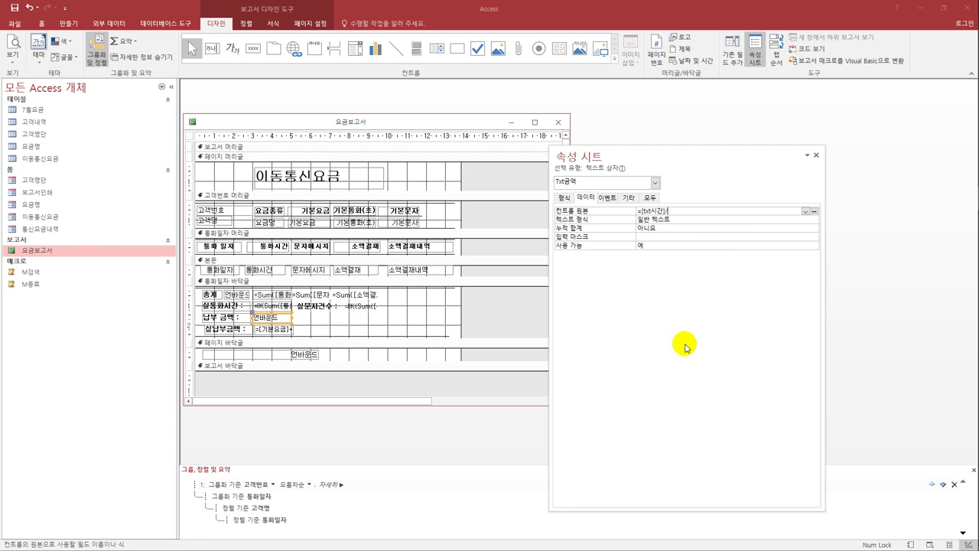
{"action": "type", "text": "]/60 *50 +[txt문자"}
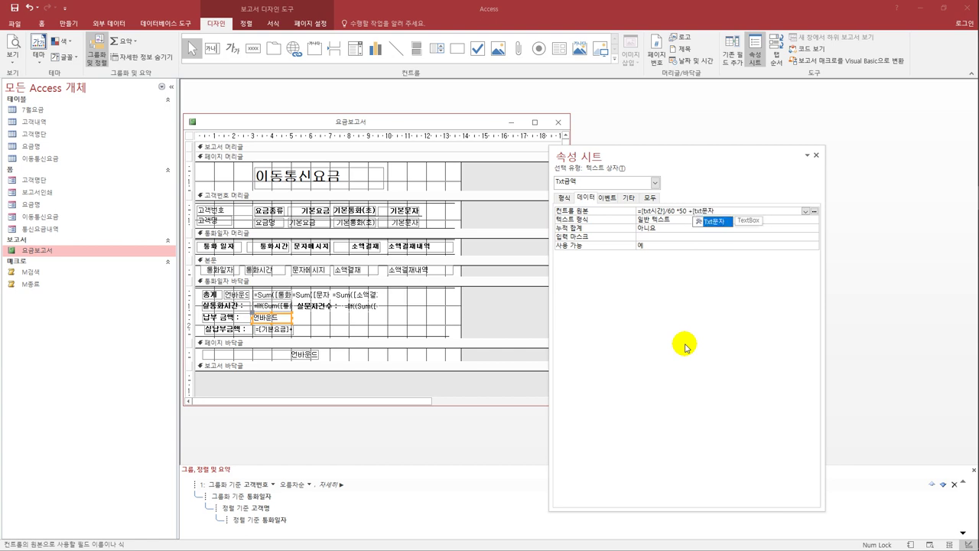
{"action": "type", "text": "] "}
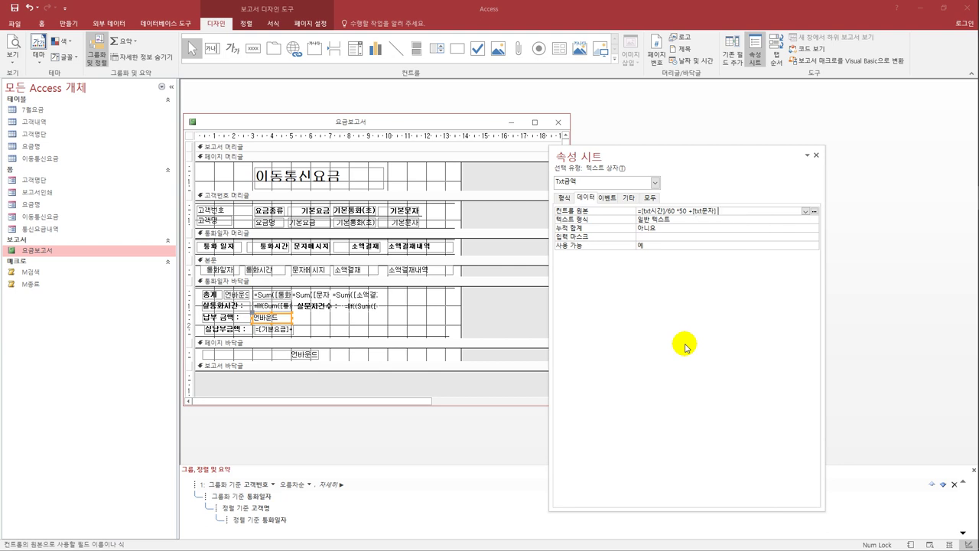
{"action": "type", "text": "* 30"}
{"action": "key", "text": "Return"}
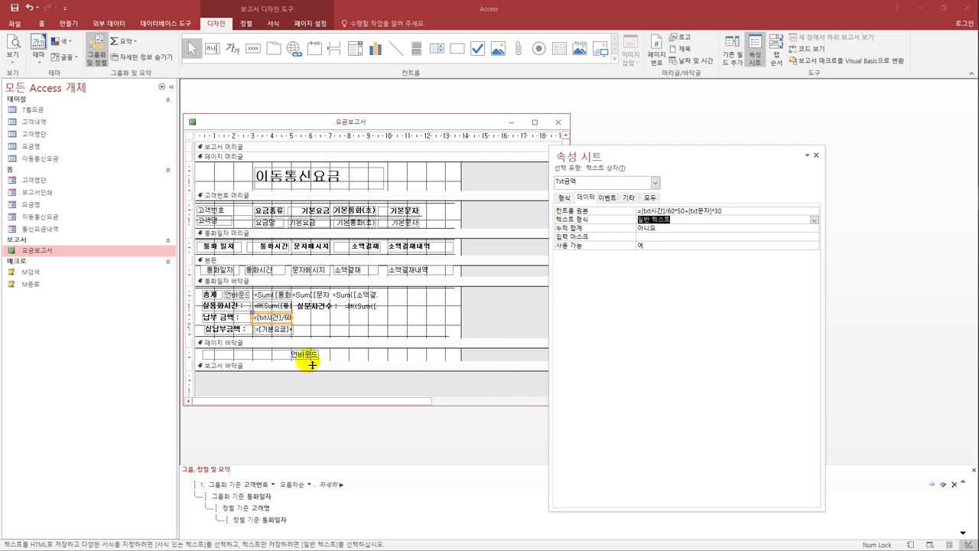
Set the control source of the Txt건수 text box beside the 총계 label to =Count(*) & "건"
{"action": "left_click", "coordinate": [247, 299]}
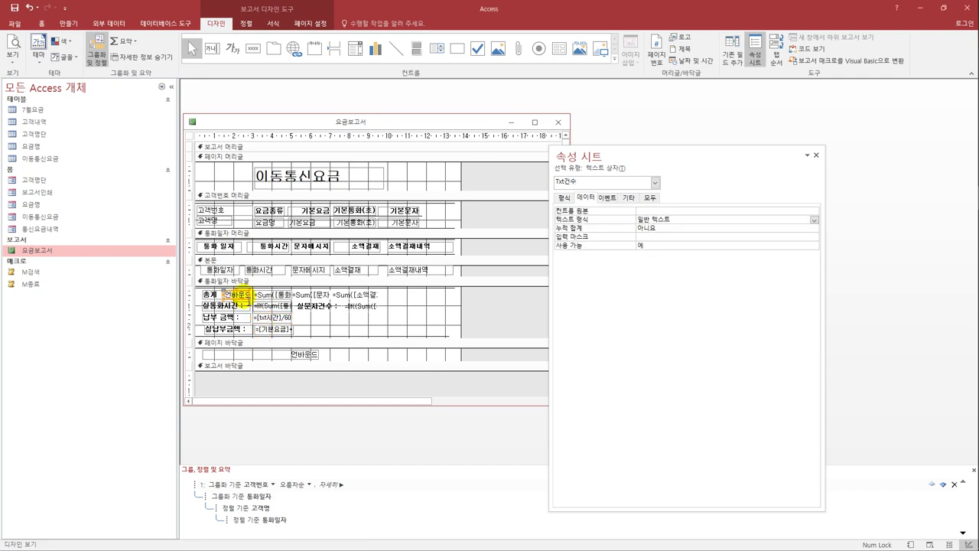
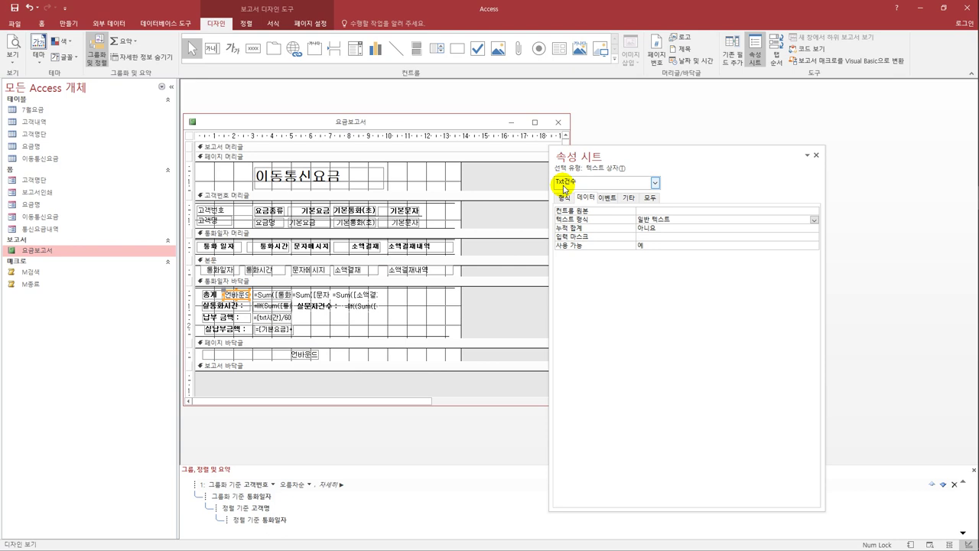
{"action": "left_click", "coordinate": [671, 212]}
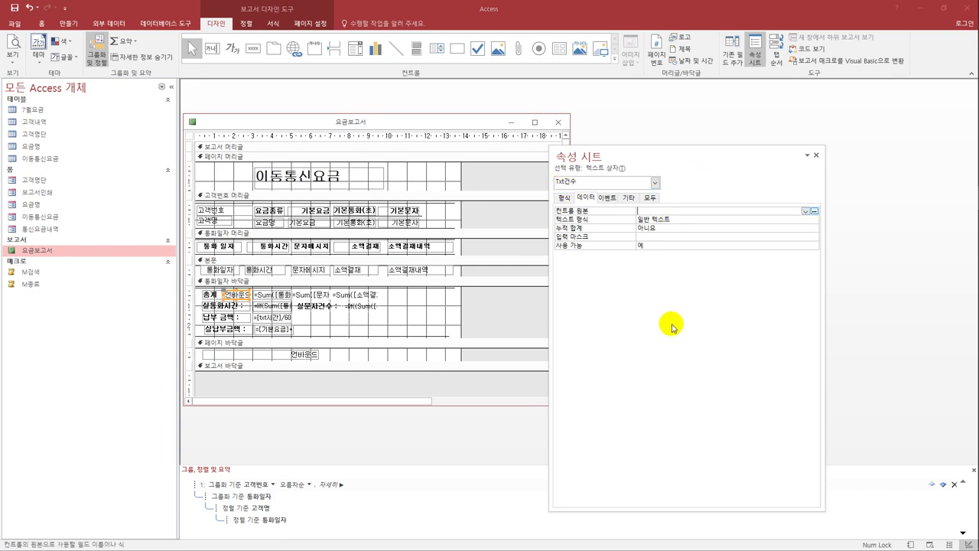
{"action": "type", "text": "=coun"}
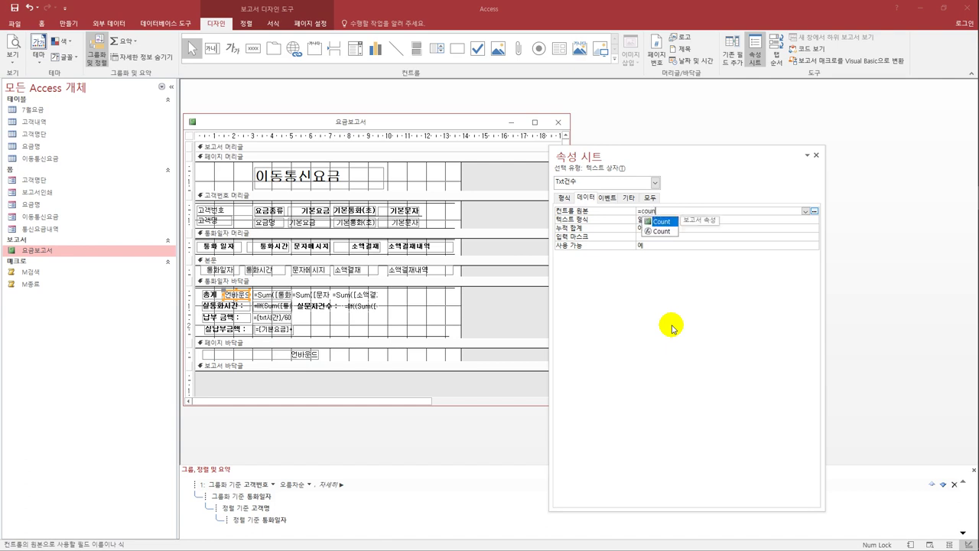
{"action": "type", "text": "t(*)"}
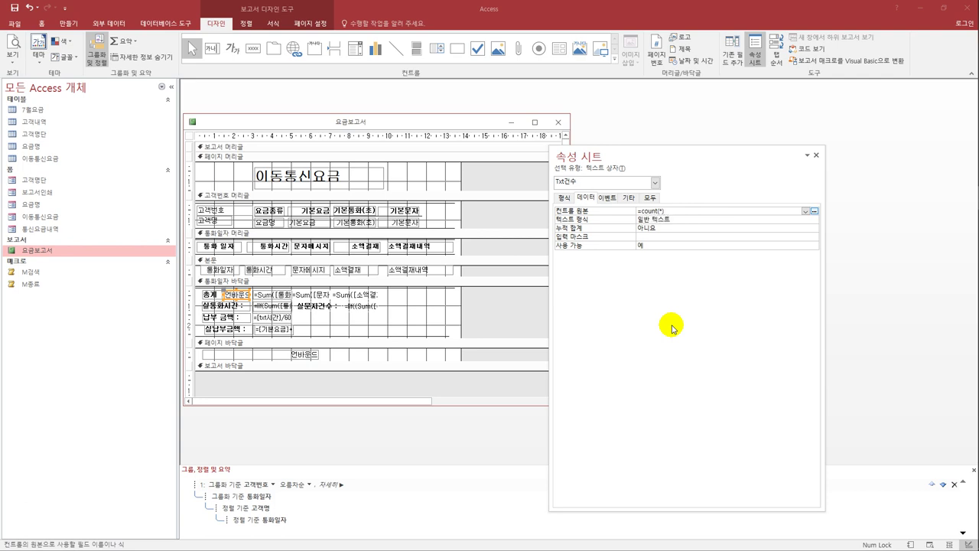
{"action": "type", "text": "&'ㄱ'"}
{"action": "key", "text": "Return"}
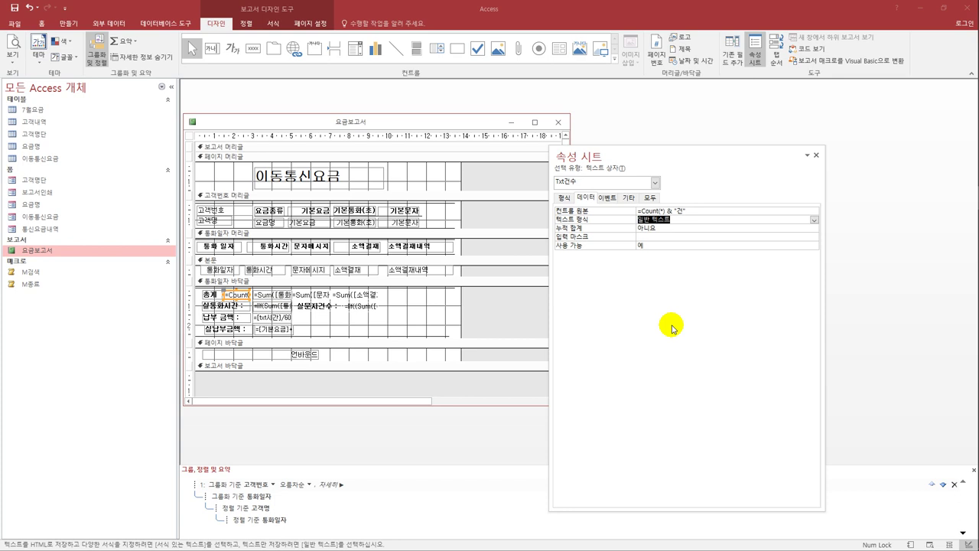
Set the page footer's Txt쪽번호 control source to =[Page] & "쪽 / " & [Pages] & "쪽", then save and close the report
{"action": "left_click", "coordinate": [273, 354]}
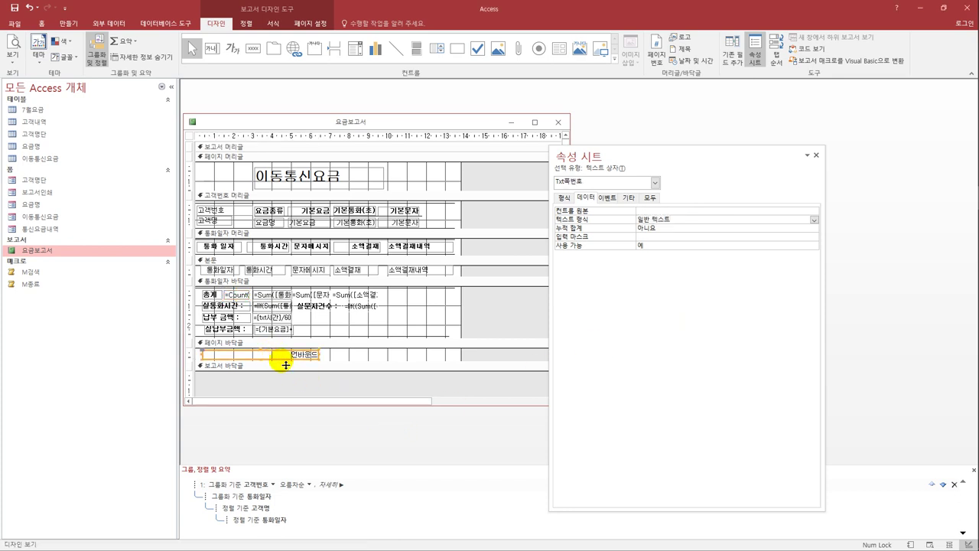
{"action": "left_click", "coordinate": [655, 210]}
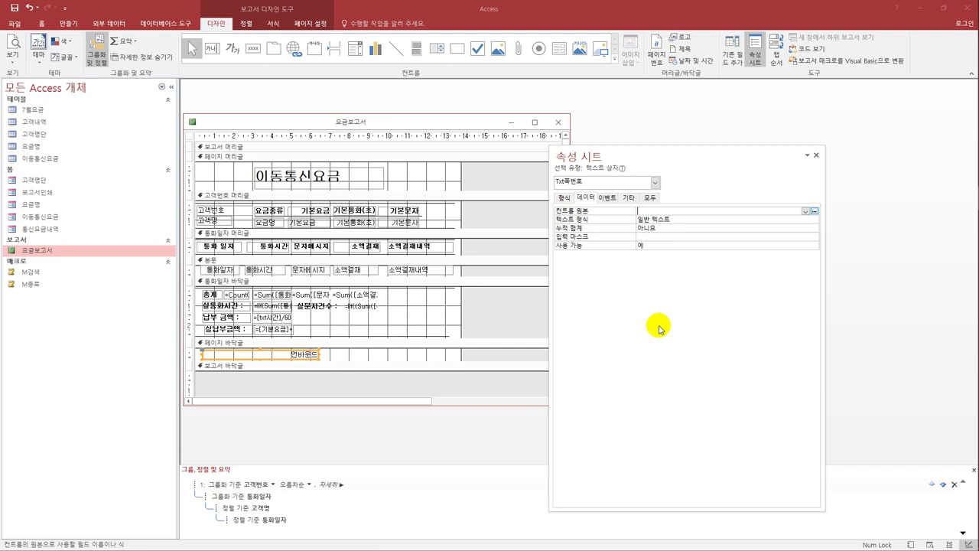
{"action": "type", "text": "=[page] & \"쪽"}
{"action": "type", "text": "/ \" & [pages] & \"쪽\""}
{"action": "key", "text": "Return"}
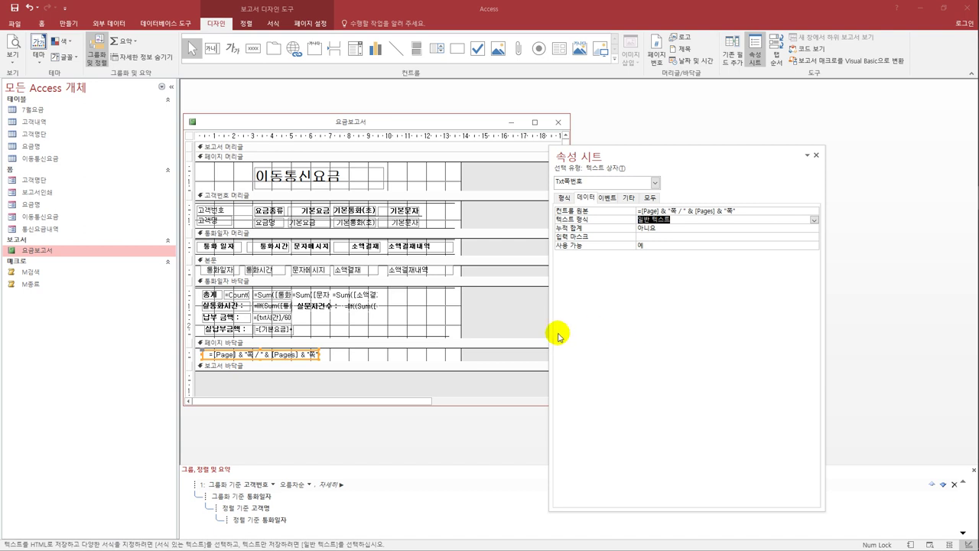
{"action": "left_click", "coordinate": [14, 9]}
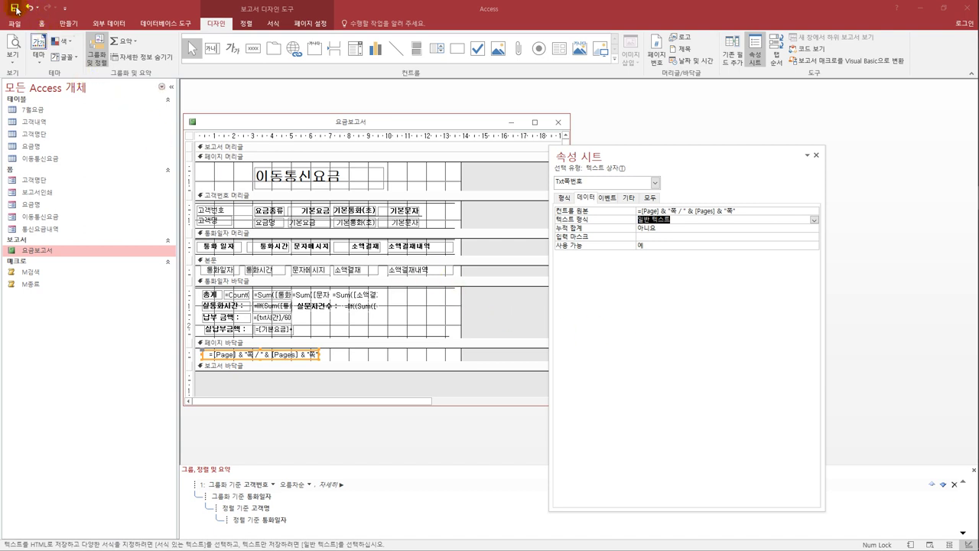
{"action": "left_click", "coordinate": [559, 124]}
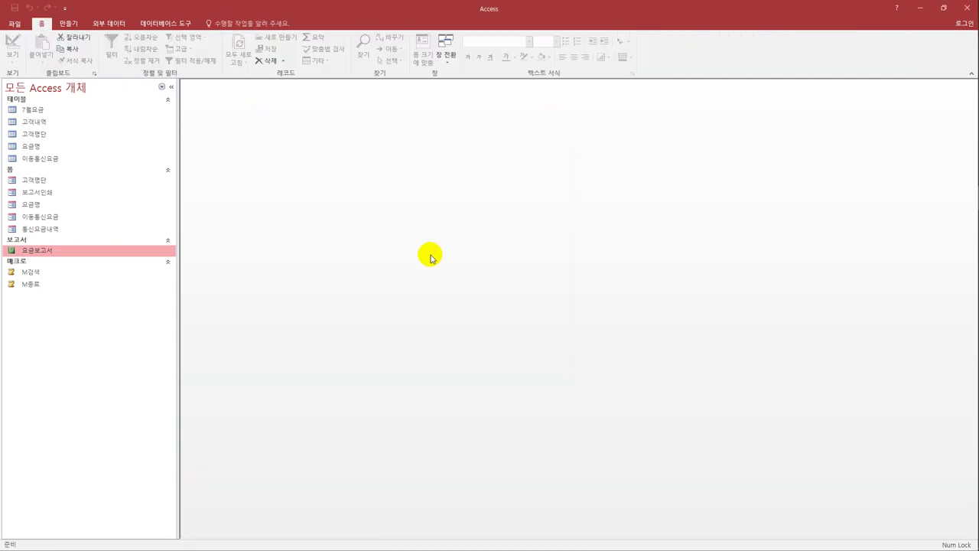
Open the 요금명 form in design view and create an On Click event procedure for the Cmd인쇄 button
{"action": "left_click", "coordinate": [74, 209]}
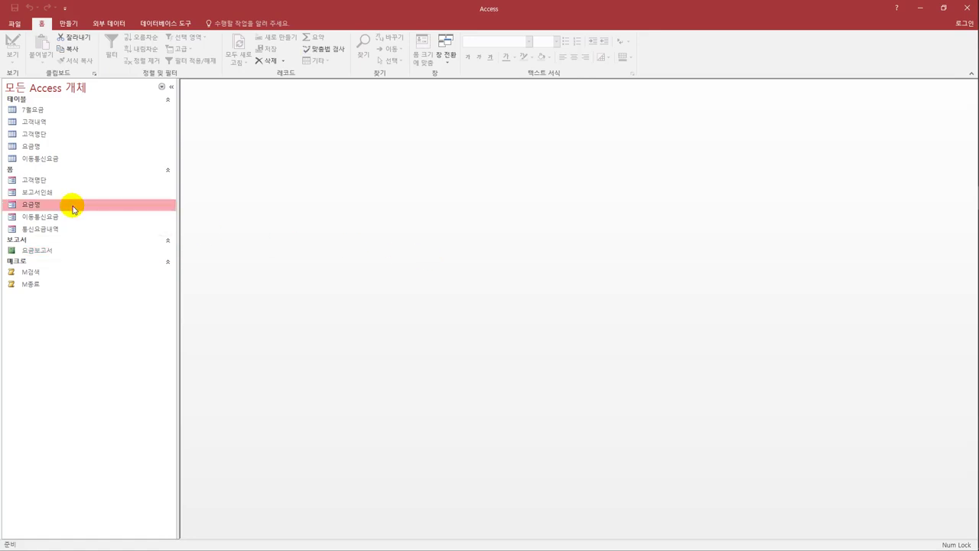
{"action": "right_click", "coordinate": [75, 209]}
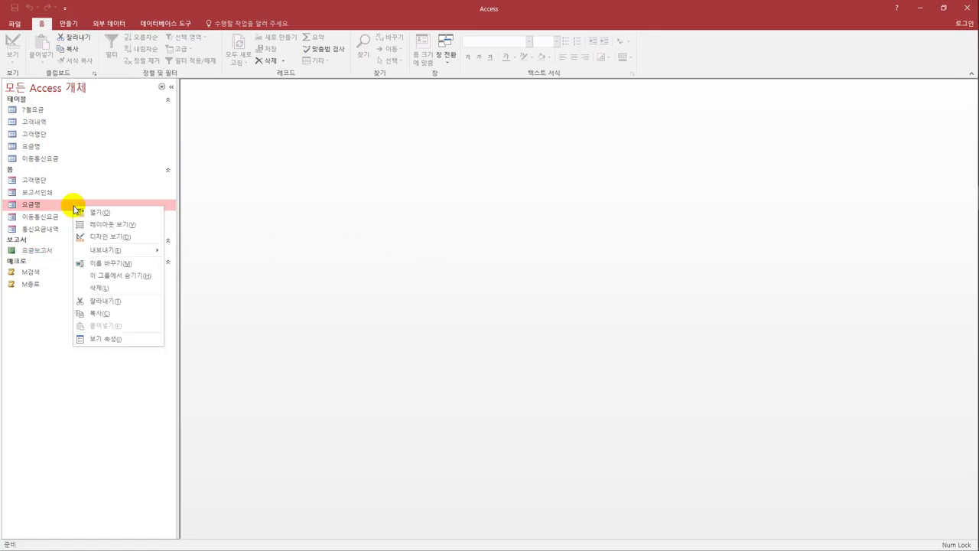
{"action": "left_click", "coordinate": [122, 237]}
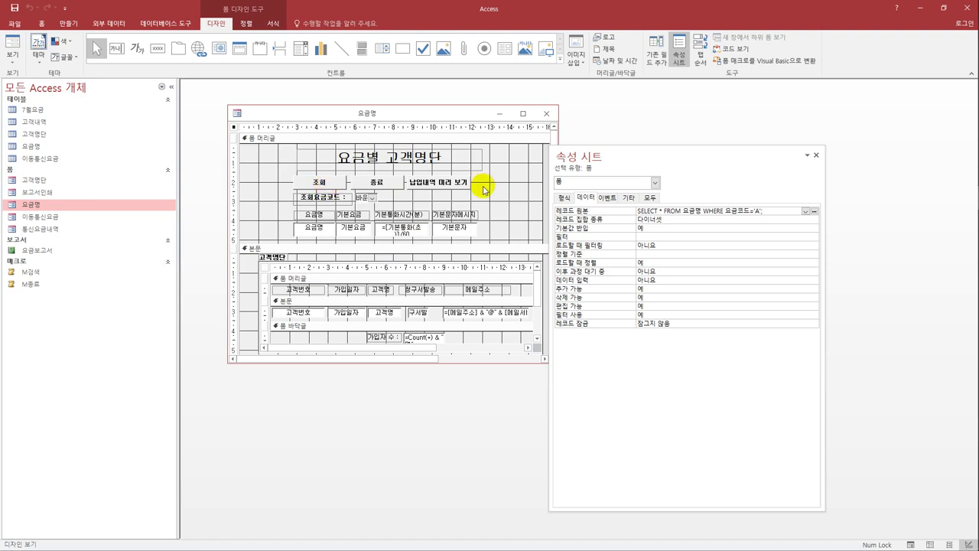
{"action": "left_click", "coordinate": [443, 190]}
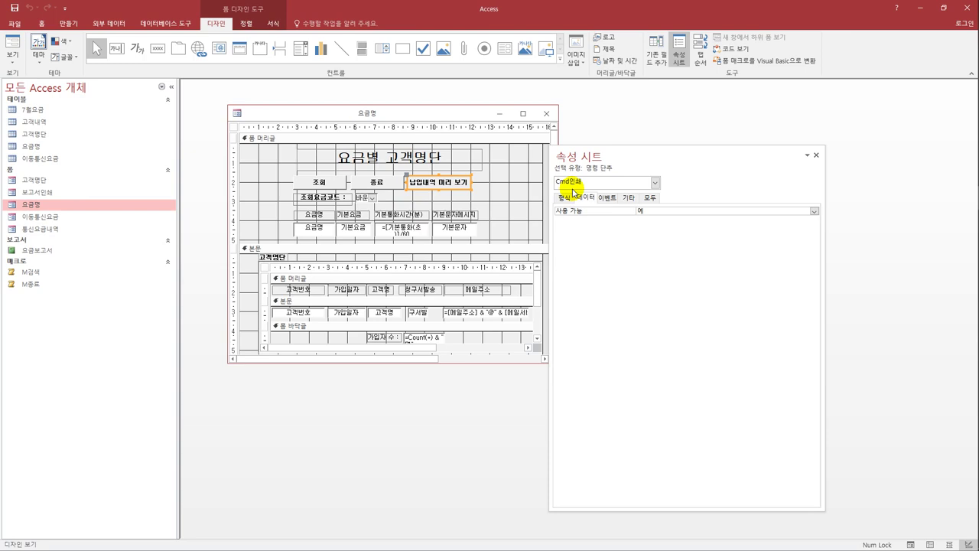
{"action": "left_click", "coordinate": [611, 198]}
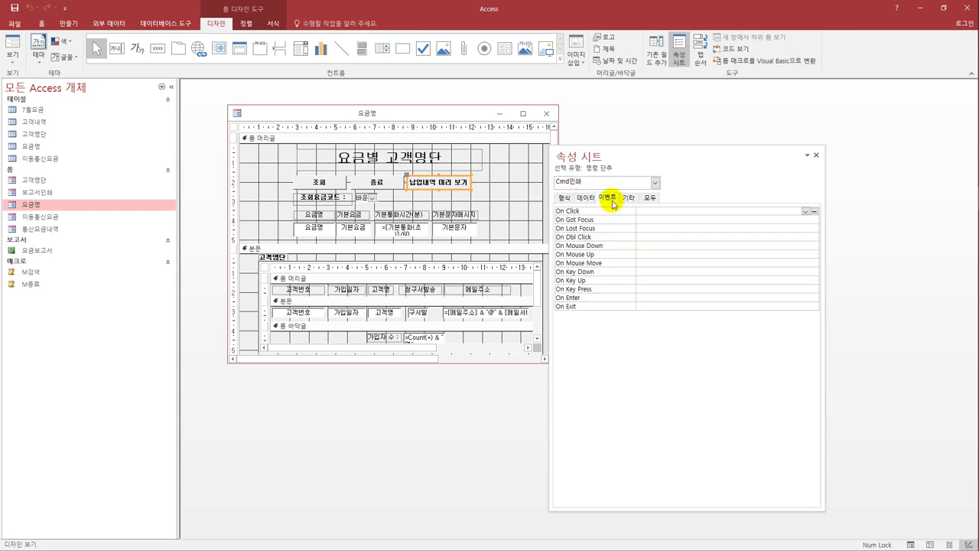
{"action": "left_click", "coordinate": [650, 212]}
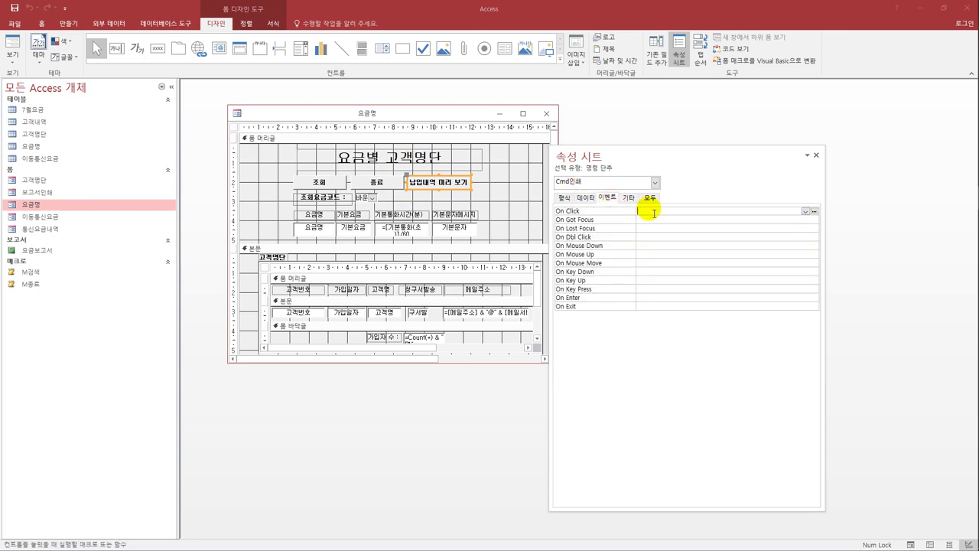
{"action": "left_click", "coordinate": [806, 212]}
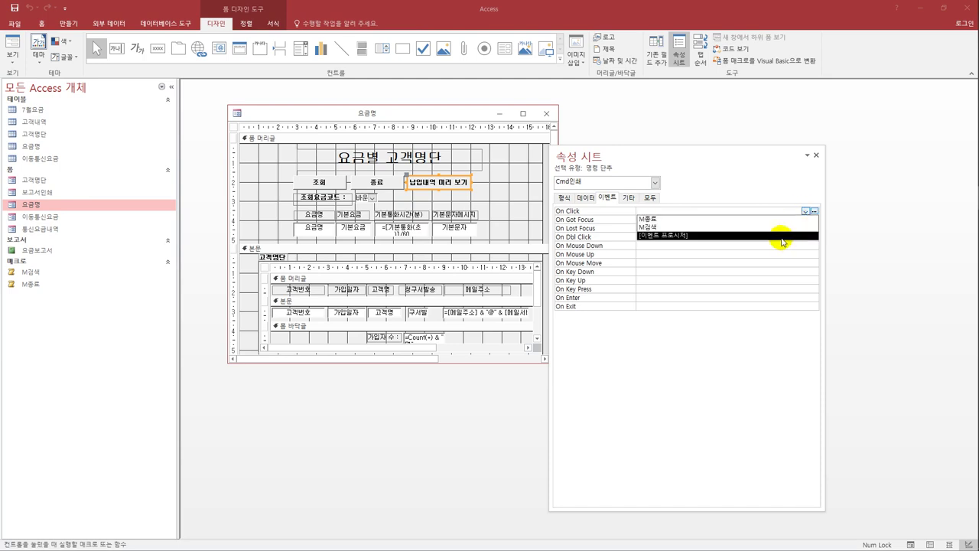
{"action": "left_click", "coordinate": [786, 242]}
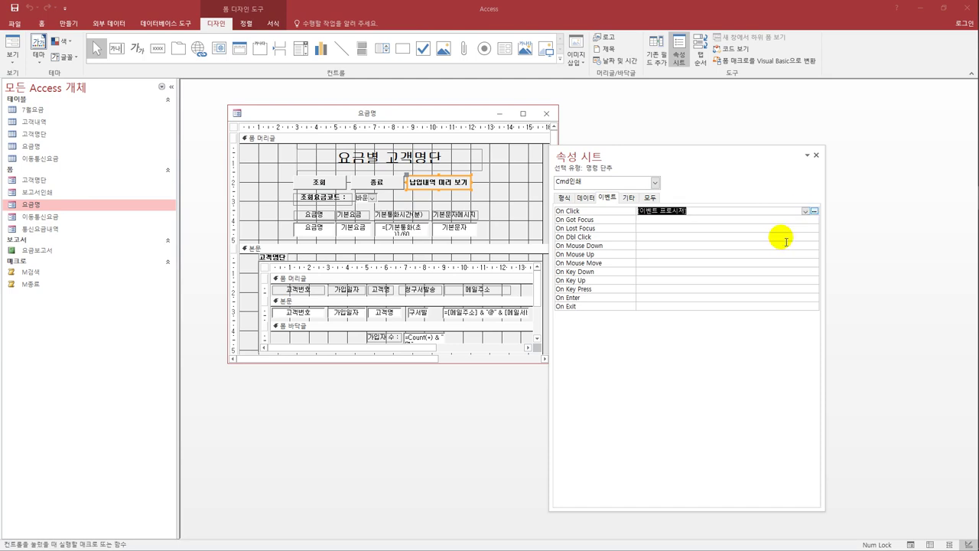
{"action": "left_click", "coordinate": [815, 212]}
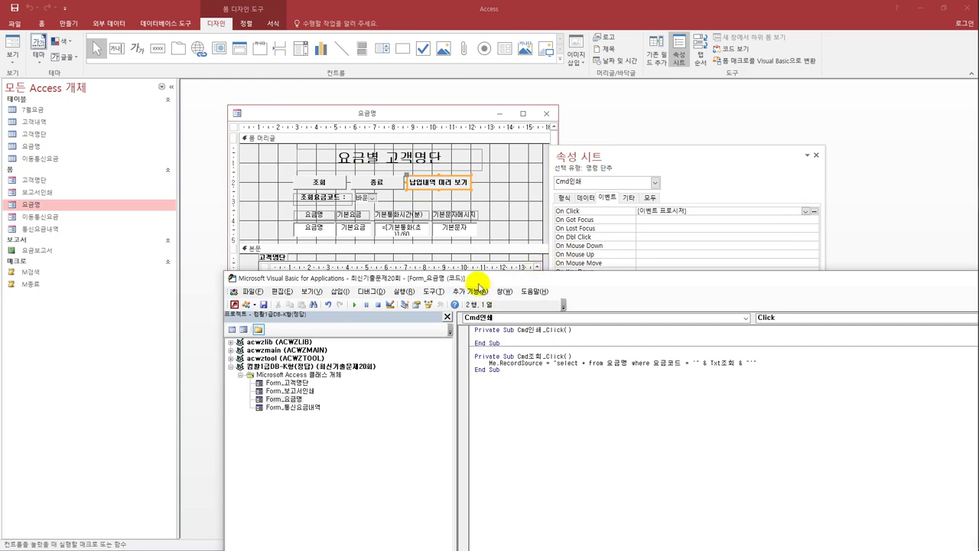
Write a DoCmd.OpenReport statement in the Cmd인쇄_Click procedure that opens the "요금보고서" report
{"action": "left_click_drag", "start_coordinate": [461, 280], "coordinate": [352, 126]}
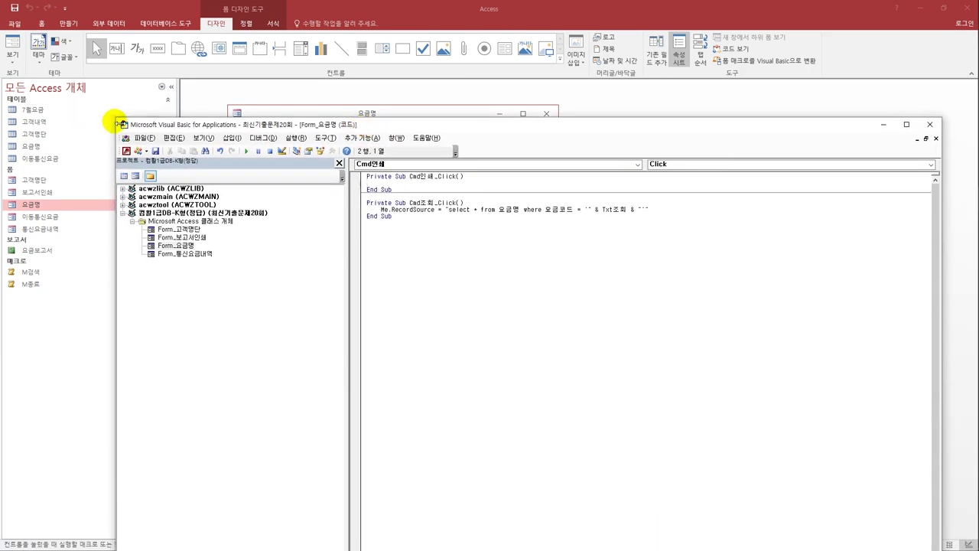
{"action": "left_click_drag", "start_coordinate": [116, 120], "coordinate": [398, 219]}
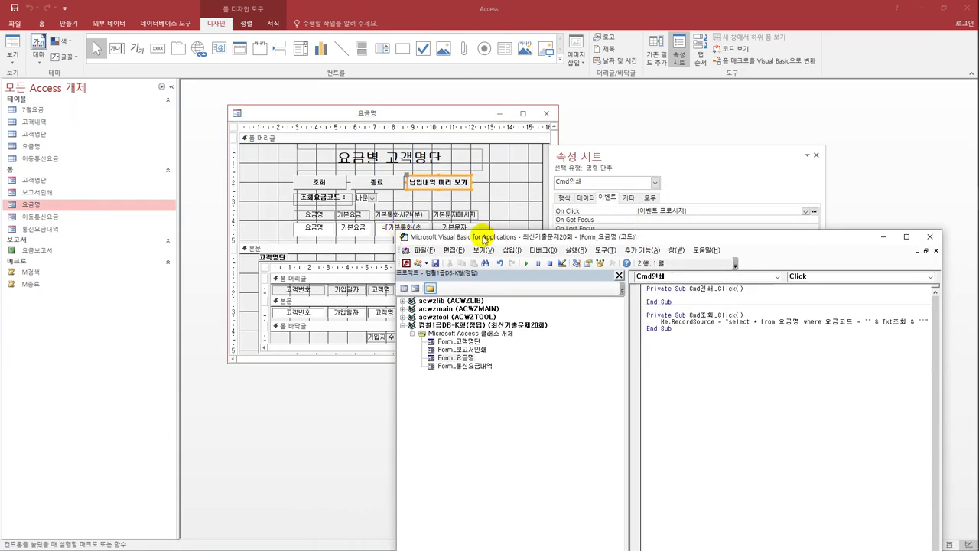
{"action": "left_click_drag", "start_coordinate": [480, 228], "coordinate": [336, 125]}
{"action": "left_click", "coordinate": [543, 184]}
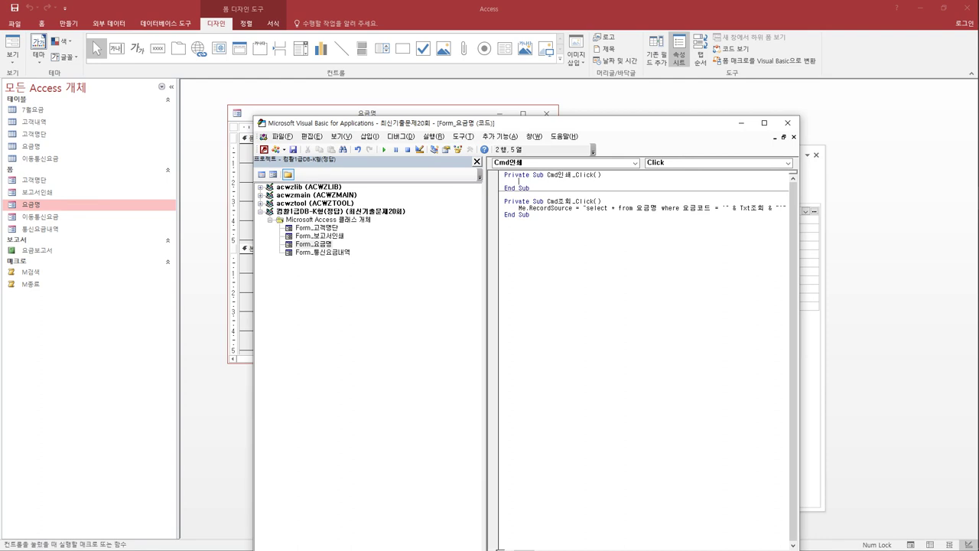
{"action": "type", "text": "docmd.op"}
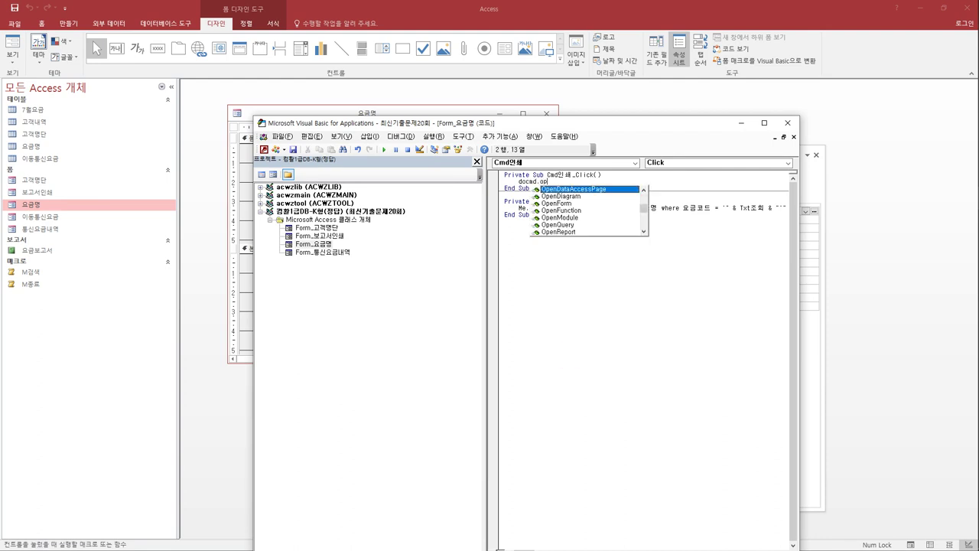
{"action": "type", "text": "enfr"}
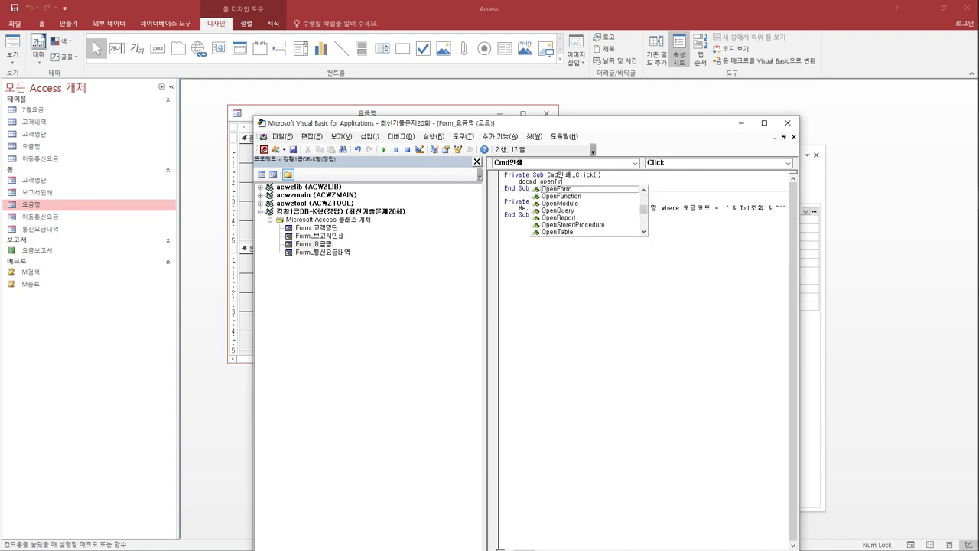
{"action": "key", "text": "BackSpace"}
{"action": "key", "text": "BackSpace"}
{"action": "type", "text": "re"}
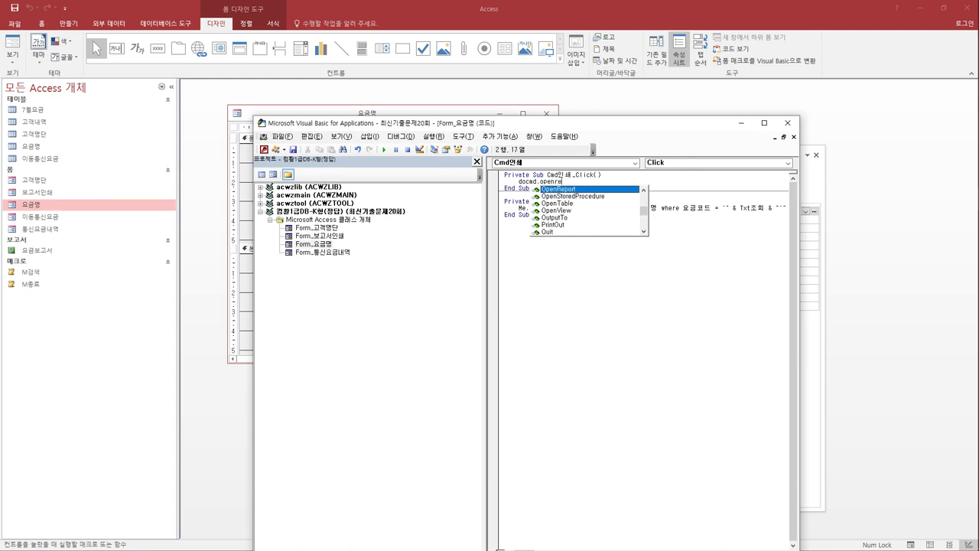
{"action": "type", "text": " \""}
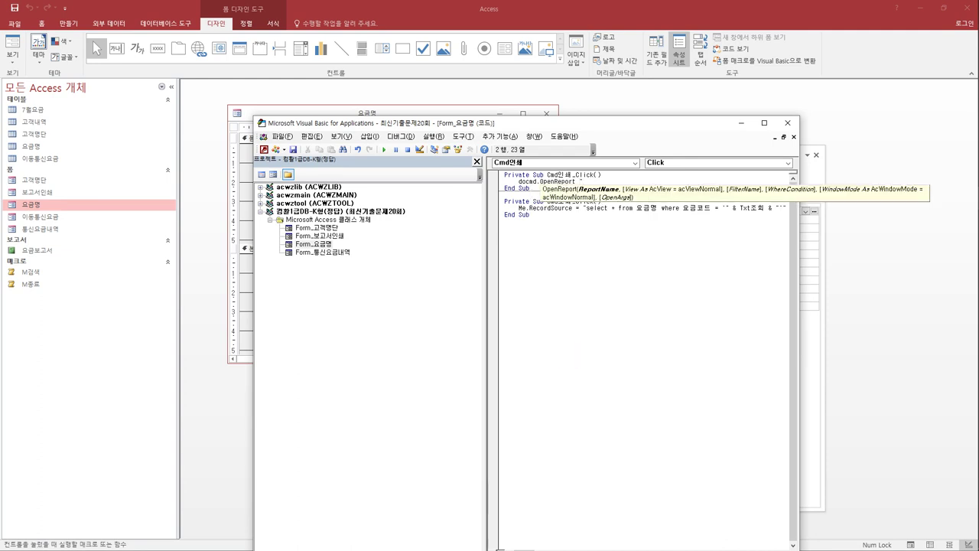
{"action": "type", "text": " dyrmaqh"}
{"action": "key", "text": "BackSpace"}
{"action": "key", "text": "BackSpace"}
{"action": "key", "text": "BackSpace"}
{"action": "key", "text": "BackSpace"}
{"action": "key", "text": "BackSpace"}
{"action": "key", "text": "BackSpace"}
{"action": "key", "text": "BackSpace"}
{"action": "type", "text": "요금"}
{"action": "type", "text": "서\","}
Complete the OpenReport statement with the acViewPreview view argument, then close the code editor and save the form
{"action": "key", "text": "Down"}
{"action": "key", "text": "Down"}
{"action": "key", "text": "Down"}
{"action": "key", "text": "Down"}
{"action": "key", "text": "Down"}
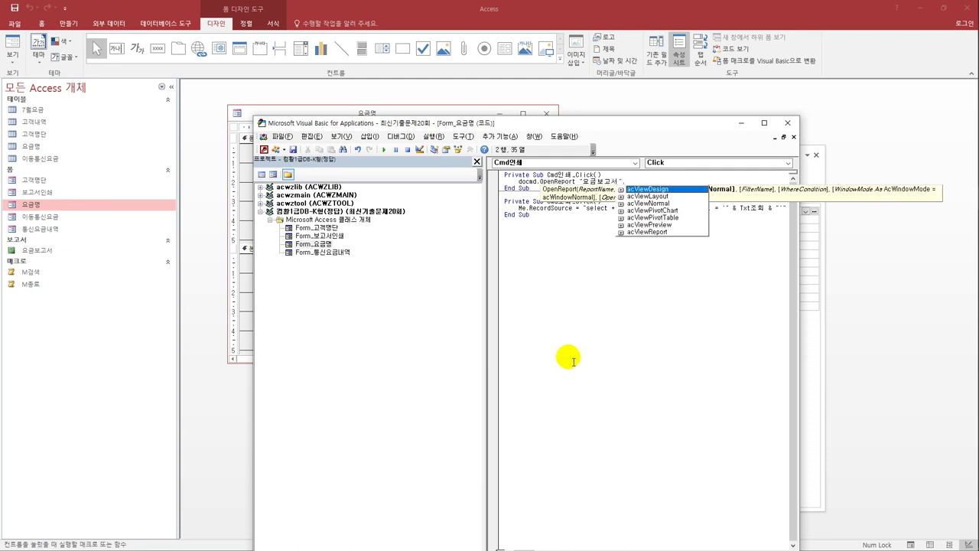
{"action": "key", "text": "Down"}
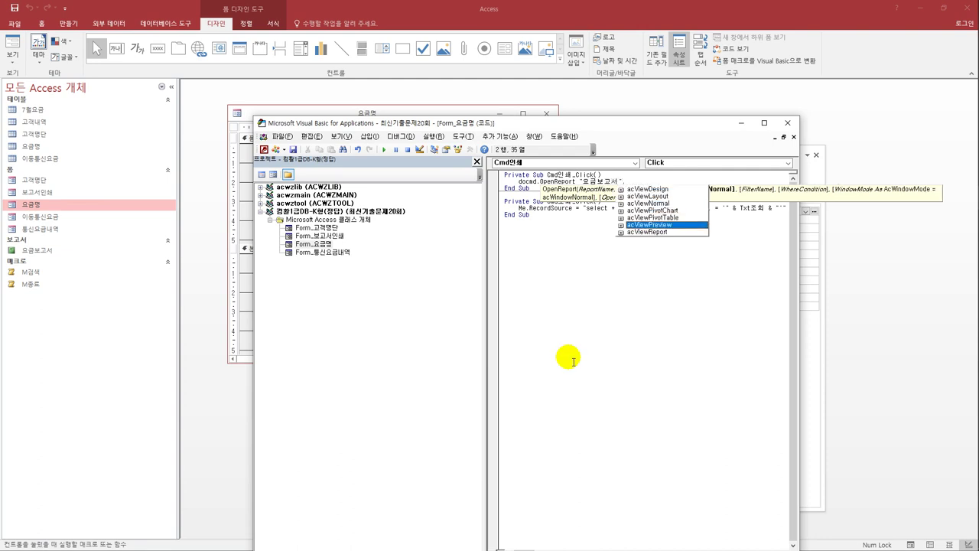
{"action": "key", "text": "Tab"}
{"action": "left_click", "coordinate": [616, 357]}
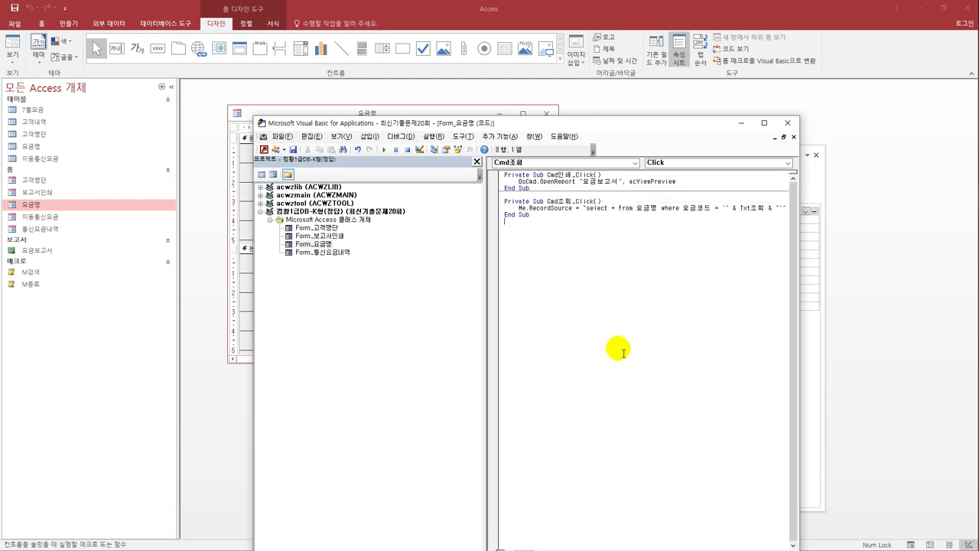
{"action": "left_click", "coordinate": [788, 123]}
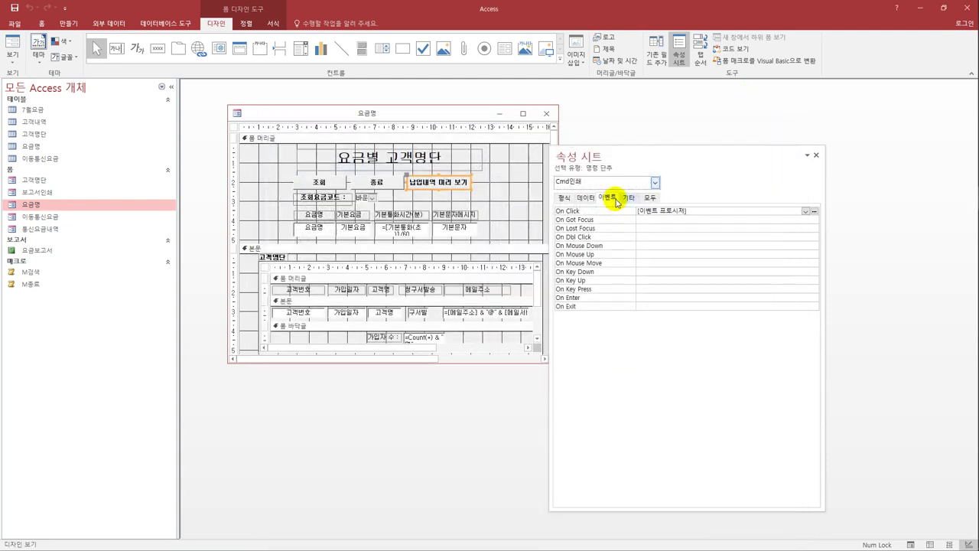
{"action": "left_click", "coordinate": [11, 11]}
Test the 납입내역 미리 보기 button in form view, examine the report preview enlarged, and close the preview and form
{"action": "left_click", "coordinate": [13, 45]}
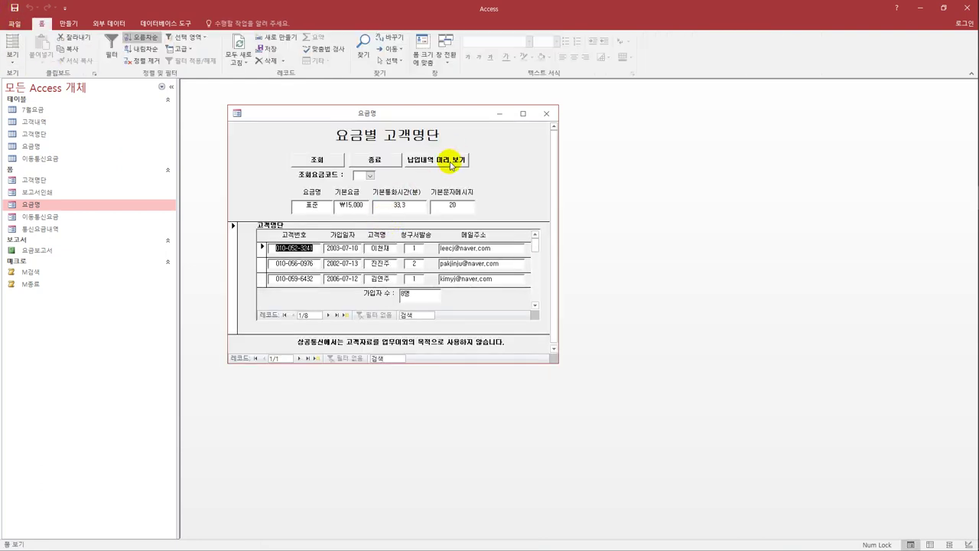
{"action": "left_click", "coordinate": [452, 164]}
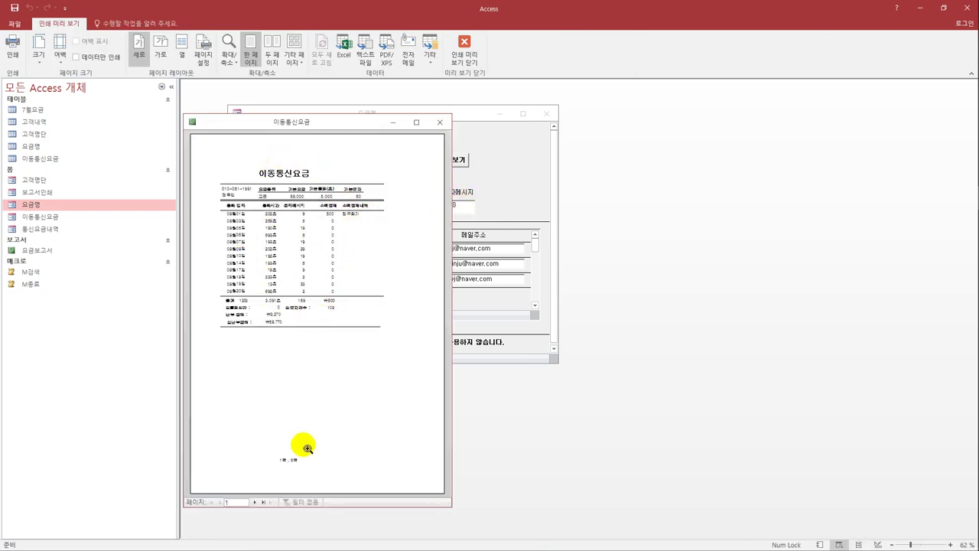
{"action": "left_click", "coordinate": [289, 243]}
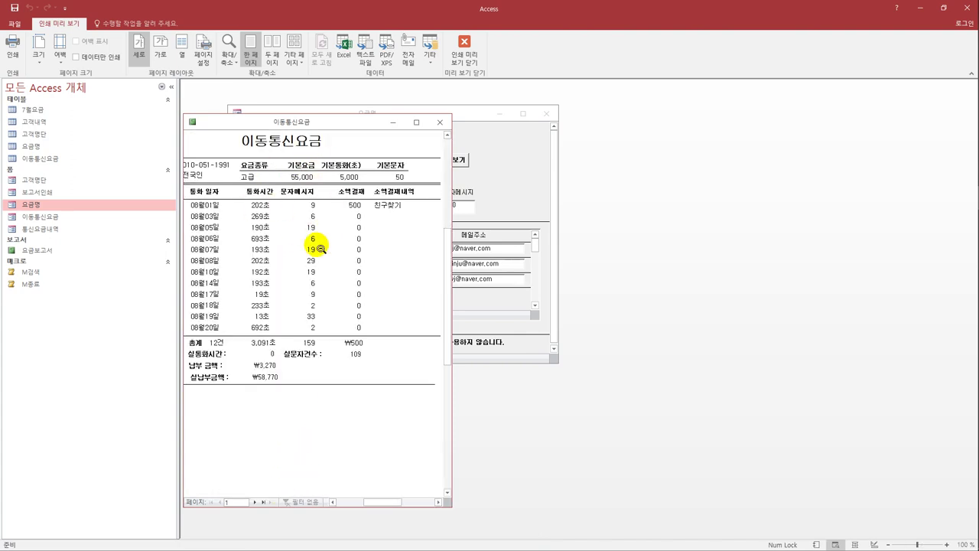
{"action": "left_click", "coordinate": [439, 123]}
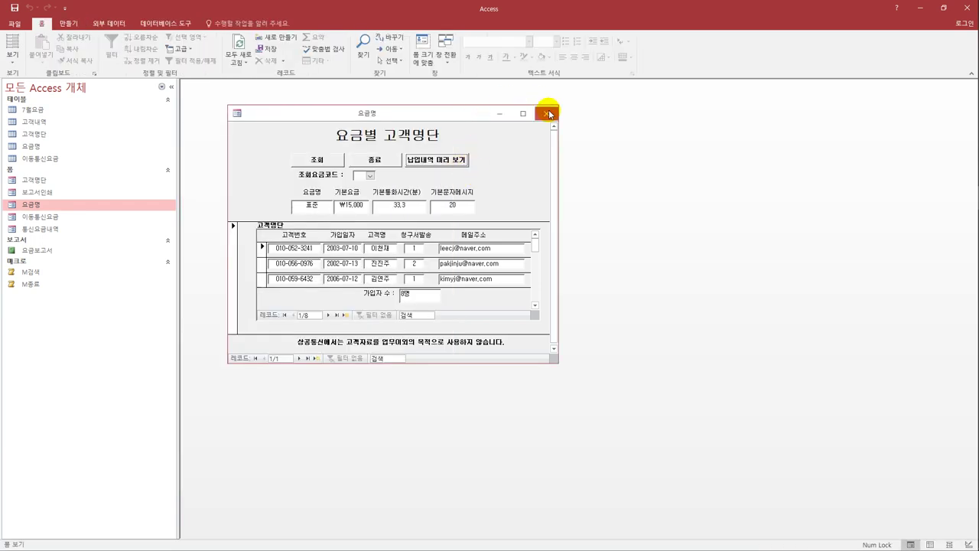
{"action": "left_click", "coordinate": [549, 114]}
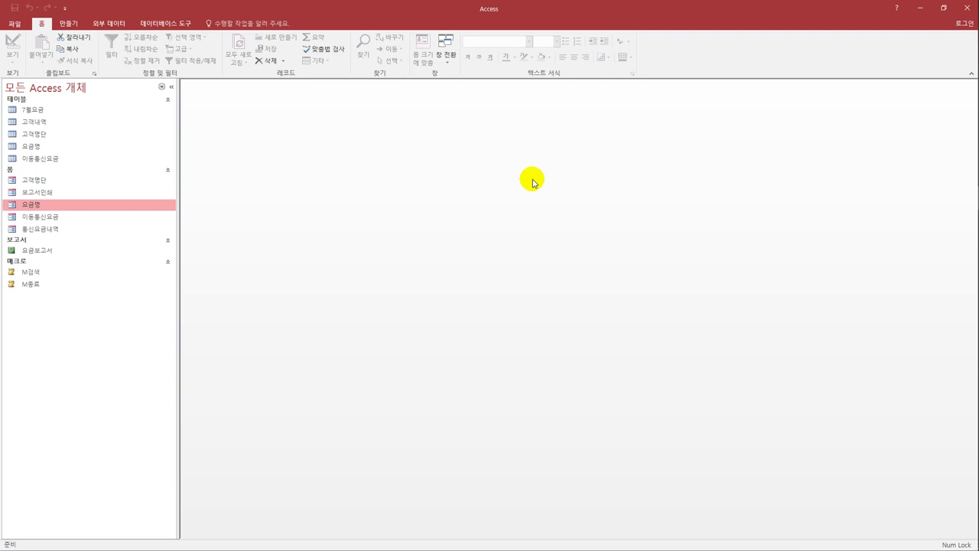
Create a new query in design view based on the 이동통신요금 table and enlarge its field list to show all fields
{"action": "left_click", "coordinate": [65, 25]}
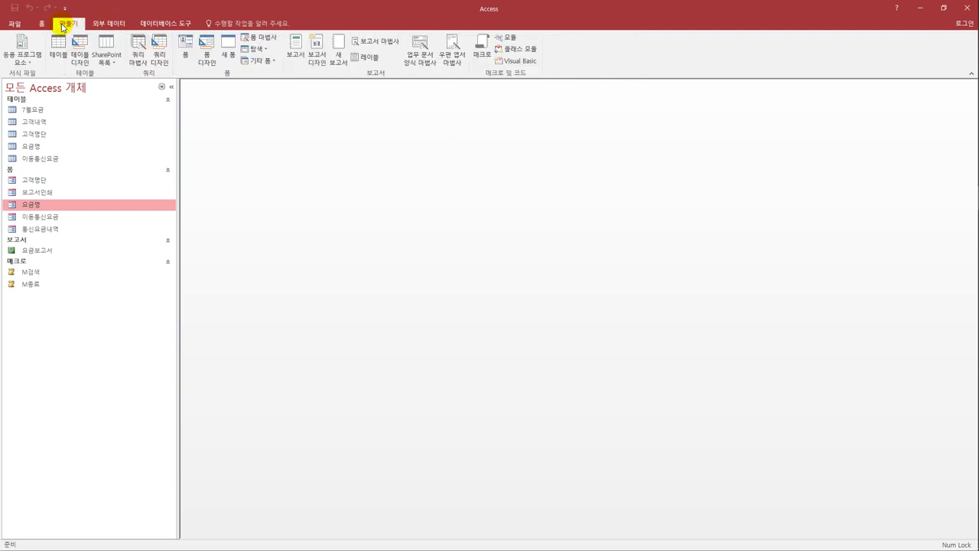
{"action": "left_click", "coordinate": [159, 65]}
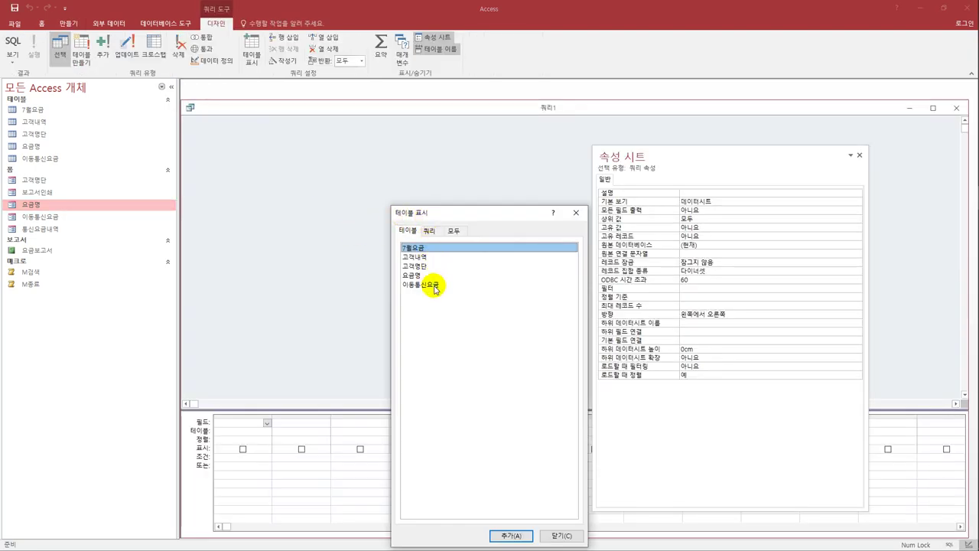
{"action": "left_click", "coordinate": [437, 286]}
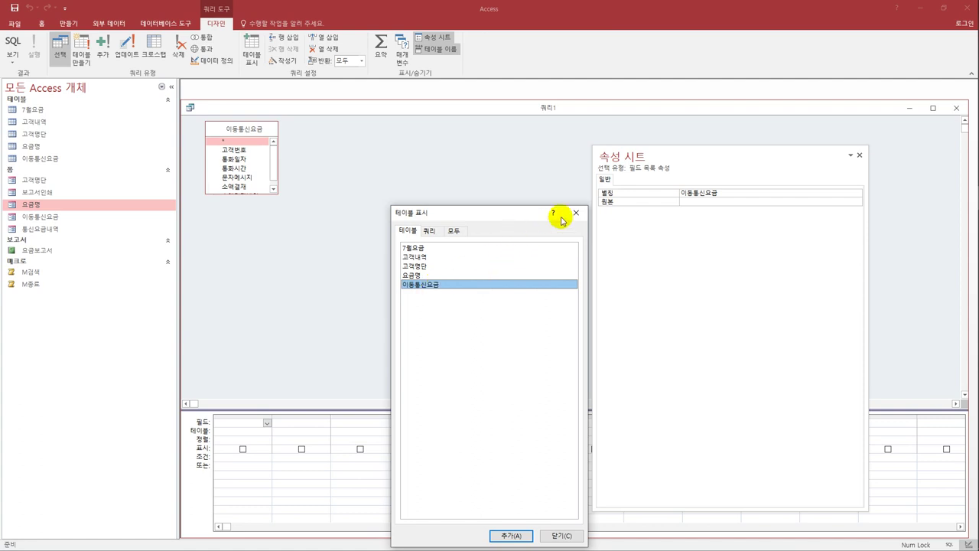
{"action": "left_click", "coordinate": [577, 212]}
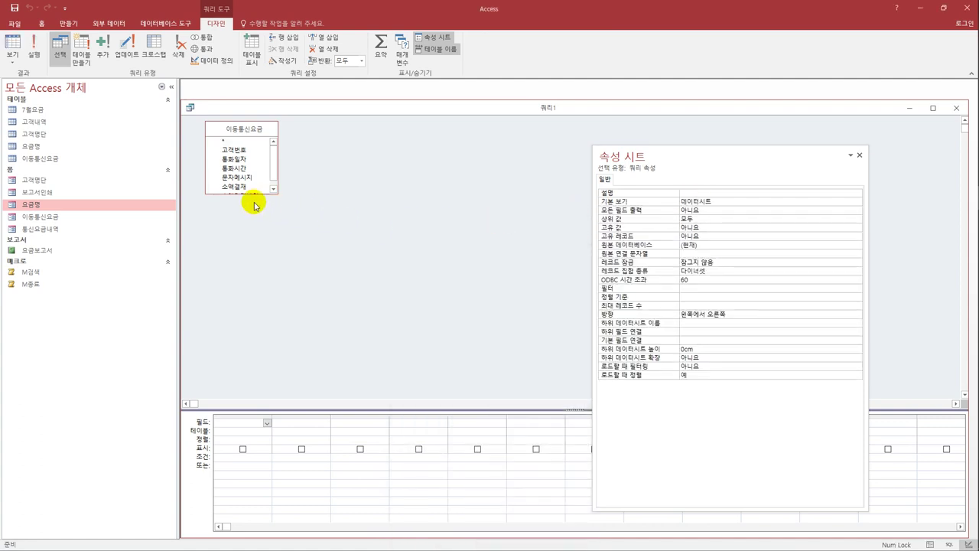
{"action": "left_click_drag", "start_coordinate": [256, 193], "coordinate": [260, 253]}
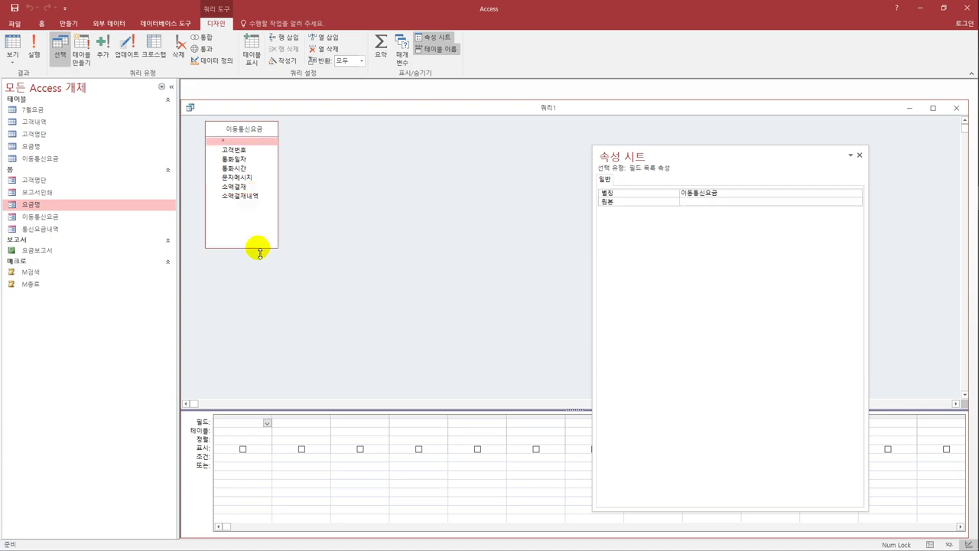
{"action": "left_click", "coordinate": [325, 257]}
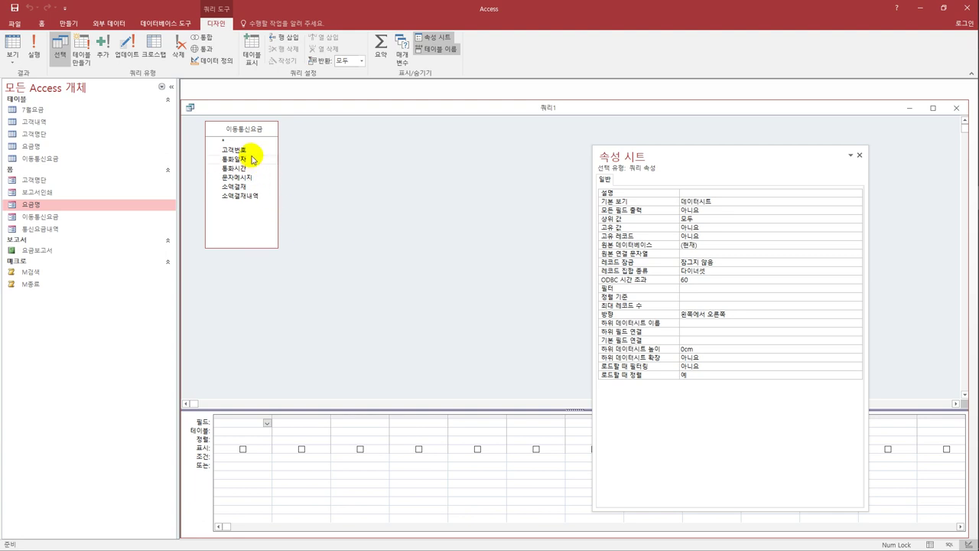
Add the 고객번호, 통화시간 and 문자메시지 fields to the query grid and turn on the 요약 row
{"action": "double_click", "coordinate": [248, 151]}
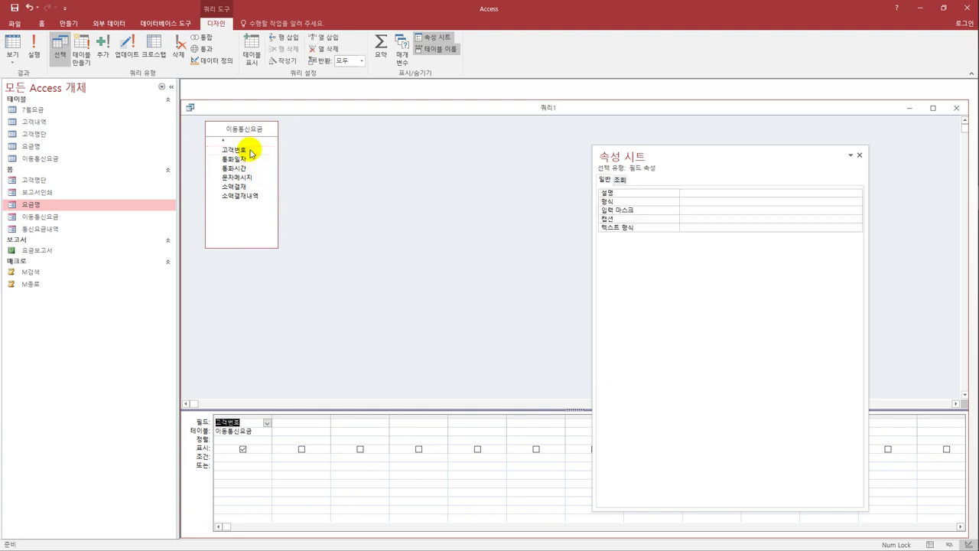
{"action": "double_click", "coordinate": [249, 167]}
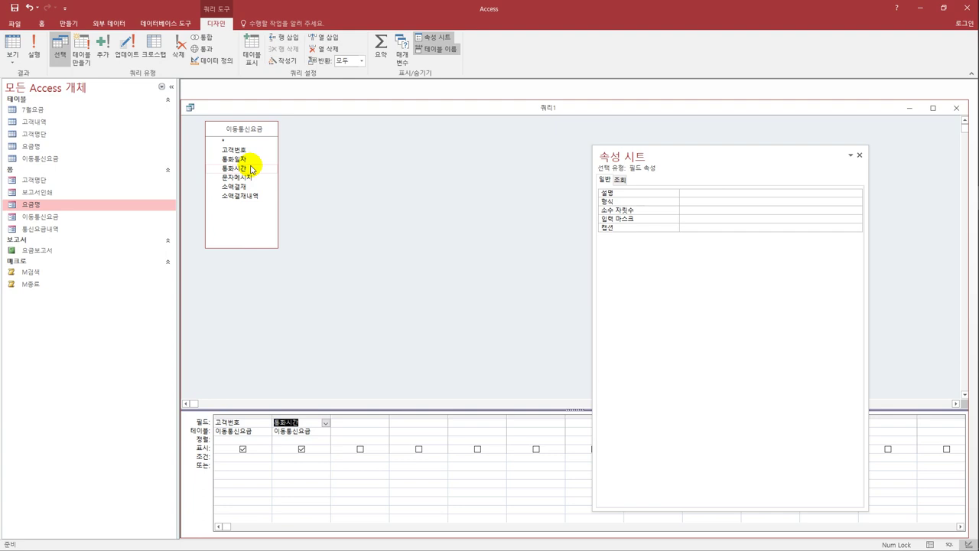
{"action": "double_click", "coordinate": [249, 178]}
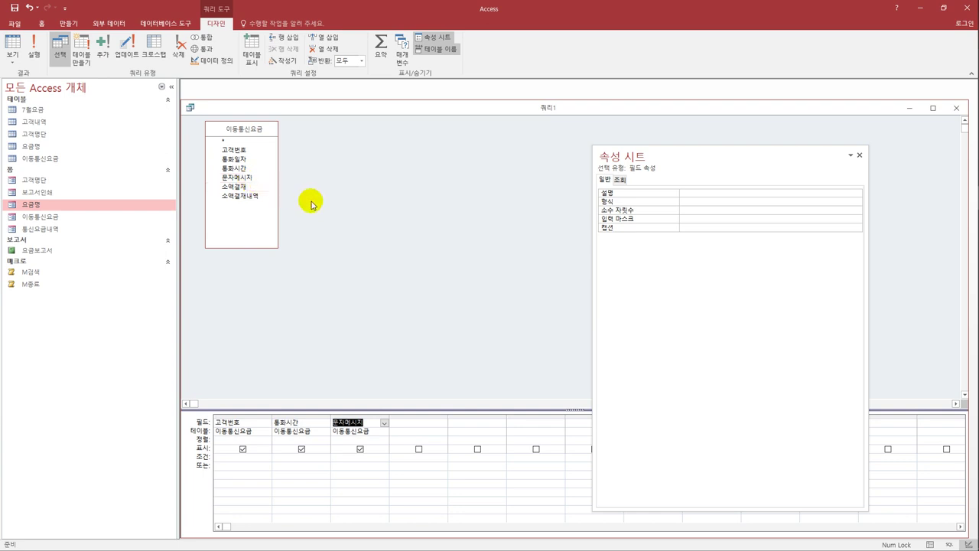
{"action": "left_click", "coordinate": [378, 58]}
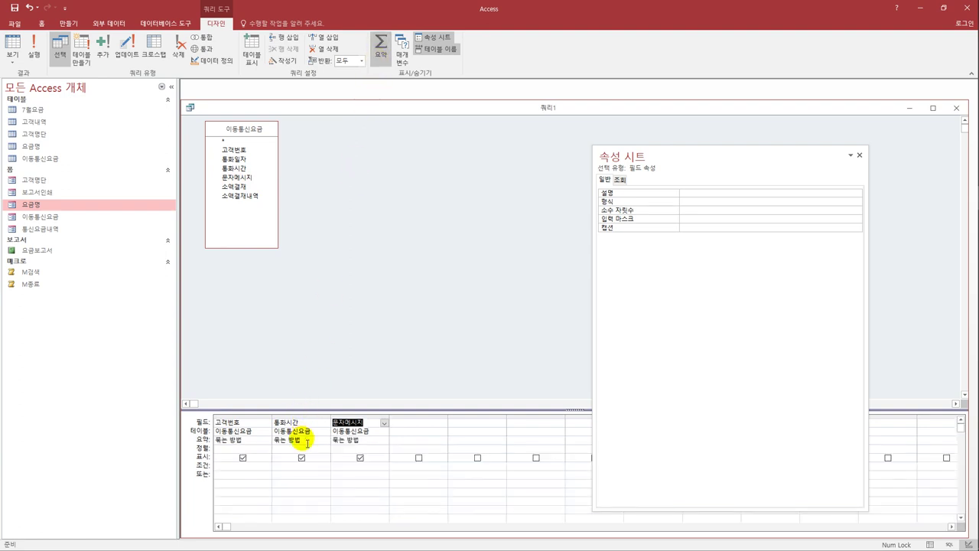
Set the 요약 option to 합계 for both the 통화시간 and 문자메시지 fields
{"action": "left_click", "coordinate": [314, 439]}
{"action": "left_click", "coordinate": [326, 441]}
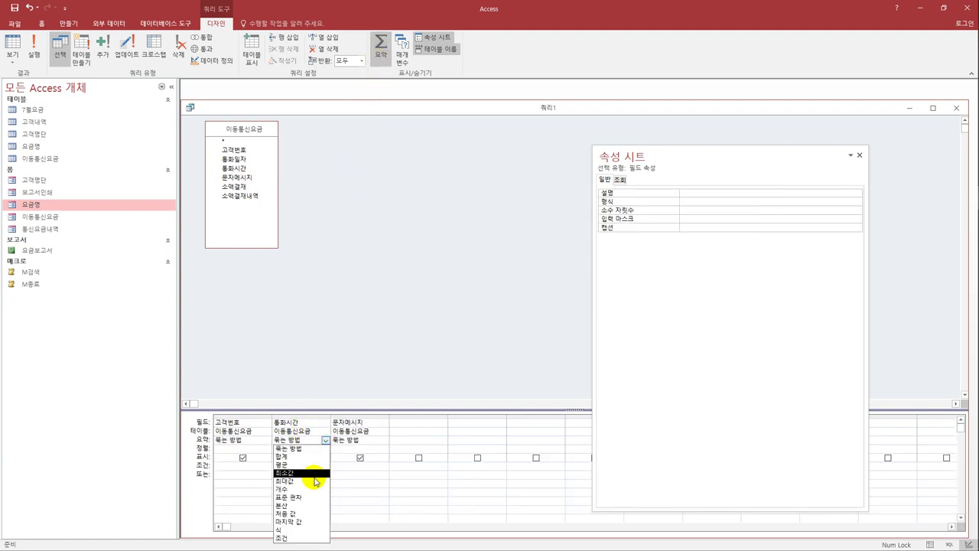
{"action": "left_click", "coordinate": [309, 457]}
{"action": "left_click", "coordinate": [371, 442]}
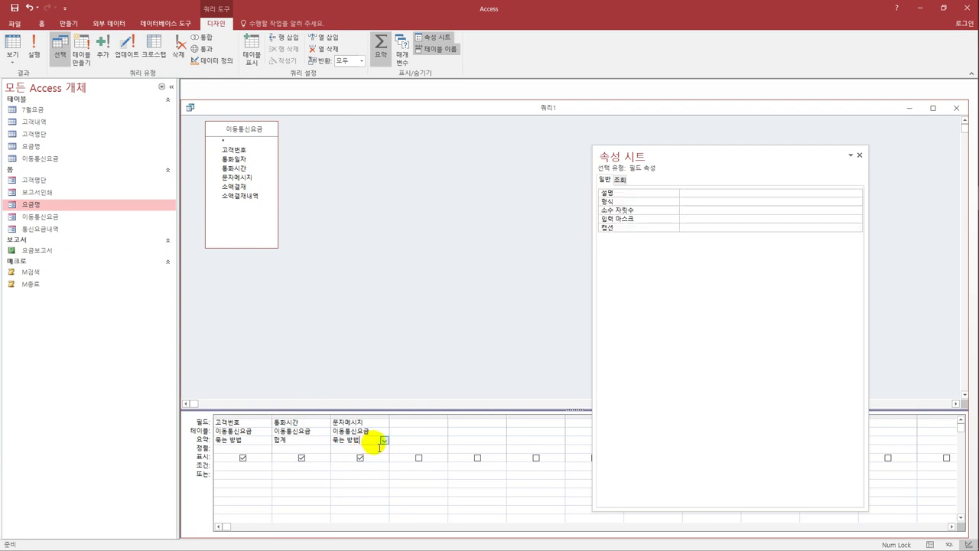
{"action": "left_click", "coordinate": [384, 441]}
{"action": "left_click", "coordinate": [360, 457]}
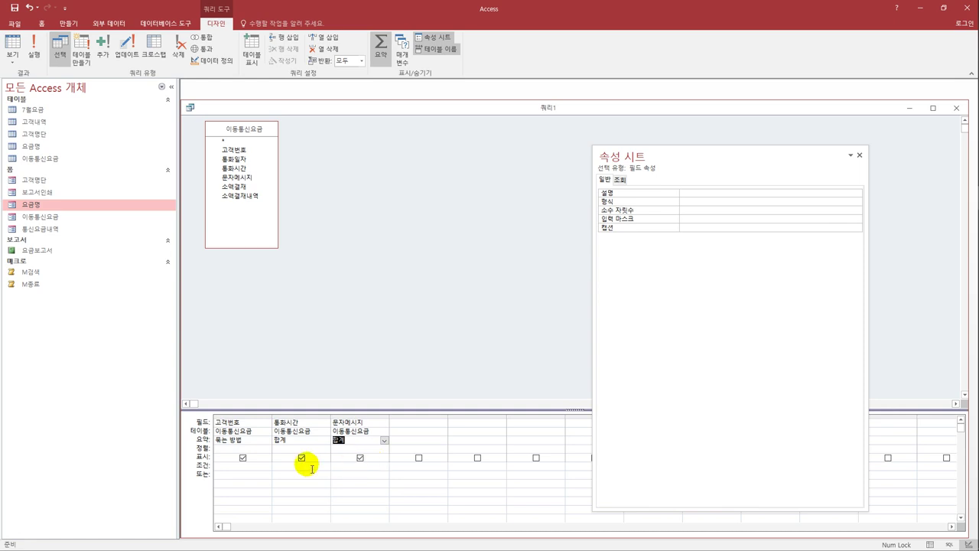
Sort the query by the 고객번호 field in ascending order (오름차순)
{"action": "left_click", "coordinate": [267, 450]}
{"action": "left_click", "coordinate": [267, 450]}
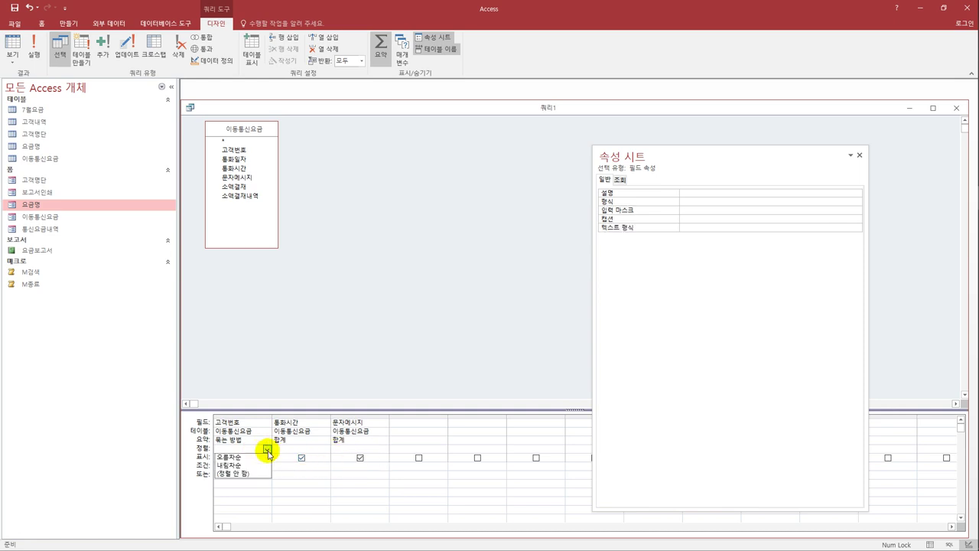
{"action": "left_click", "coordinate": [263, 457]}
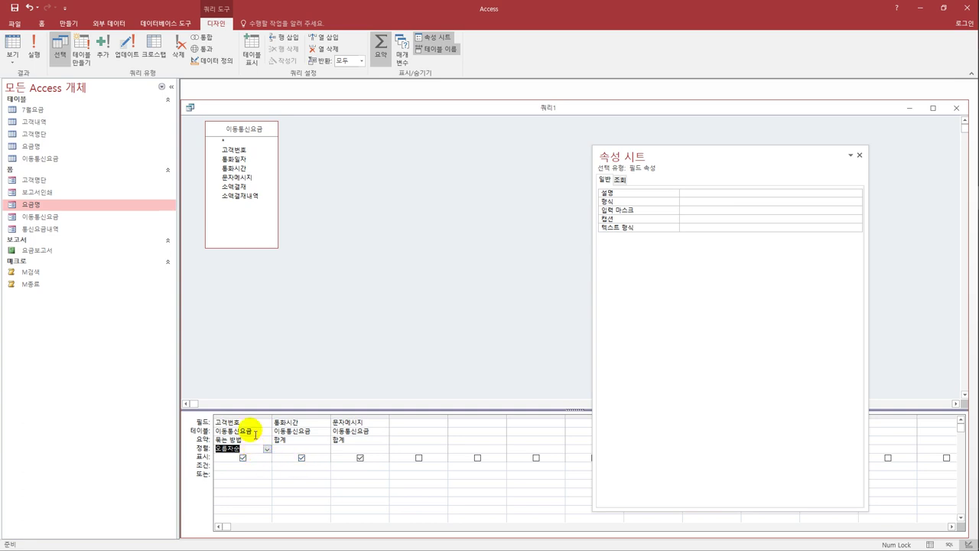
{"action": "left_click", "coordinate": [289, 335]}
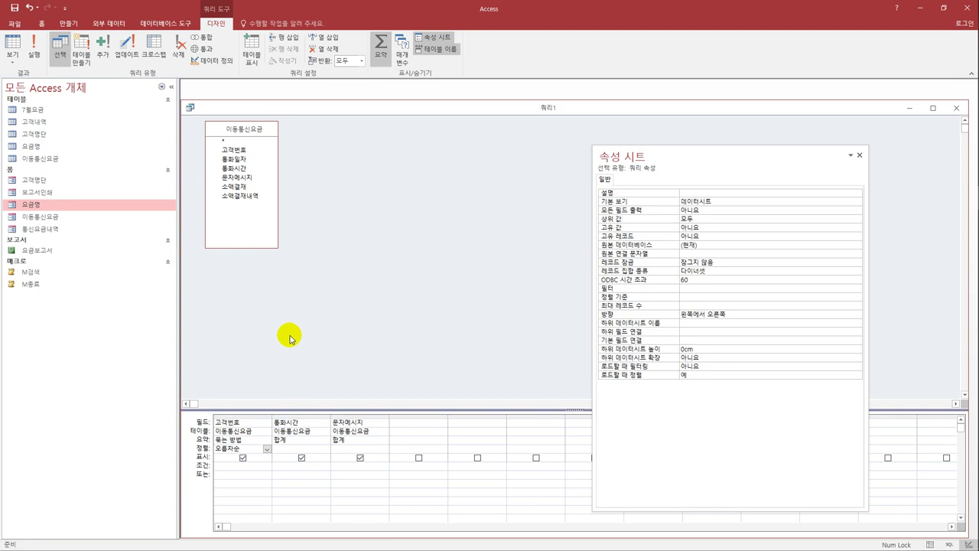
Preview the query's datasheet with the two total columns widened to fit their headings, and return to design view
{"action": "left_click", "coordinate": [18, 46]}
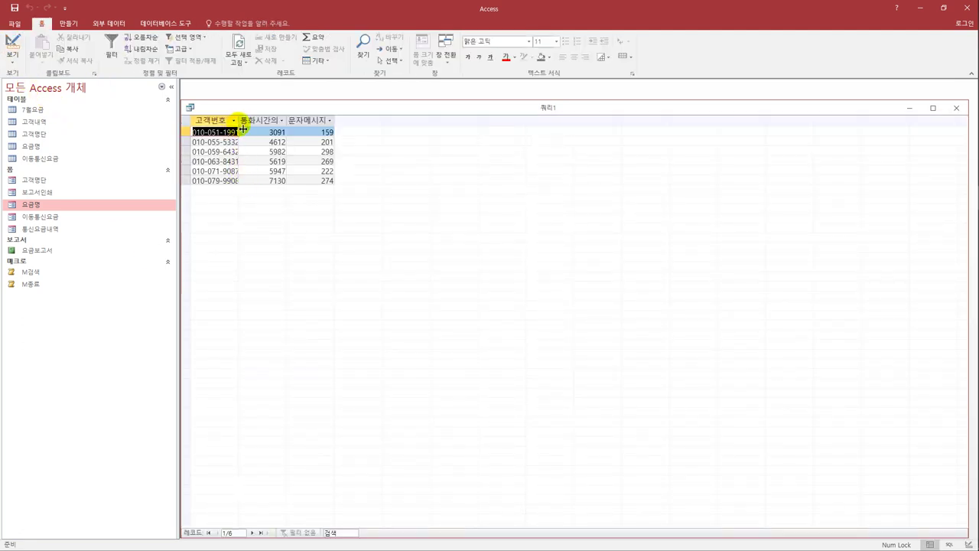
{"action": "double_click", "coordinate": [293, 126]}
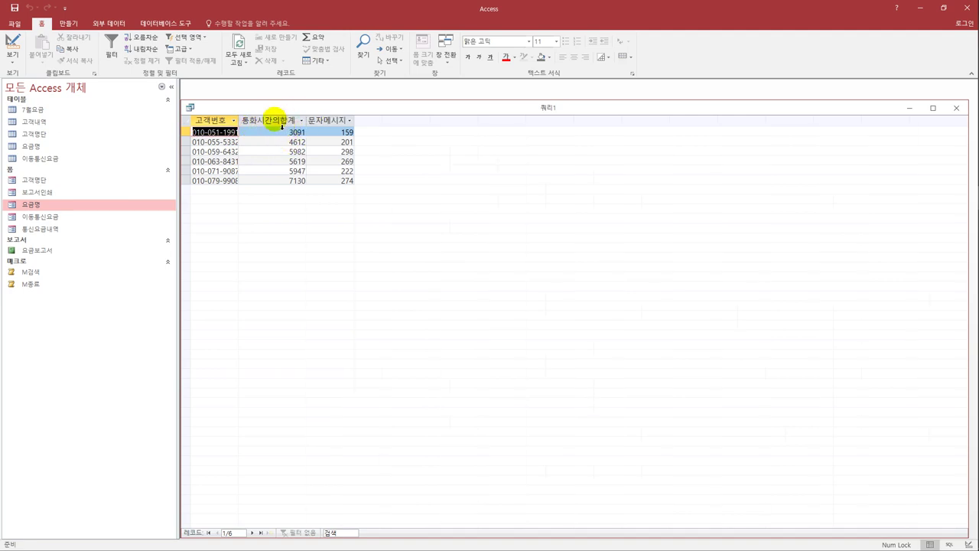
{"action": "double_click", "coordinate": [354, 124]}
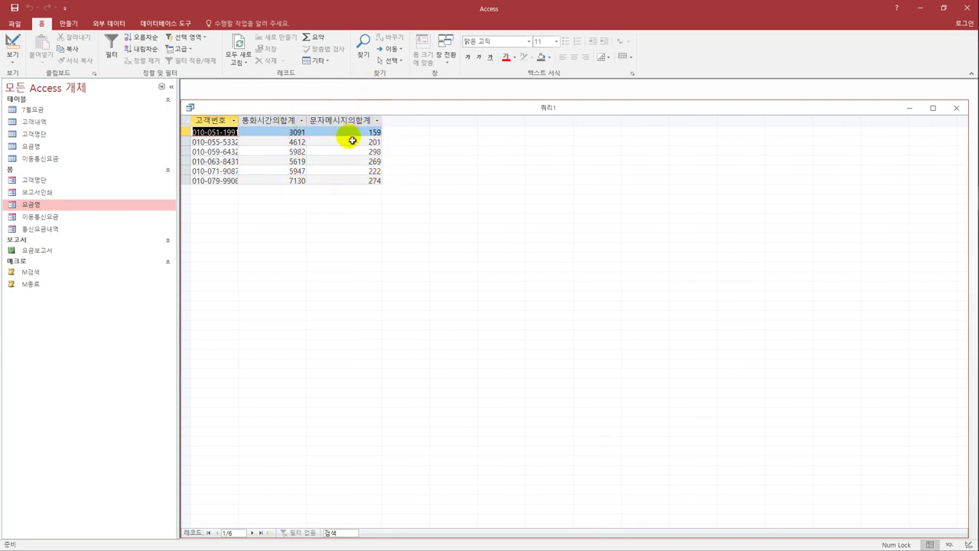
{"action": "left_click", "coordinate": [15, 58]}
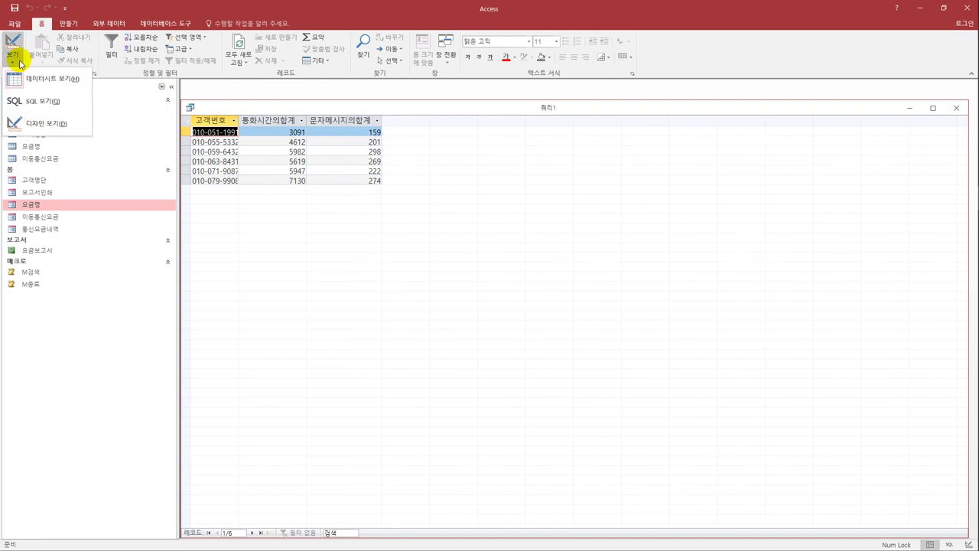
{"action": "left_click", "coordinate": [45, 123]}
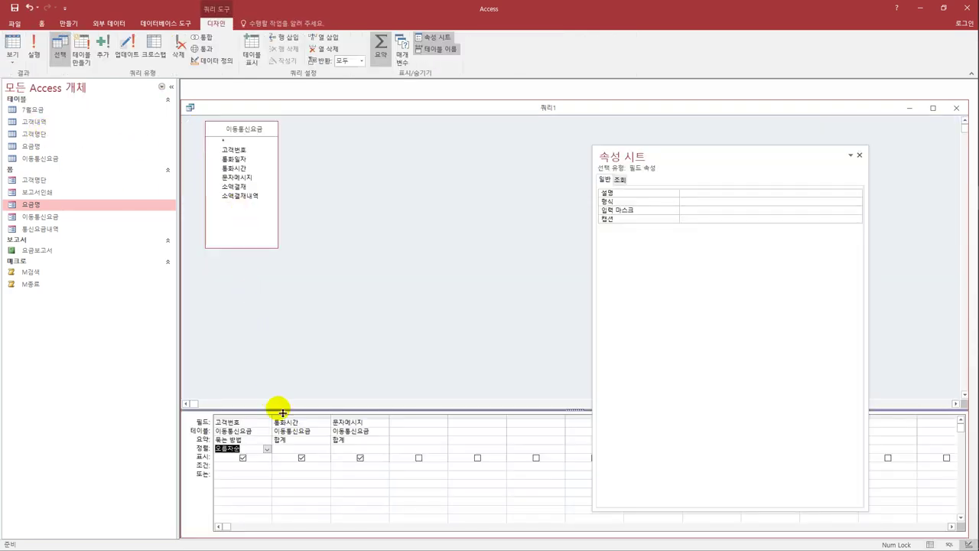
Add the column aliases 통화시간: and 문자메시지: before the matching field names in the query grid
{"action": "left_click", "coordinate": [285, 422]}
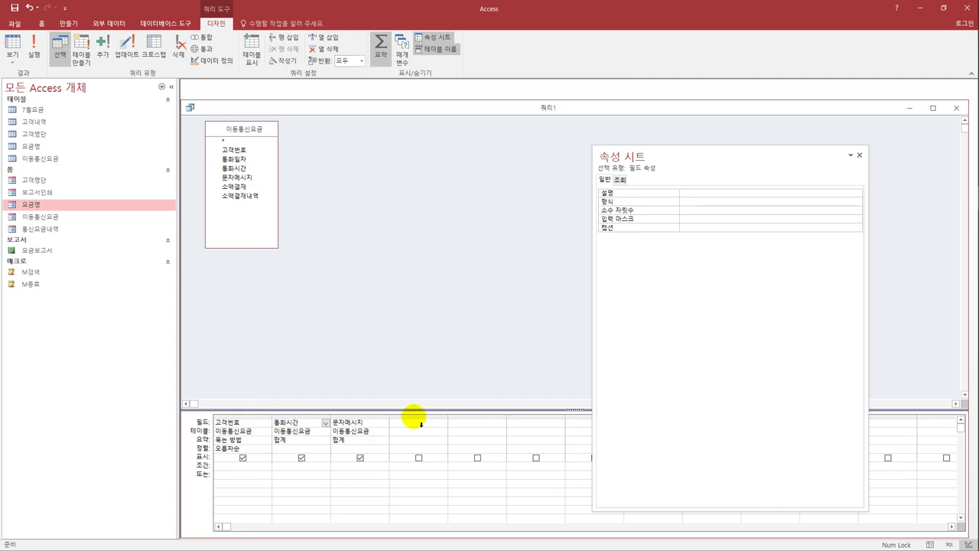
{"action": "type", "text": "통화시간:통화시간"}
{"action": "key", "text": "Tab"}
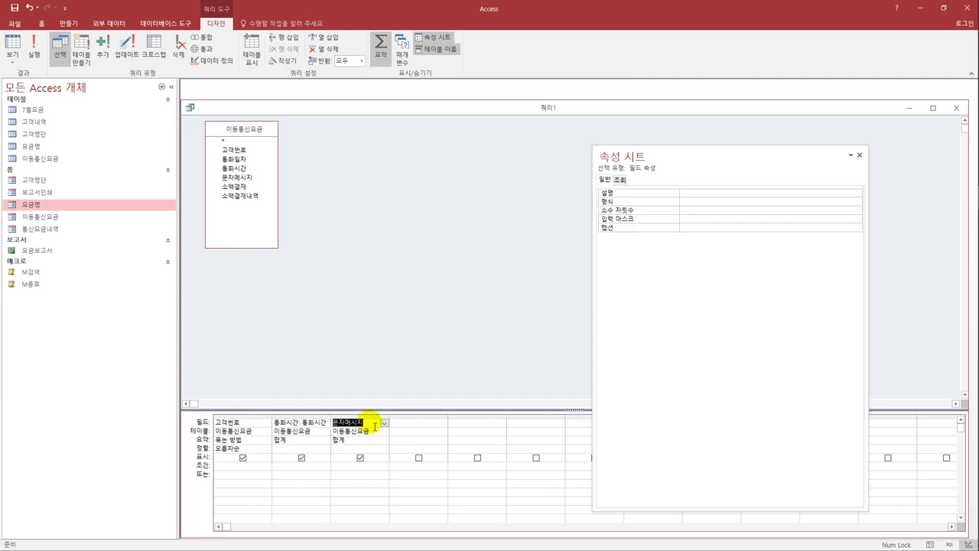
{"action": "left_click", "coordinate": [334, 423]}
{"action": "type", "text": "ㅁ"}
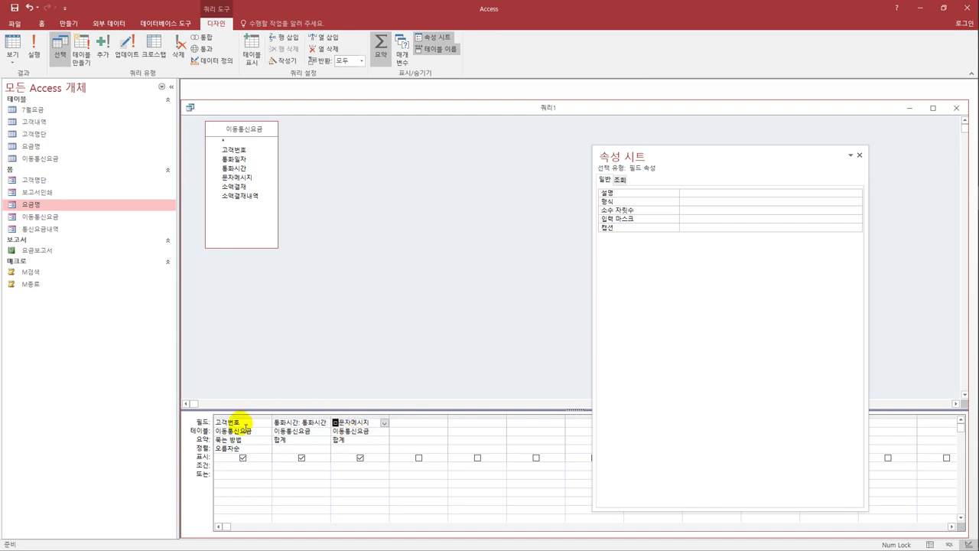
{"action": "type", "text": "자메시지"}
{"action": "type", "text": ":"}
{"action": "key", "text": "Tab"}
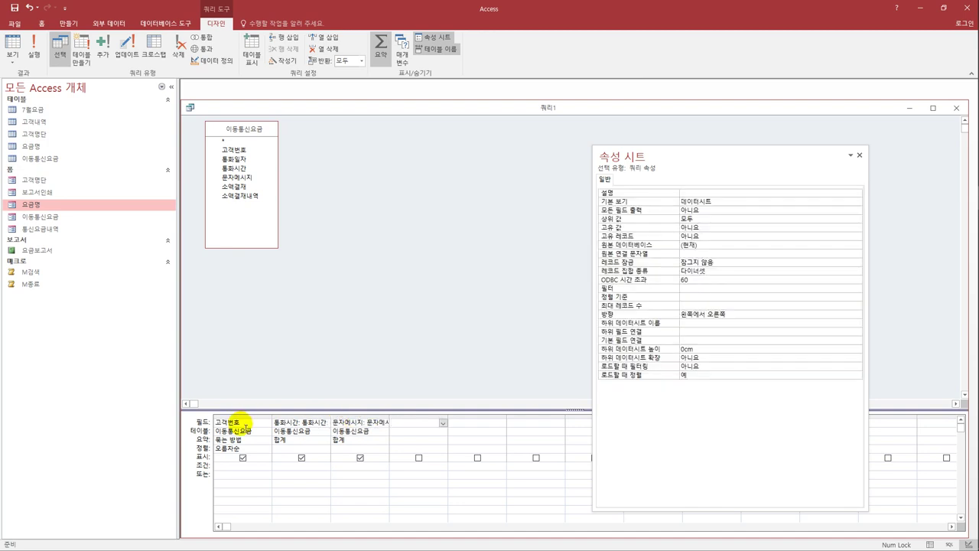
Set the 형식 property to #,###초 for the 통화시간 field and #건 for the 문자메시지 field
{"action": "left_click", "coordinate": [298, 440]}
{"action": "left_click", "coordinate": [689, 202]}
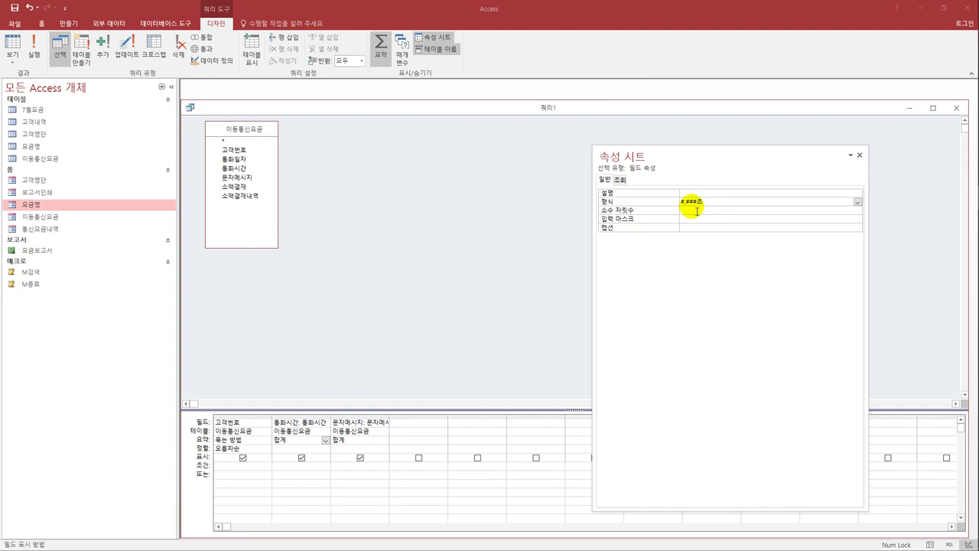
{"action": "left_click", "coordinate": [337, 423]}
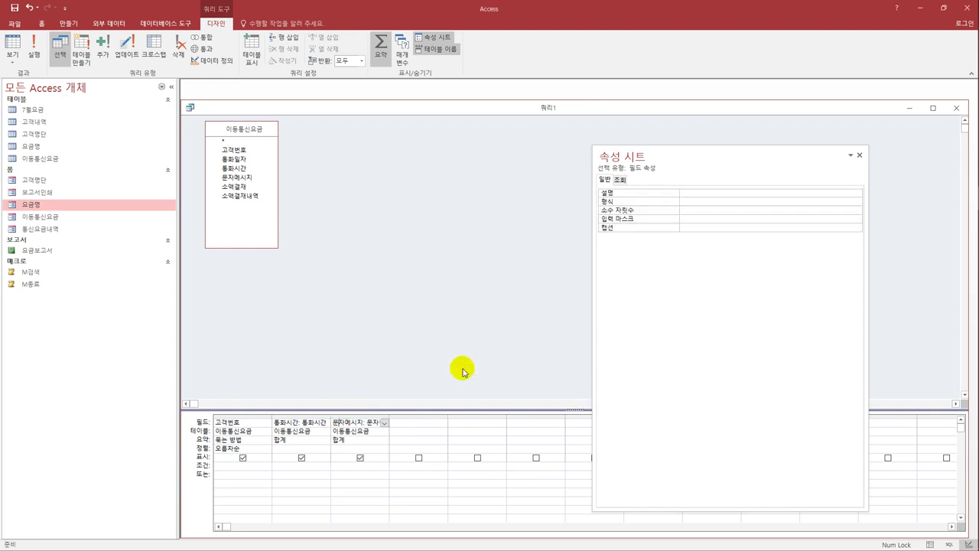
{"action": "left_click", "coordinate": [693, 205]}
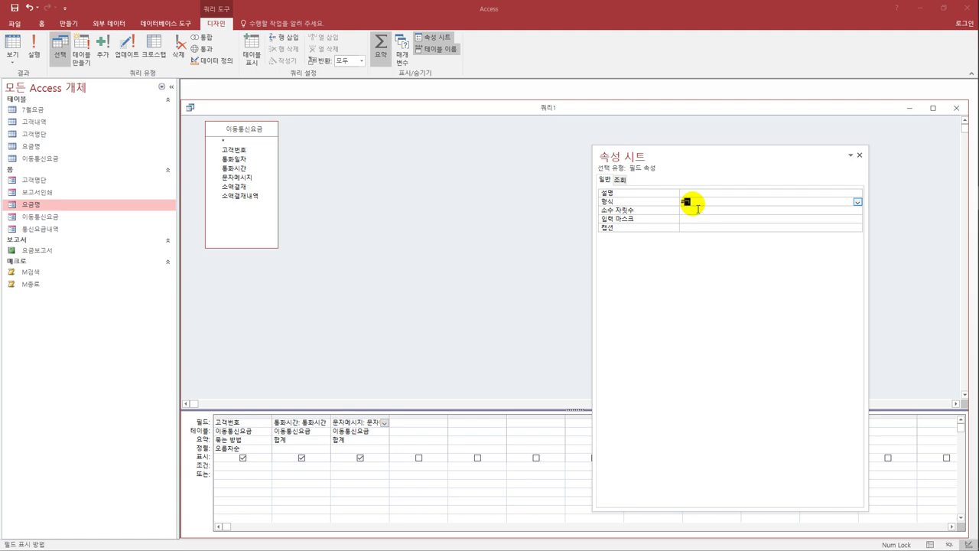
{"action": "type", "text": "#건"}
{"action": "key", "text": "Return"}
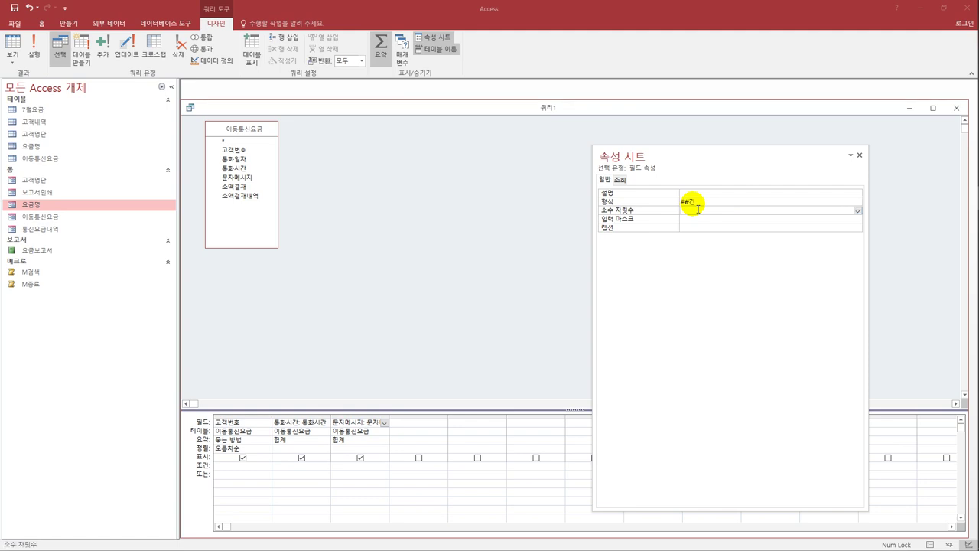
Check the formatted results in datasheet view and widen the 고객번호 column to fit its contents
{"action": "left_click", "coordinate": [420, 285]}
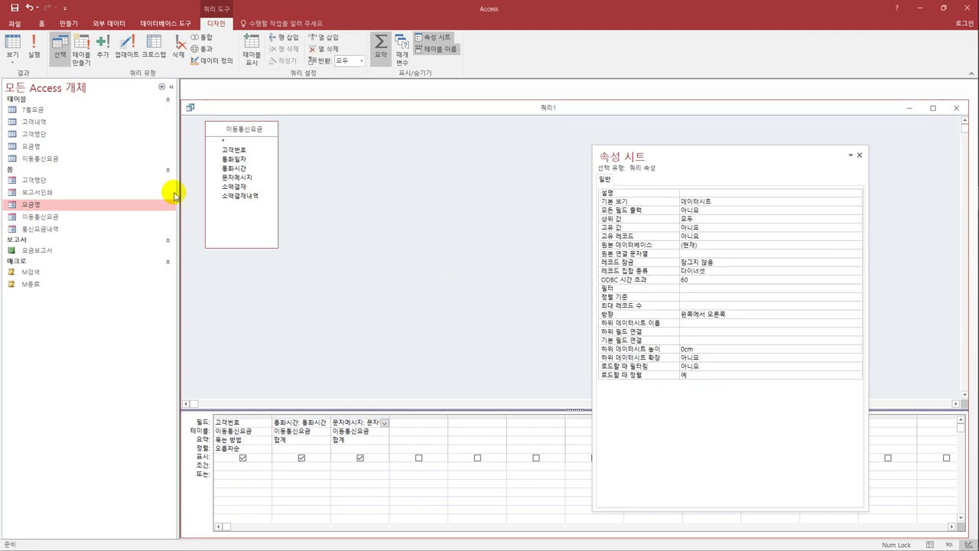
{"action": "left_click", "coordinate": [15, 45]}
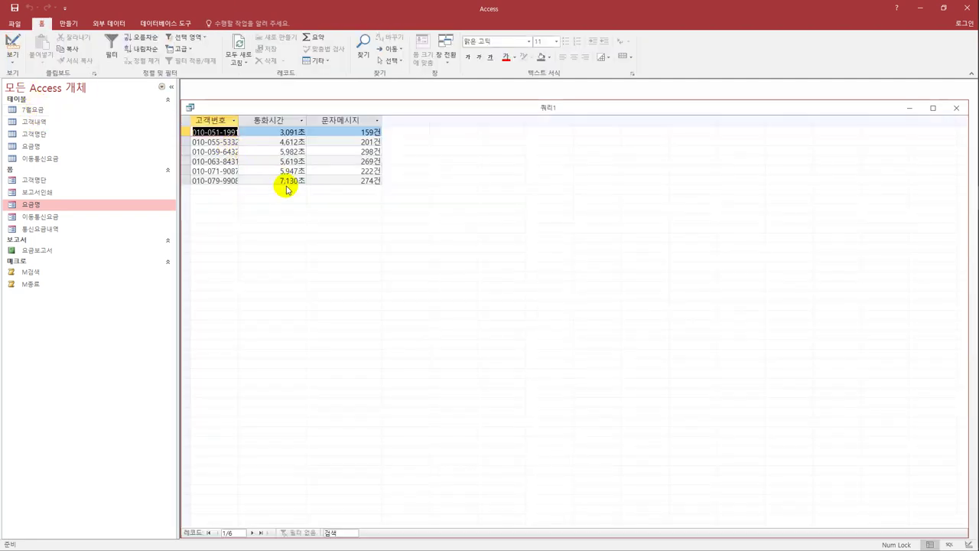
{"action": "double_click", "coordinate": [238, 120]}
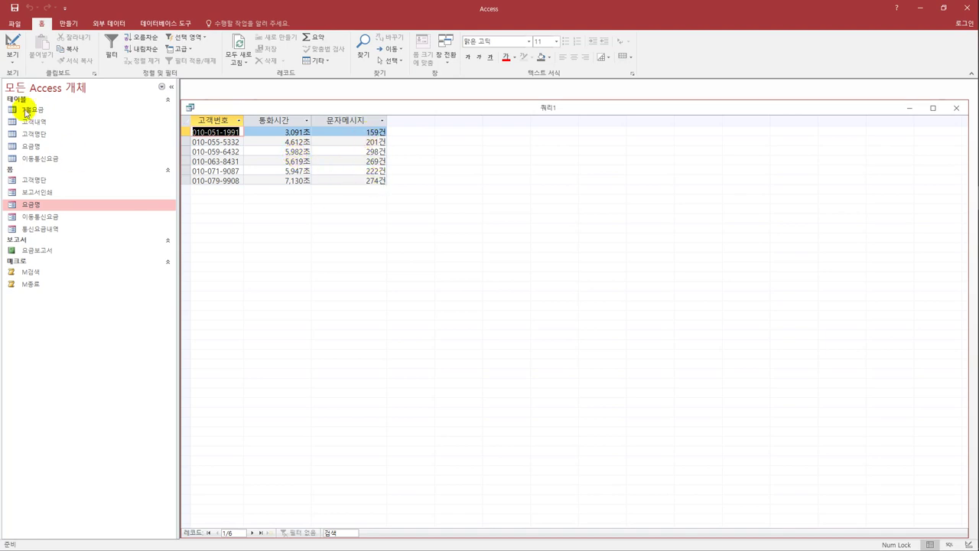
Save the query as 고객번호별통화시간 and close it
{"action": "left_click", "coordinate": [14, 8]}
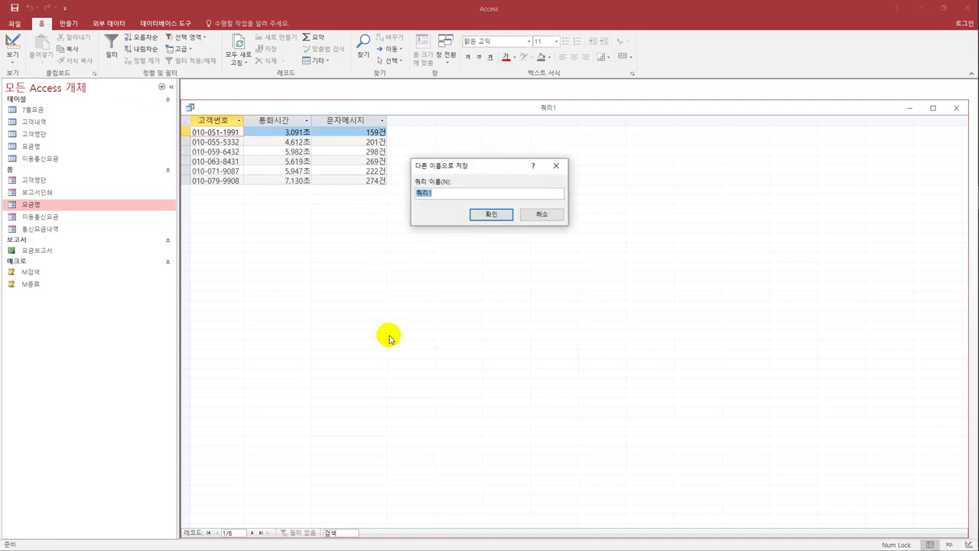
{"action": "type", "text": "고객번호"}
{"action": "type", "text": "별통"}
{"action": "type", "text": "화시가"}
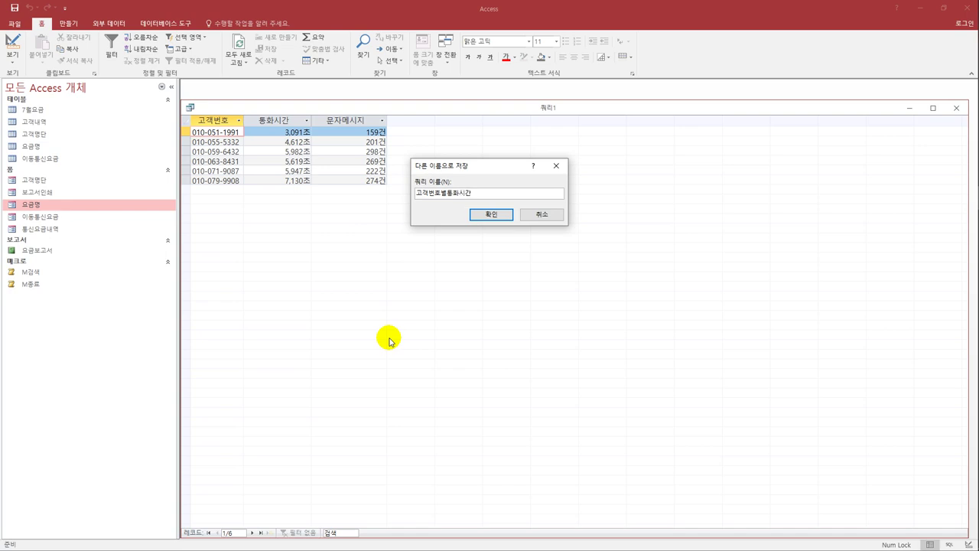
{"action": "left_click", "coordinate": [488, 215]}
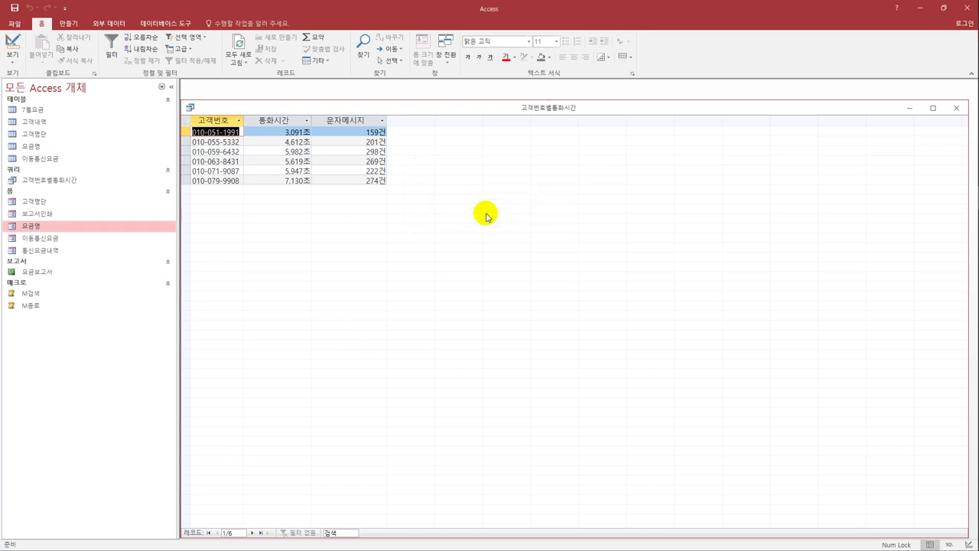
{"action": "left_click", "coordinate": [956, 108]}
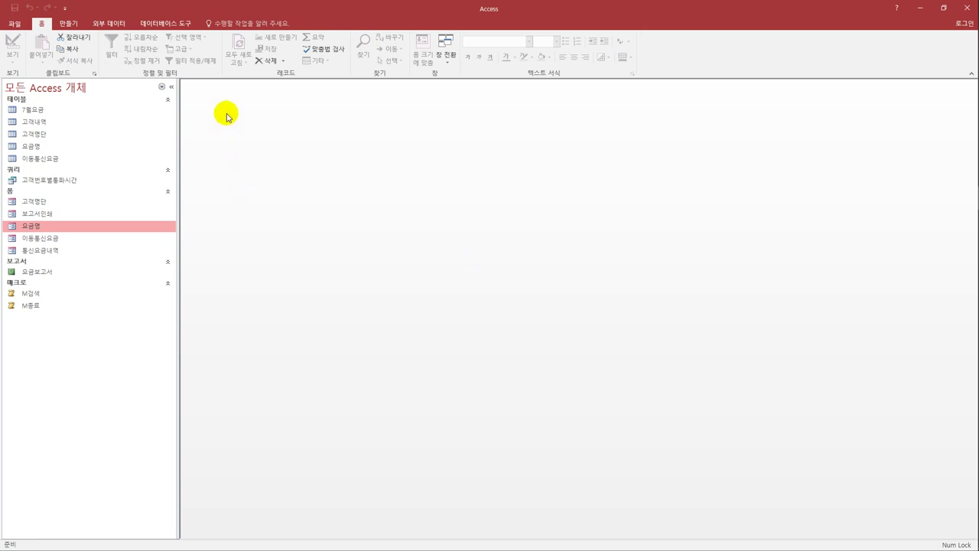
Create a new query in design view with the 고객명단 and 이동통신요금 tables and enlarge their field lists to show all fields
{"action": "left_click", "coordinate": [68, 23]}
{"action": "left_click", "coordinate": [160, 61]}
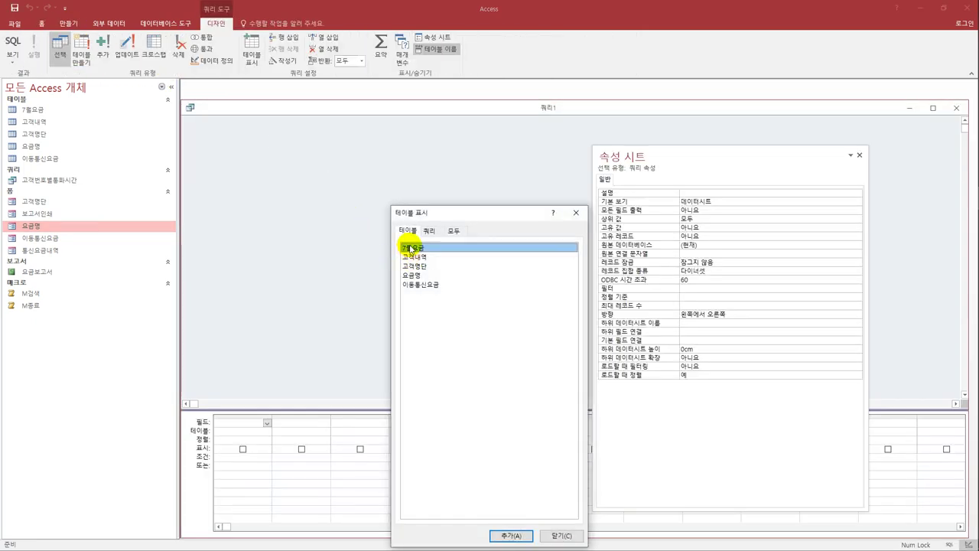
{"action": "double_click", "coordinate": [426, 268]}
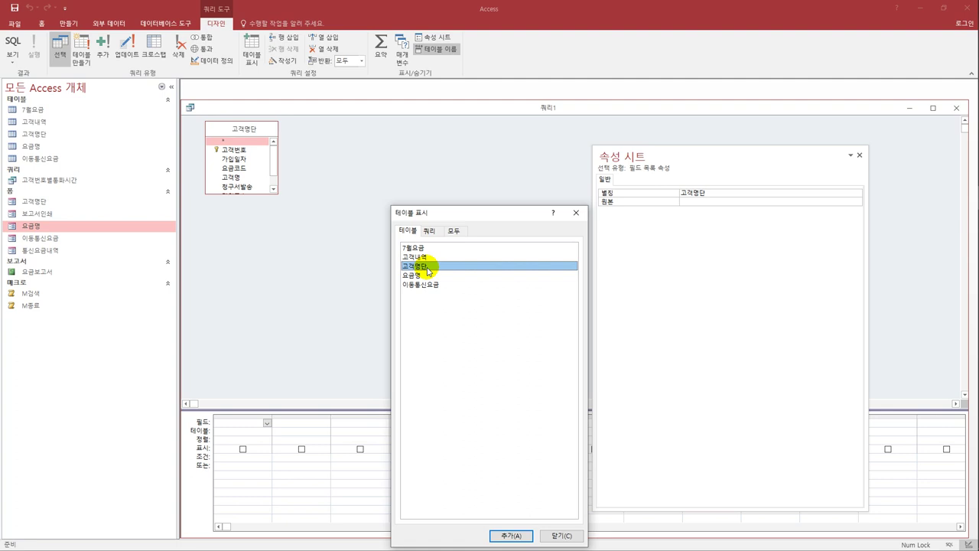
{"action": "left_click", "coordinate": [429, 287]}
{"action": "double_click", "coordinate": [428, 288]}
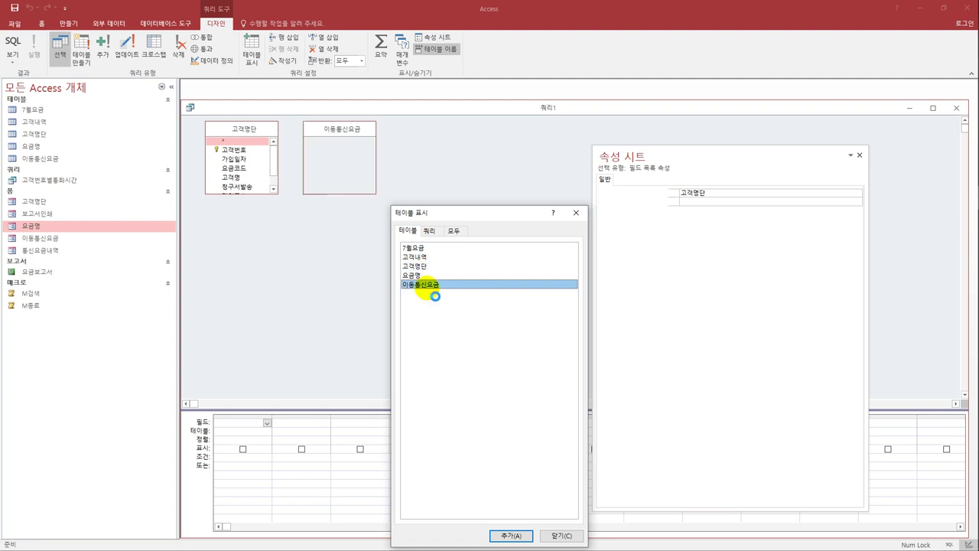
{"action": "left_click", "coordinate": [575, 213]}
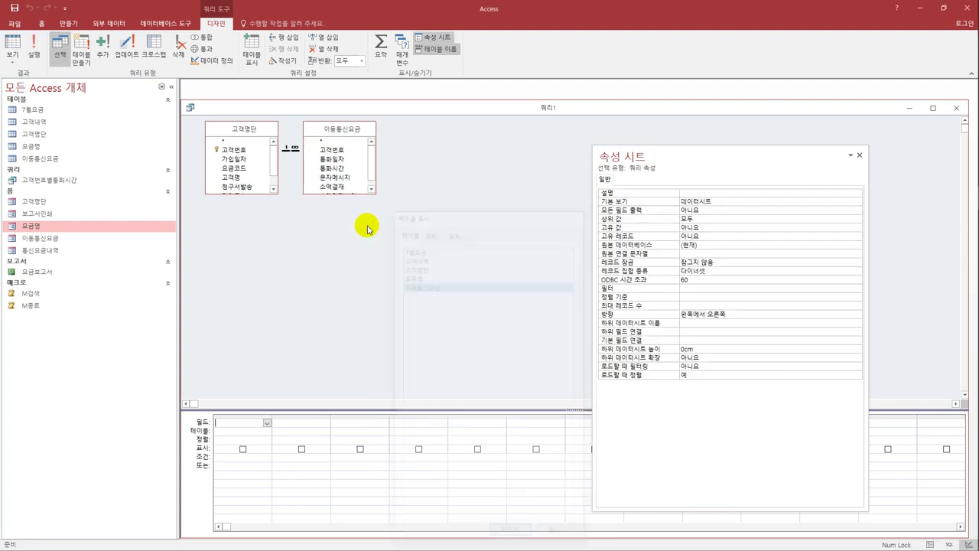
{"action": "left_click_drag", "start_coordinate": [242, 193], "coordinate": [247, 230]}
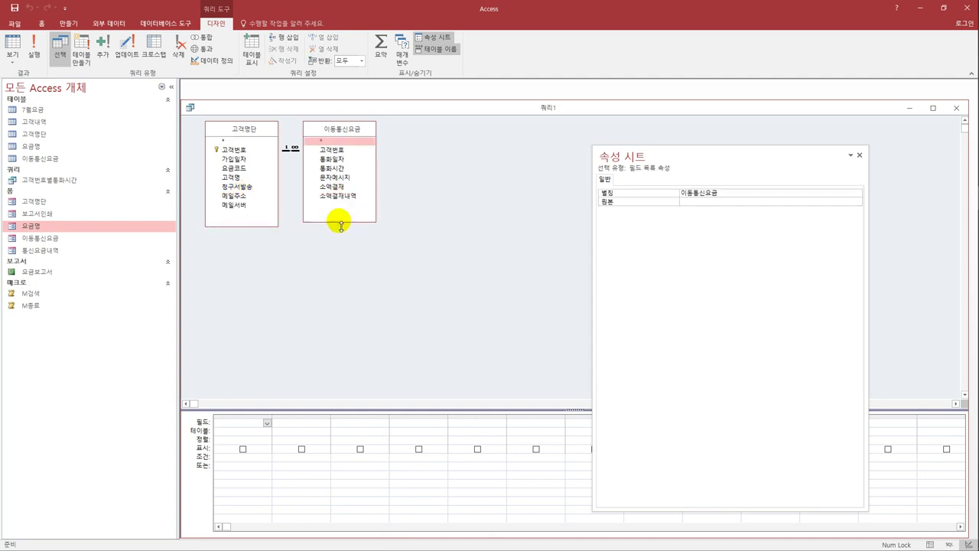
Add the 통화일자, 문자메시지, 고객명 and a second 문자메시지 field to the query grid in that order
{"action": "double_click", "coordinate": [332, 159]}
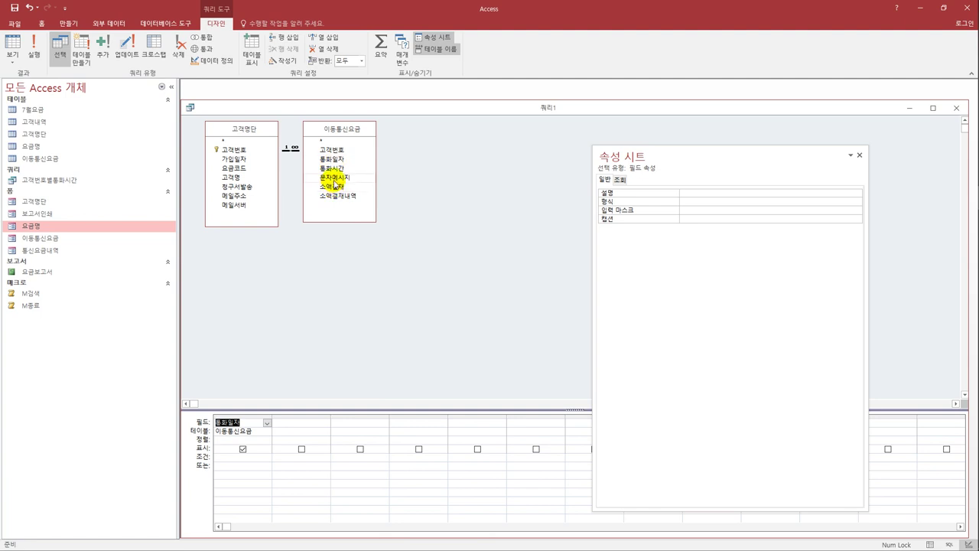
{"action": "double_click", "coordinate": [335, 178]}
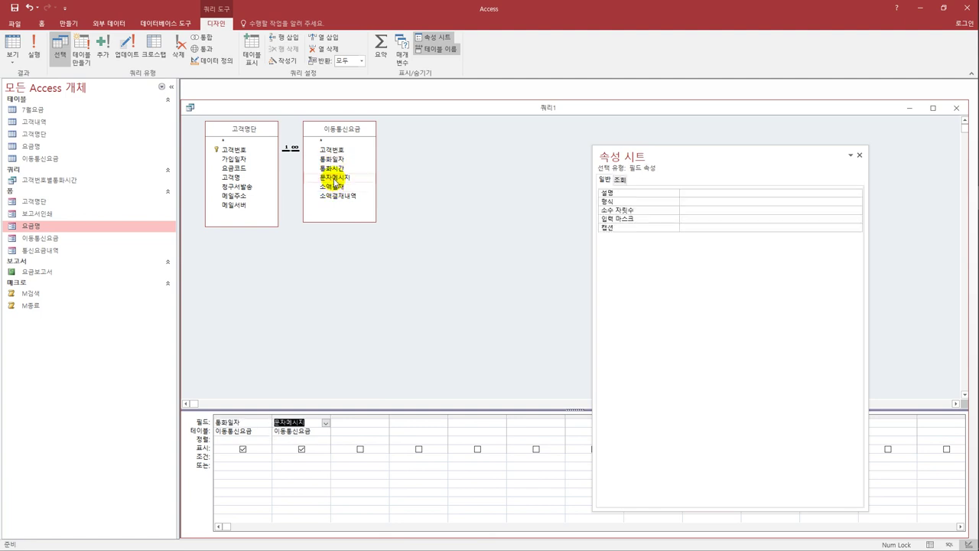
{"action": "double_click", "coordinate": [232, 178]}
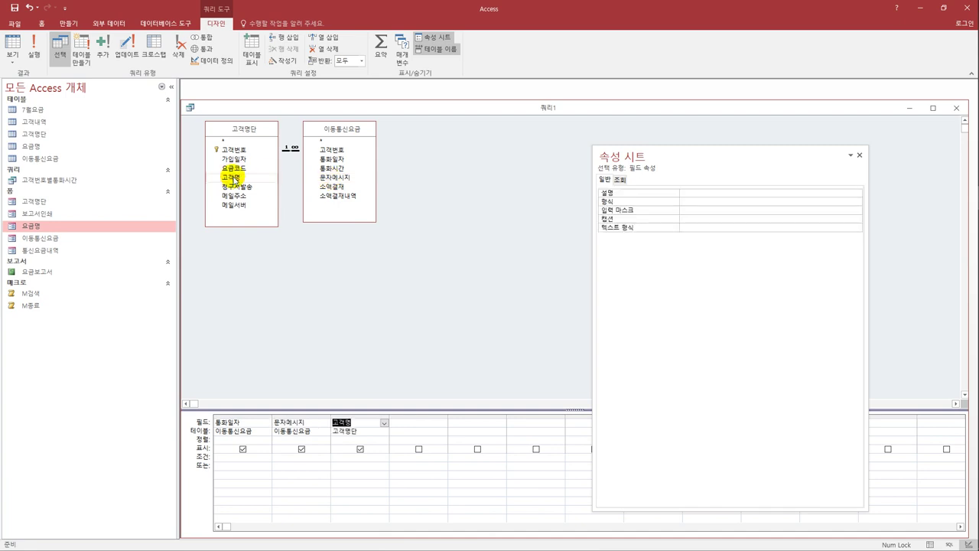
{"action": "double_click", "coordinate": [347, 179]}
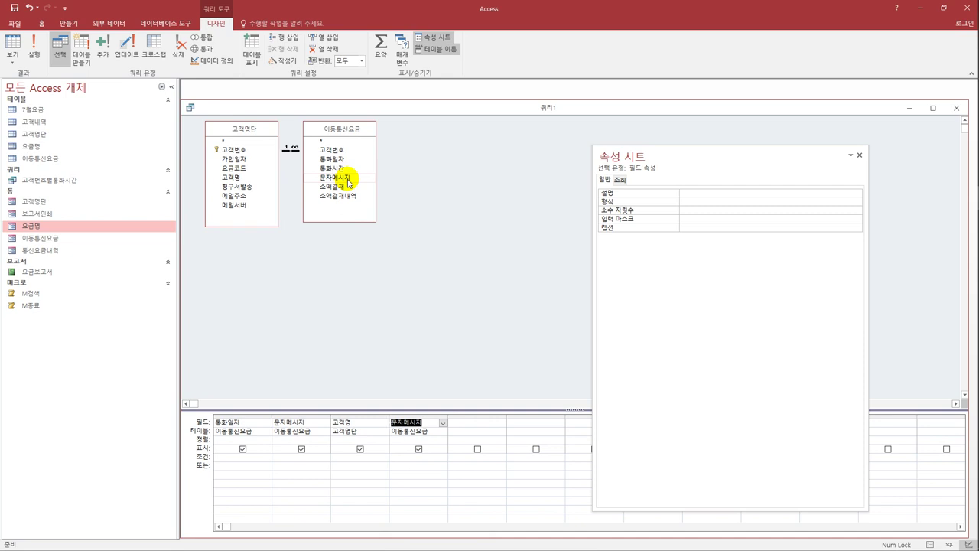
Turn the query into a crosstab with 통화일자 as row heading and the first 문자메시지 as a row heading summarised by 합계
{"action": "left_click", "coordinate": [156, 55]}
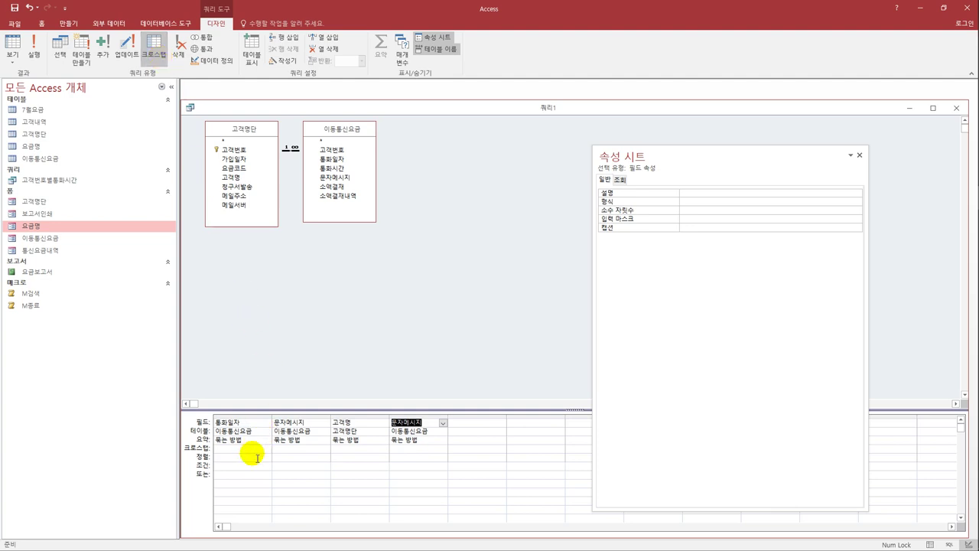
{"action": "left_click", "coordinate": [253, 448]}
{"action": "left_click", "coordinate": [266, 448]}
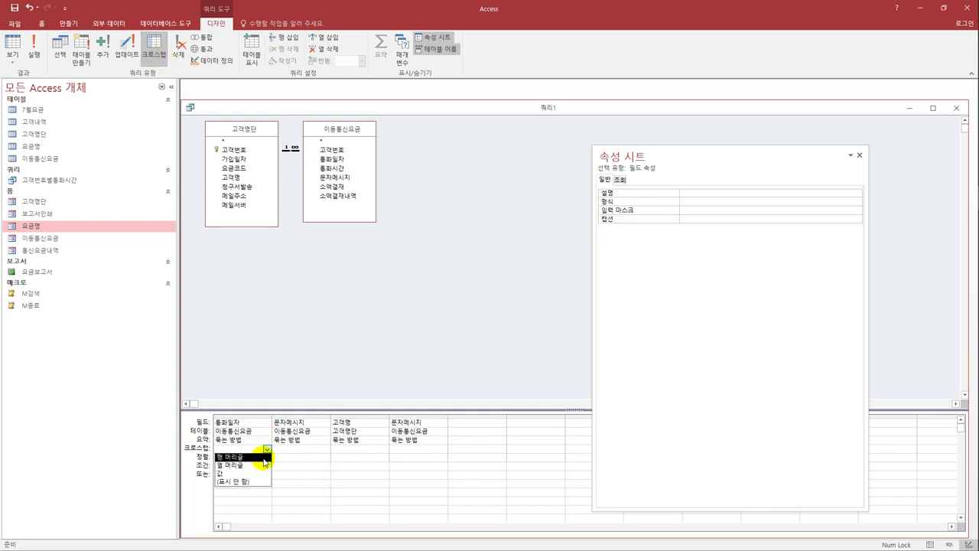
{"action": "left_click", "coordinate": [264, 458]}
{"action": "left_click", "coordinate": [301, 450]}
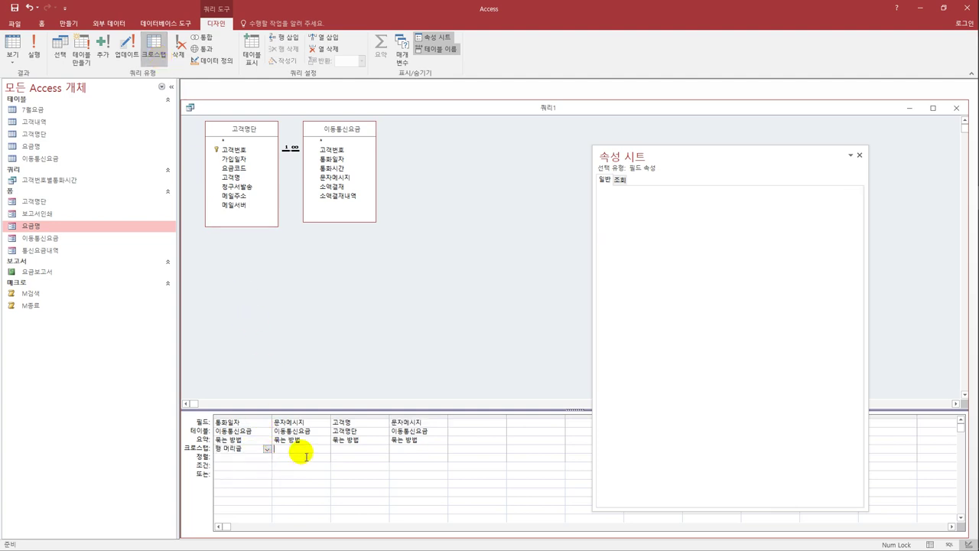
{"action": "left_click", "coordinate": [325, 449]}
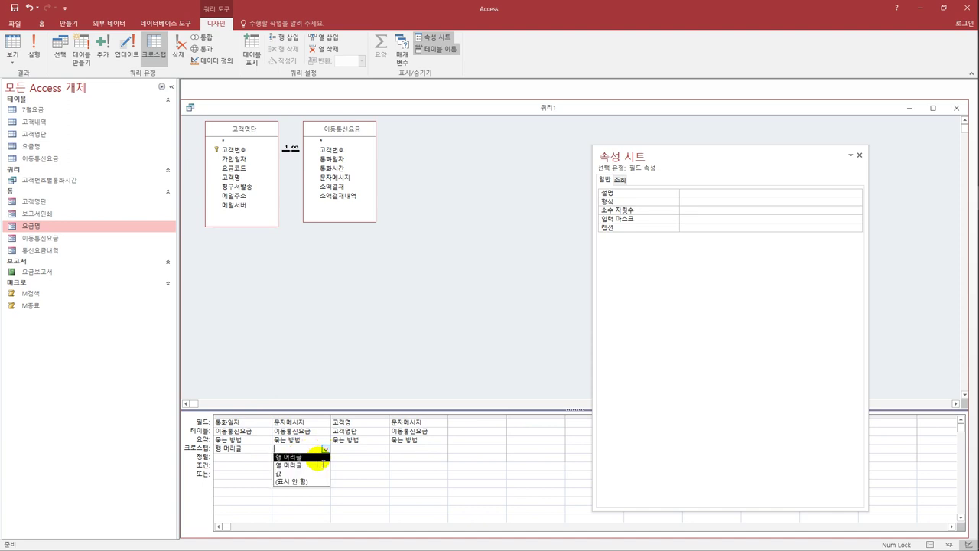
{"action": "left_click", "coordinate": [319, 458]}
{"action": "left_click", "coordinate": [325, 441]}
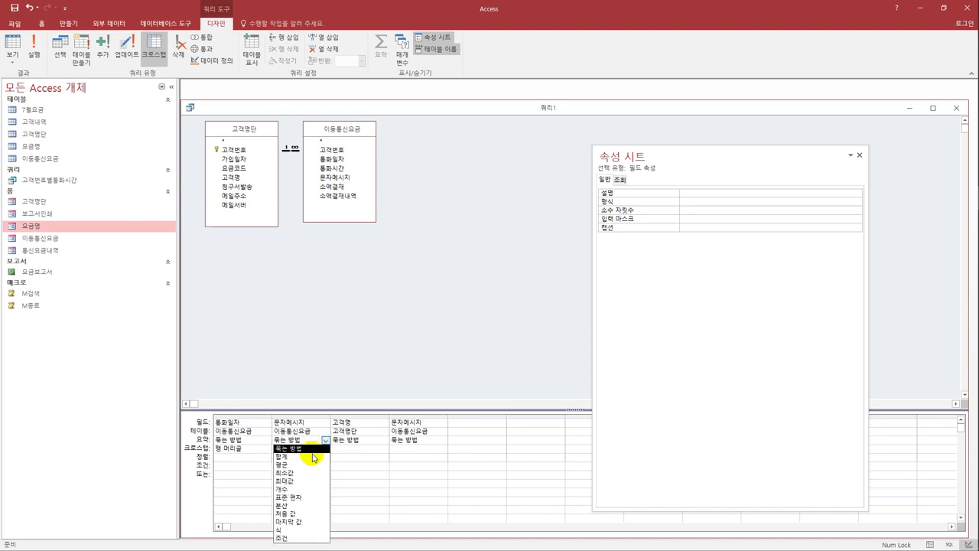
{"action": "left_click", "coordinate": [311, 457]}
Make 고객명 the column heading and the second 문자메시지 the crosstab value, summarised by 합계
{"action": "left_click", "coordinate": [353, 450]}
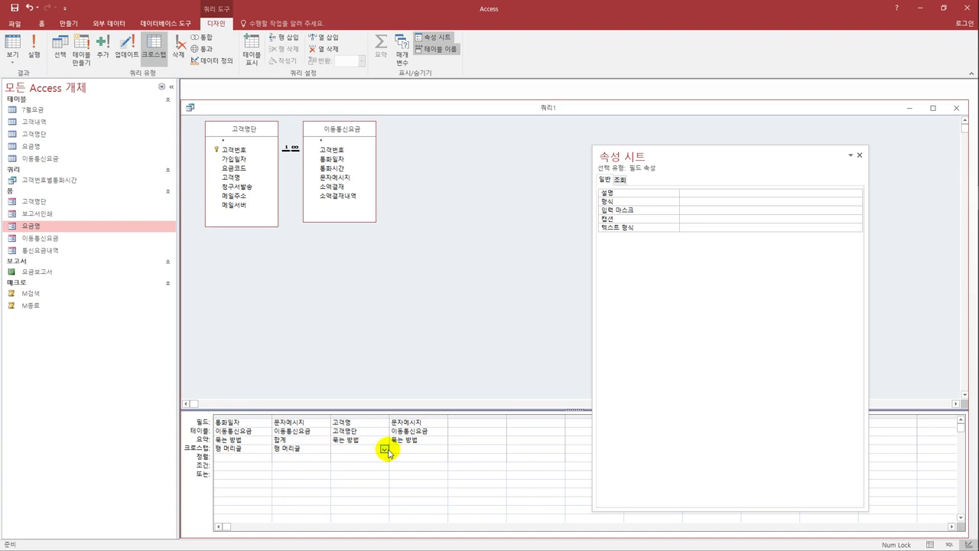
{"action": "left_click", "coordinate": [384, 449]}
{"action": "left_click", "coordinate": [374, 466]}
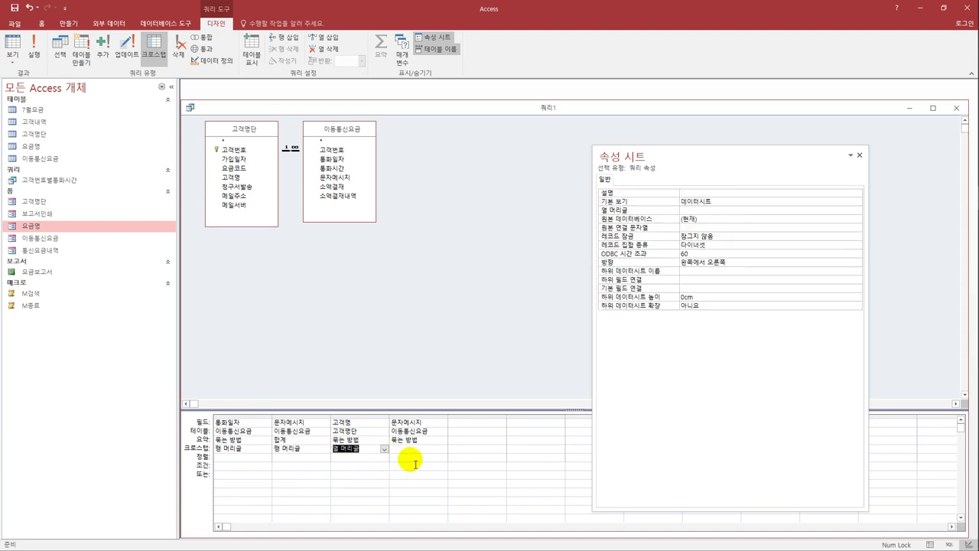
{"action": "left_click", "coordinate": [417, 449]}
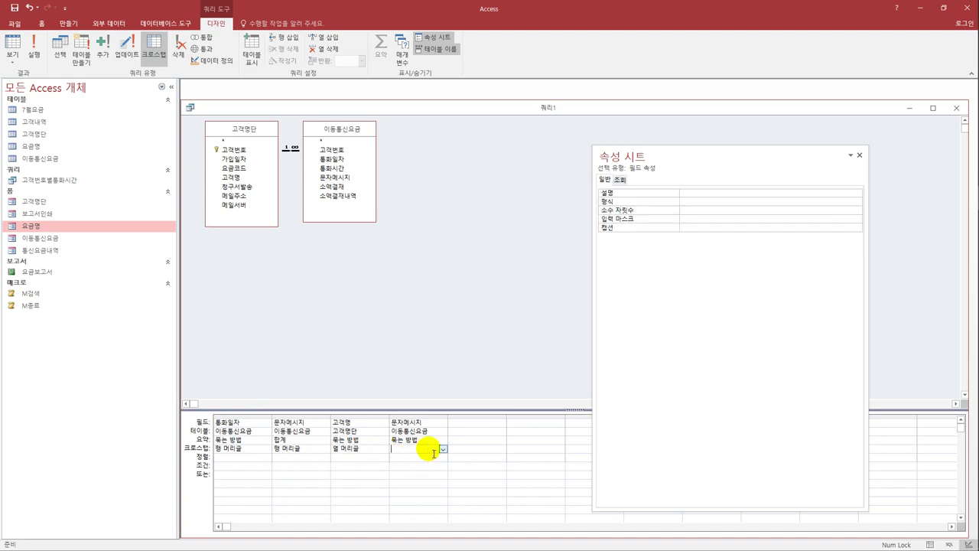
{"action": "left_click", "coordinate": [443, 449]}
{"action": "left_click", "coordinate": [430, 473]}
{"action": "left_click", "coordinate": [436, 439]}
{"action": "left_click", "coordinate": [442, 440]}
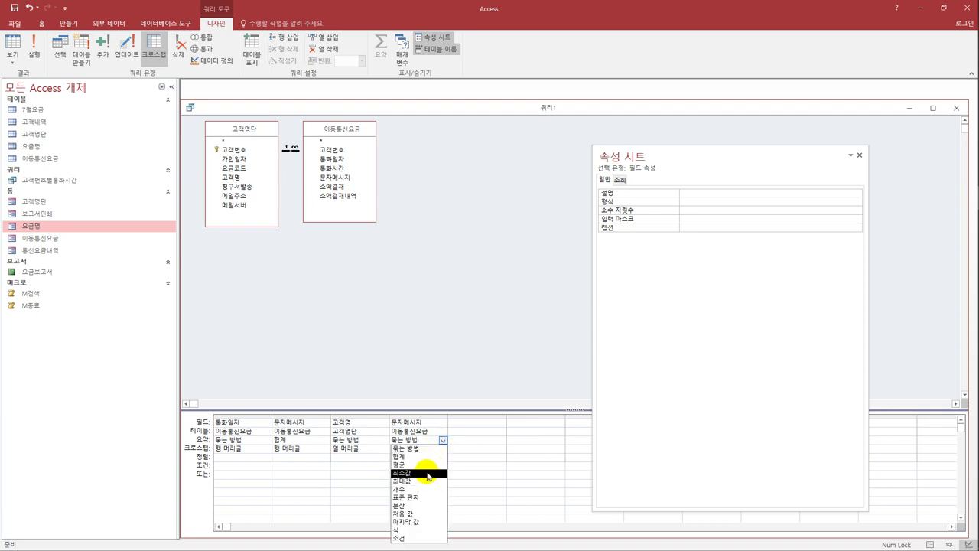
{"action": "left_click", "coordinate": [430, 457]}
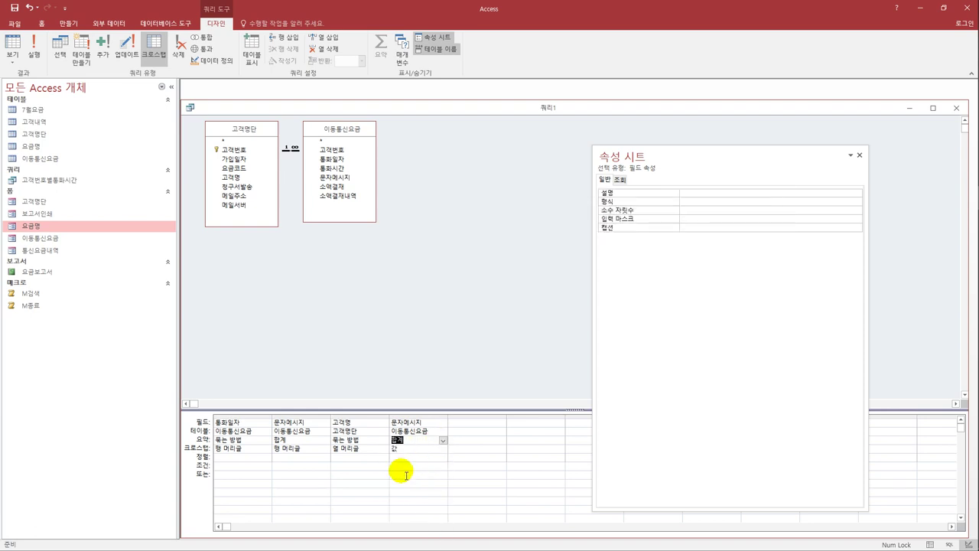
Check the crosstab results in datasheet view, widening the 문자메시지 total column to read its full heading
{"action": "left_click", "coordinate": [34, 49]}
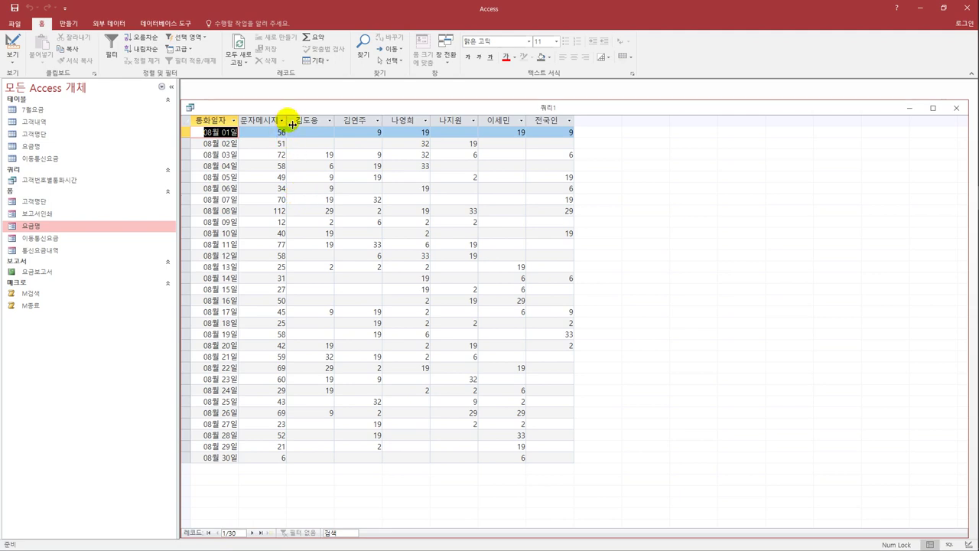
{"action": "left_click_drag", "start_coordinate": [286, 123], "coordinate": [318, 123]}
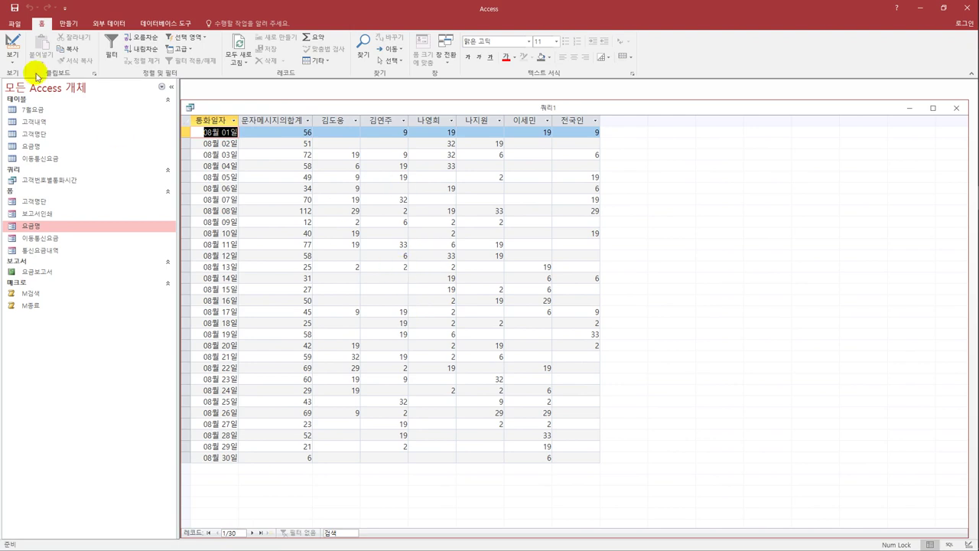
{"action": "left_click", "coordinate": [15, 42]}
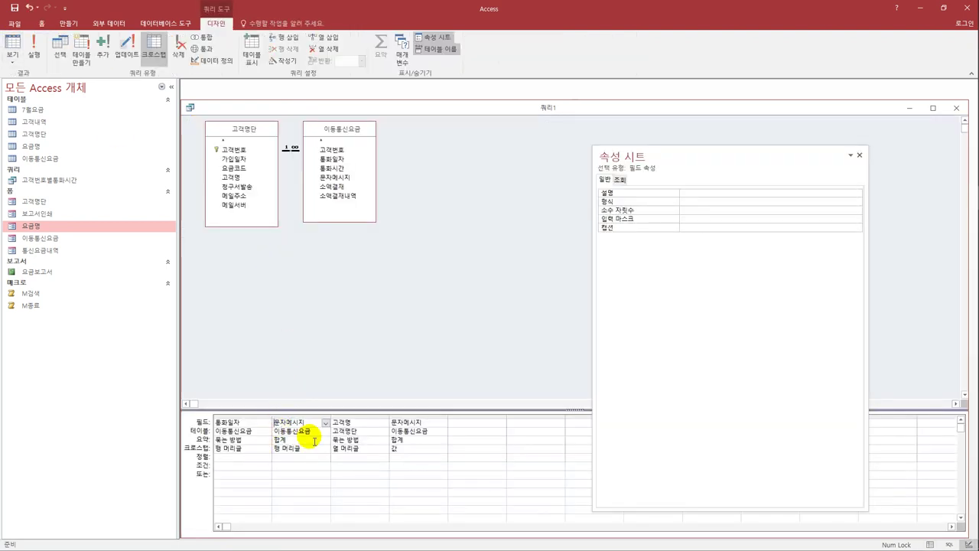
Give the first 문자메시지 field in the query grid the alias 합계 문자메시지
{"action": "type", "text": "합계:"}
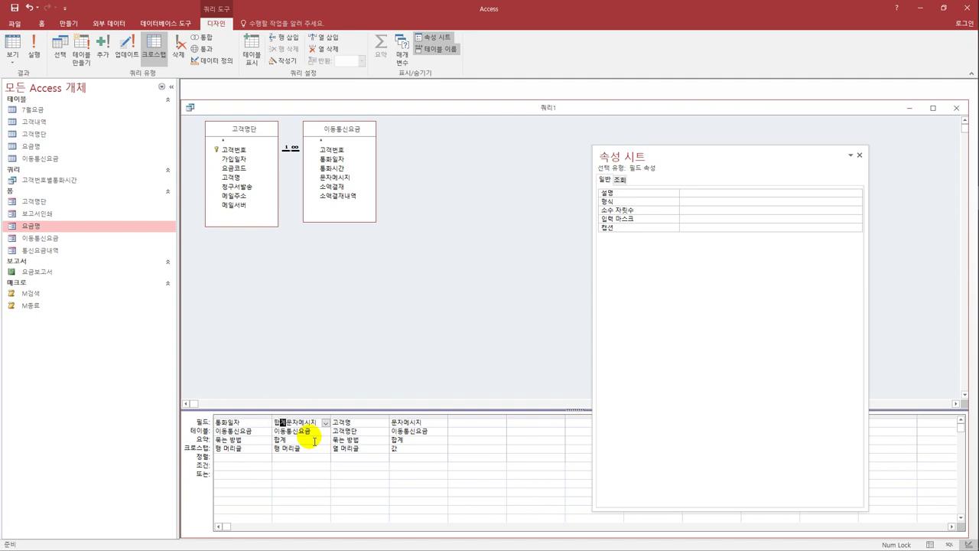
{"action": "key", "text": "Right"}
{"action": "key", "text": "Right"}
{"action": "key", "text": "Right"}
{"action": "key", "text": "Right"}
{"action": "key", "text": "Tab"}
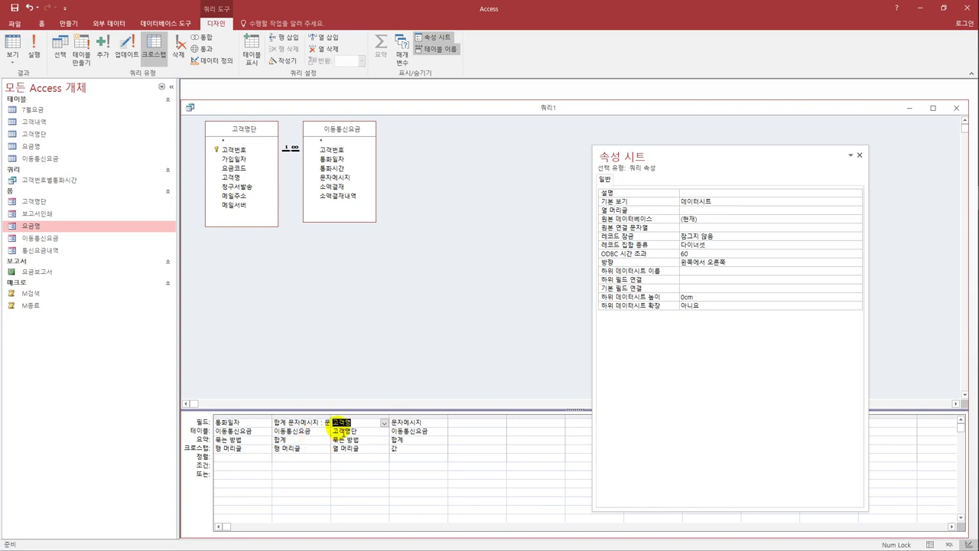
Fit the 합계 문자메시지 column to its heading in datasheet view, and save the query as 이동통신요금_Crosstab before closing it
{"action": "left_click", "coordinate": [12, 46]}
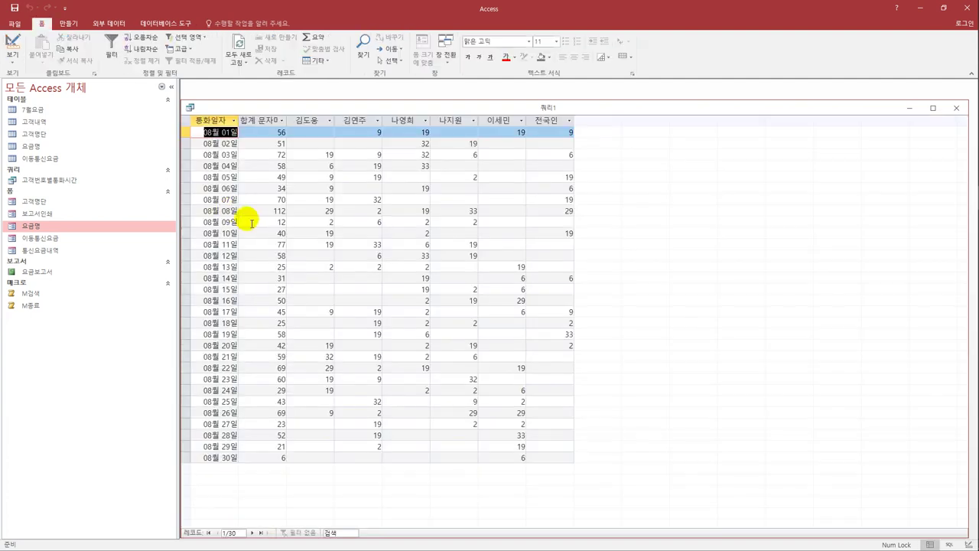
{"action": "double_click", "coordinate": [286, 120]}
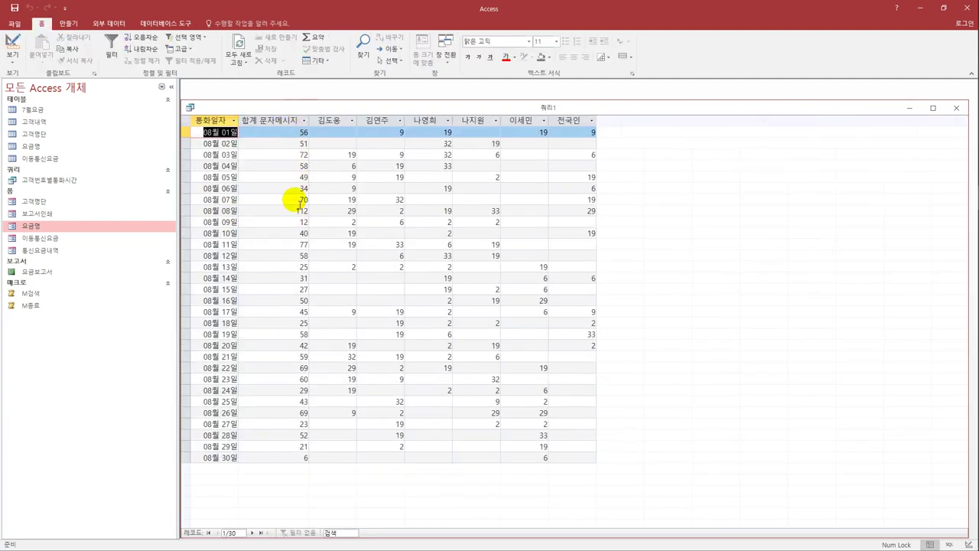
{"action": "left_click", "coordinate": [14, 7]}
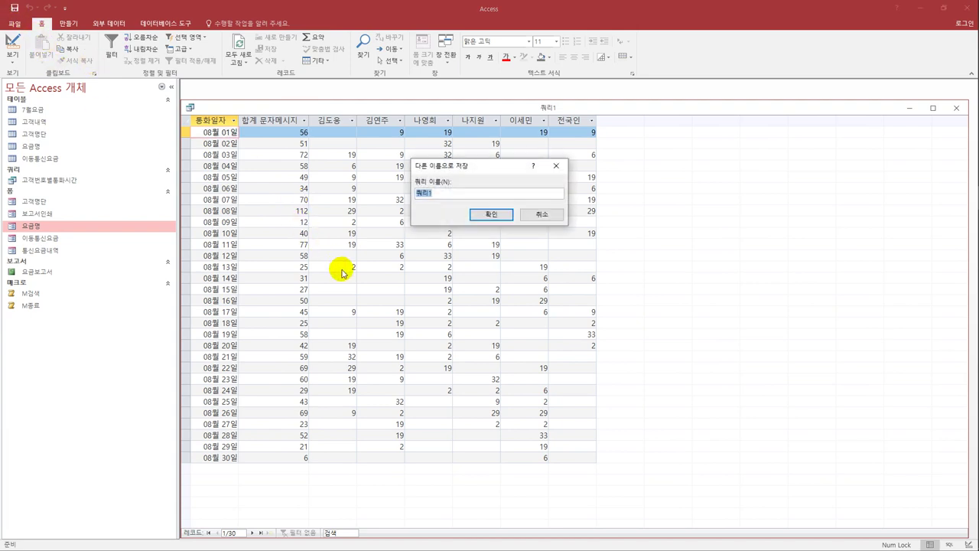
{"action": "type", "text": "이동통신요금_Crosstab"}
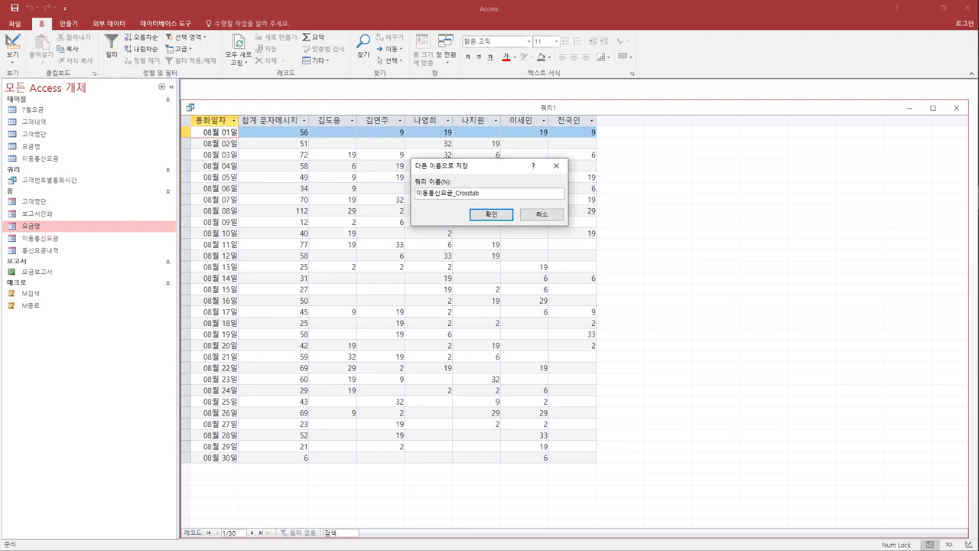
{"action": "left_click", "coordinate": [478, 215]}
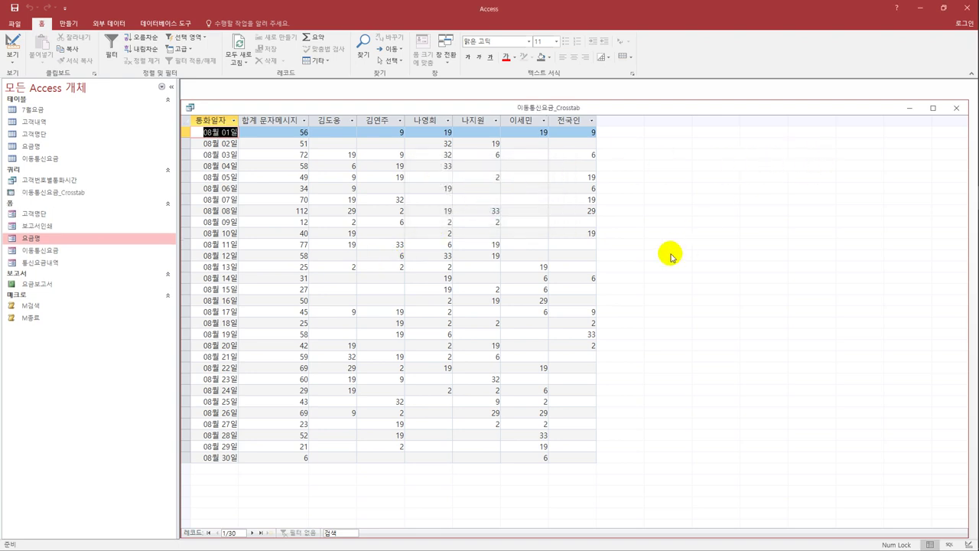
{"action": "left_click", "coordinate": [956, 108]}
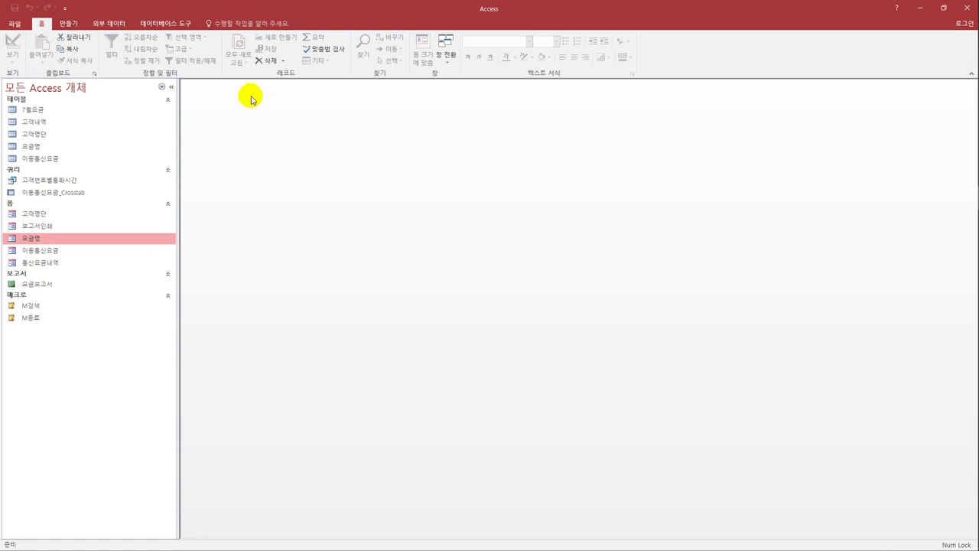
Create a new query in design view with the 이동통신요금, 고객명단 and 요금명 tables, enlarging the first two field lists to show all fields
{"action": "left_click", "coordinate": [76, 29]}
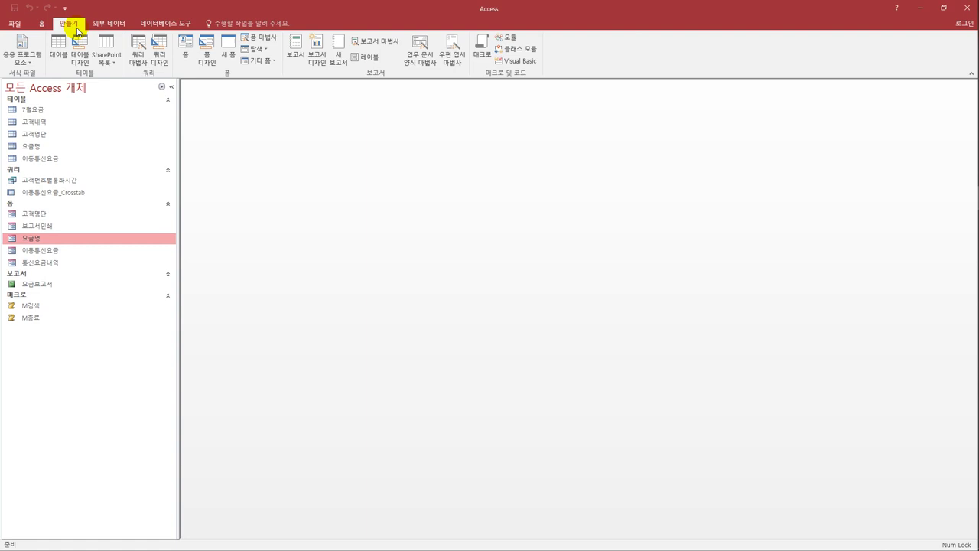
{"action": "left_click", "coordinate": [159, 60]}
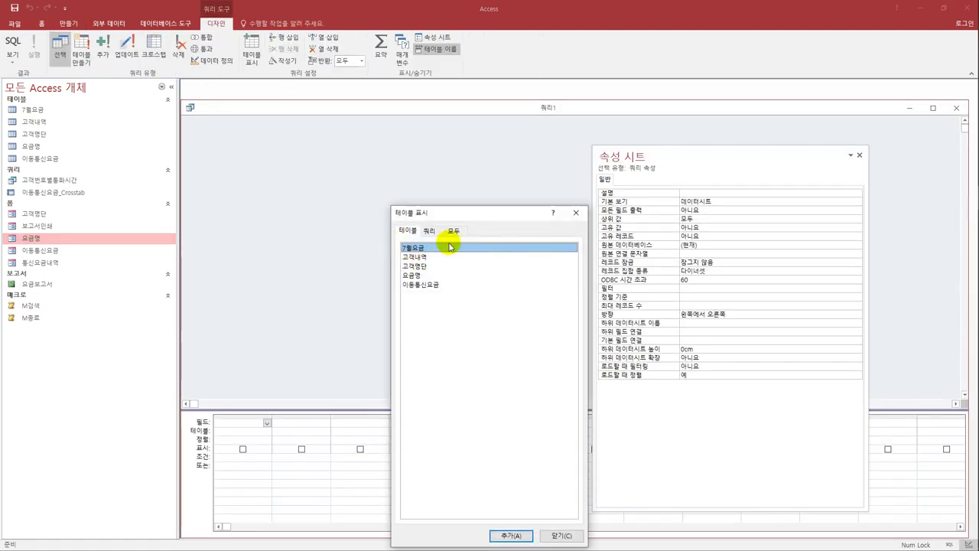
{"action": "double_click", "coordinate": [436, 285]}
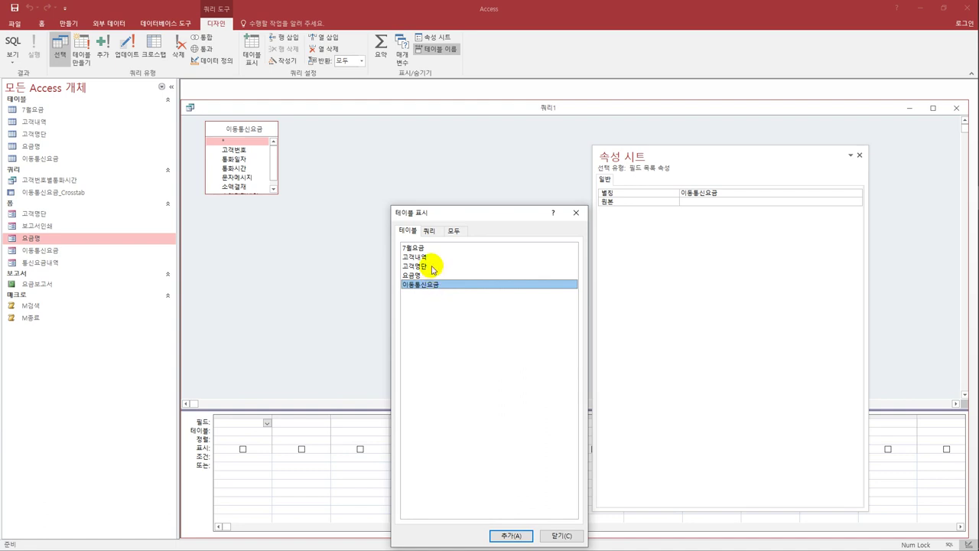
{"action": "double_click", "coordinate": [430, 266]}
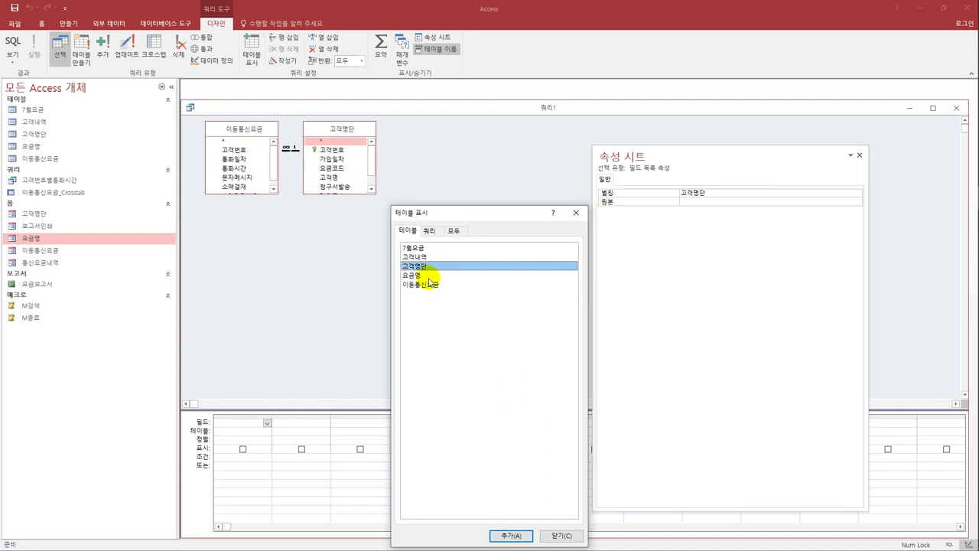
{"action": "double_click", "coordinate": [427, 277]}
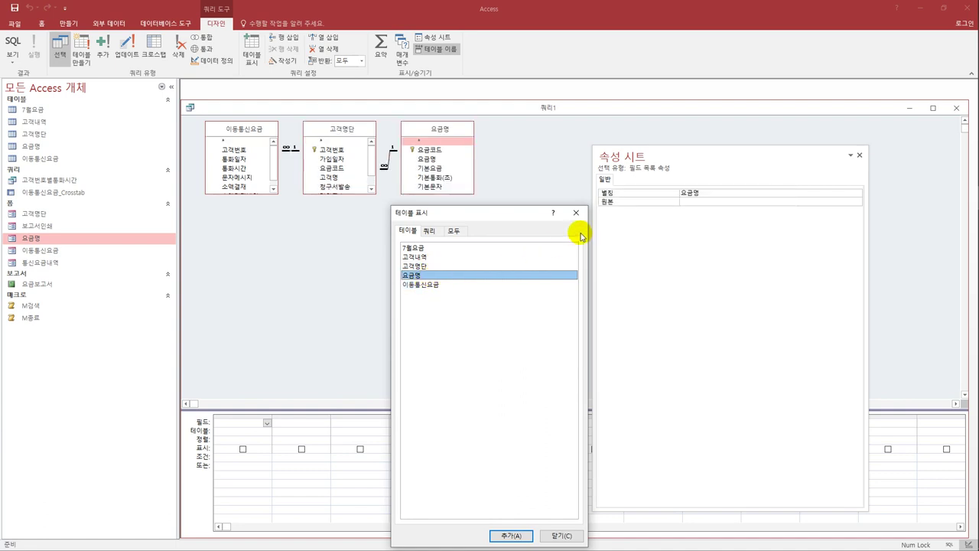
{"action": "left_click", "coordinate": [576, 213]}
{"action": "left_click_drag", "start_coordinate": [249, 194], "coordinate": [256, 226]}
{"action": "left_click_drag", "start_coordinate": [351, 195], "coordinate": [355, 236]}
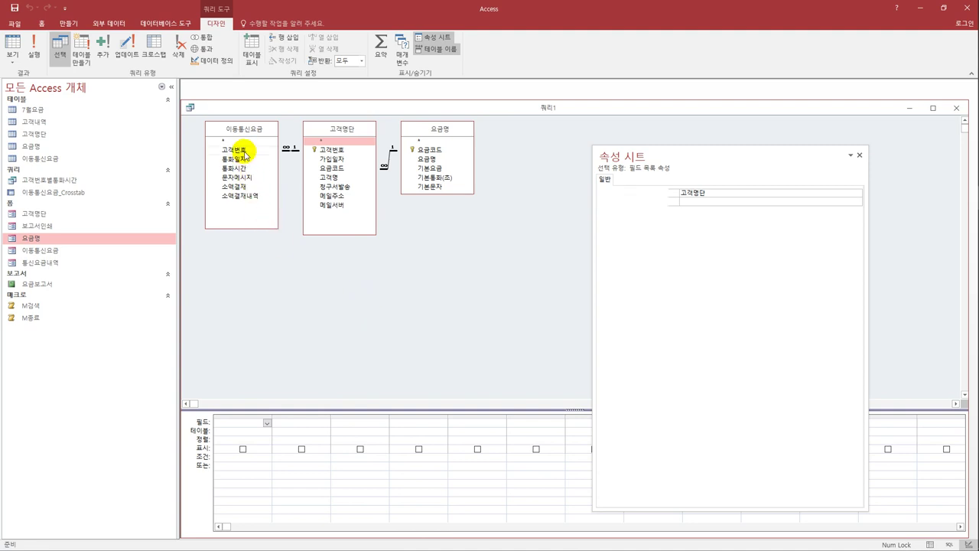
Add 고객번호 from 이동통신요금, 고객명 from 고객명단 and 요금명 from the 요금명 table to the query grid
{"action": "double_click", "coordinate": [243, 151]}
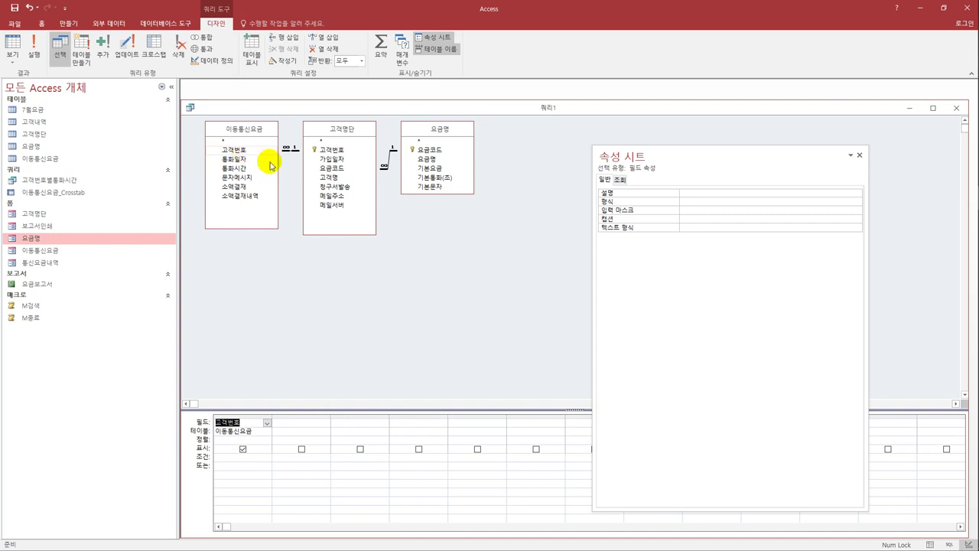
{"action": "double_click", "coordinate": [331, 178]}
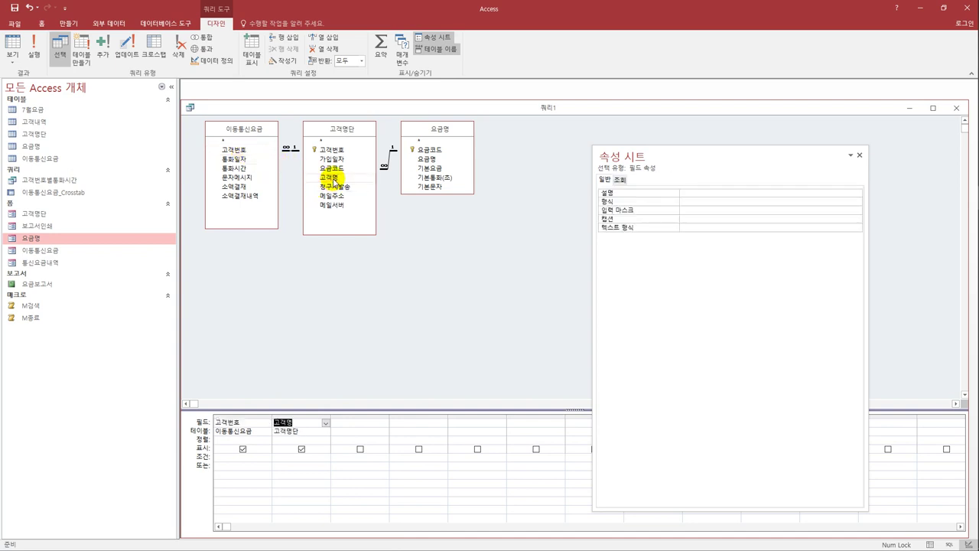
{"action": "double_click", "coordinate": [430, 159]}
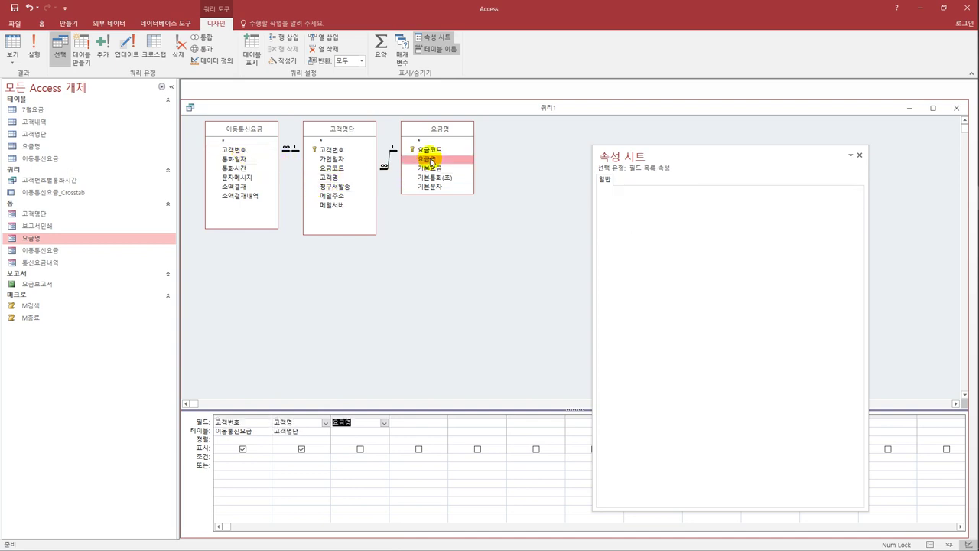
Add the 요금코드 field from the 요금명 table to the query grid with the criterion "A"
{"action": "double_click", "coordinate": [431, 151]}
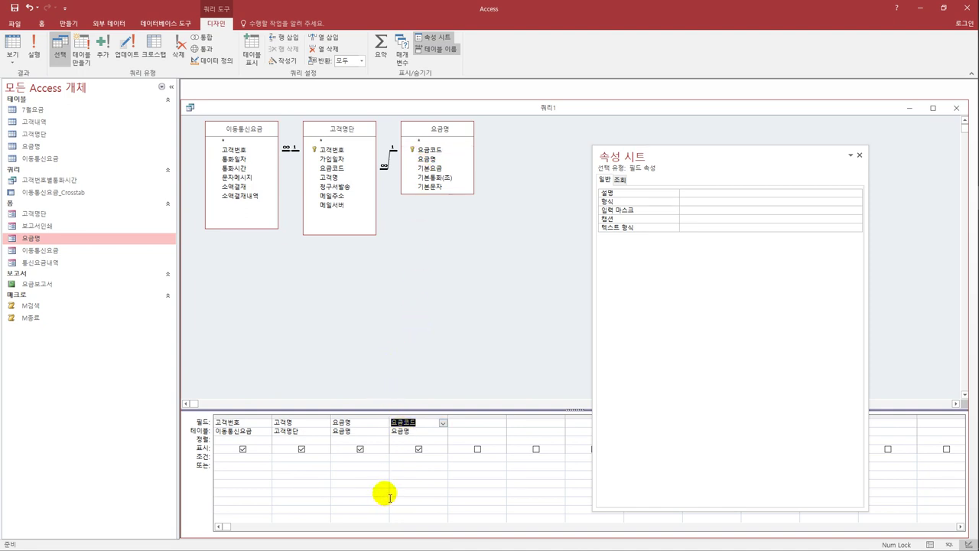
{"action": "left_click", "coordinate": [448, 478]}
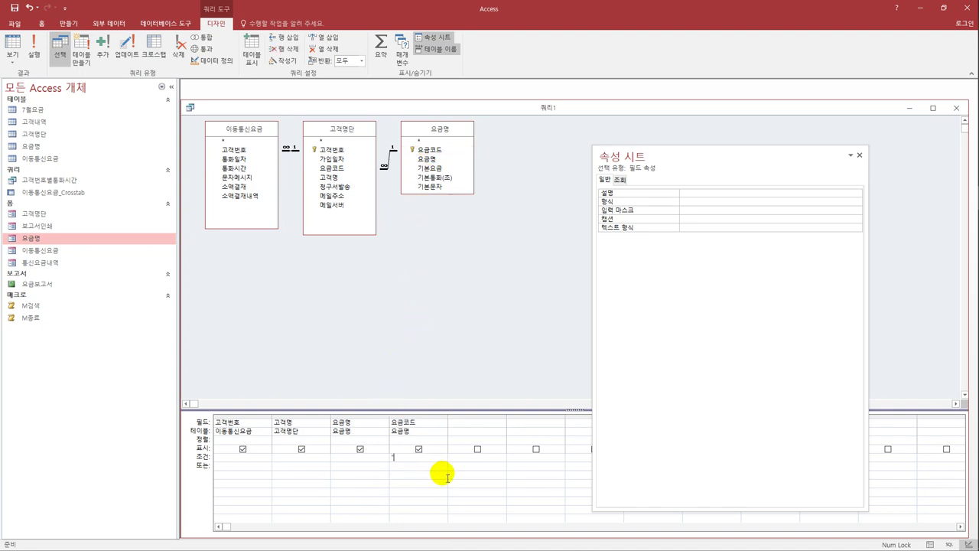
{"action": "key", "text": "Tab"}
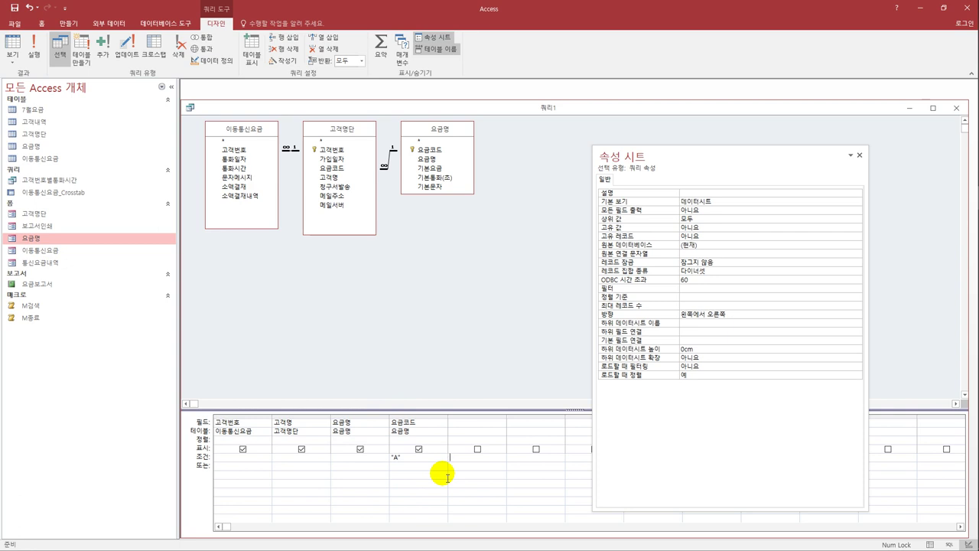
Set the query's 고유 값 property to 예 so that duplicate rows are left out
{"action": "left_click", "coordinate": [268, 447]}
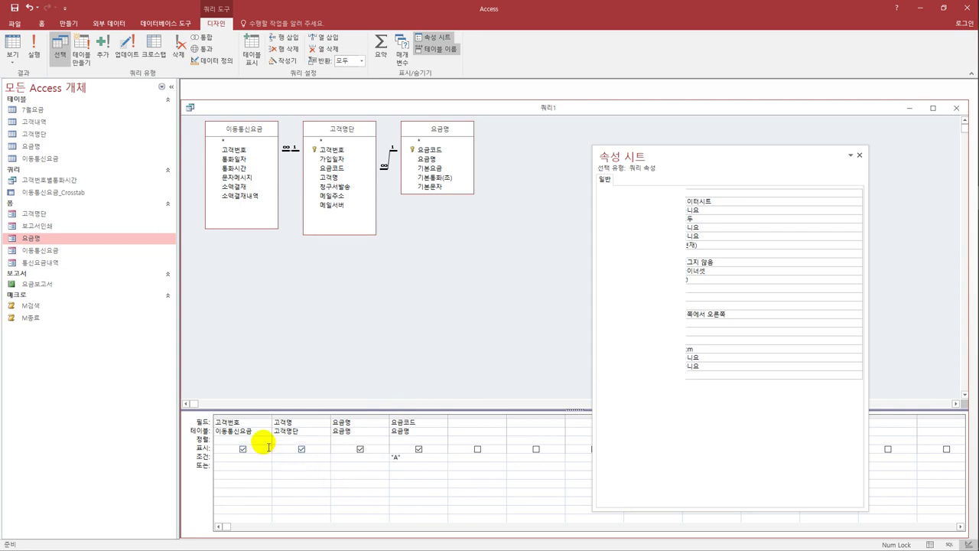
{"action": "left_click", "coordinate": [267, 430]}
{"action": "left_click", "coordinate": [247, 423]}
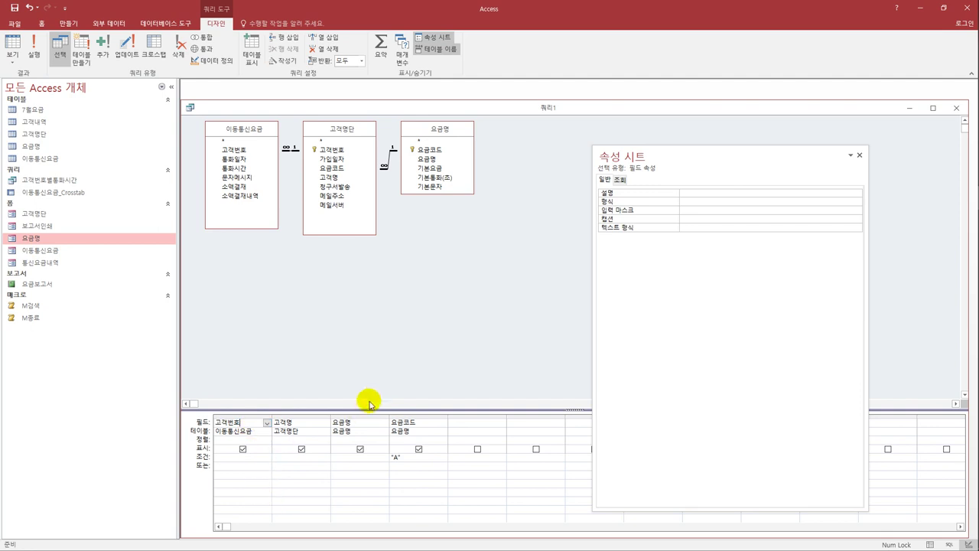
{"action": "left_click", "coordinate": [400, 365]}
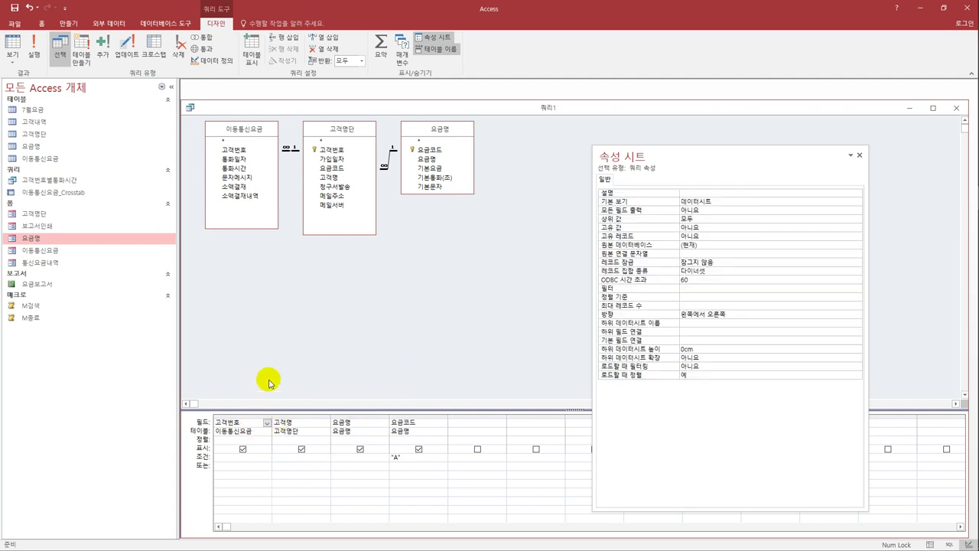
{"action": "left_click_drag", "start_coordinate": [663, 162], "coordinate": [628, 155]}
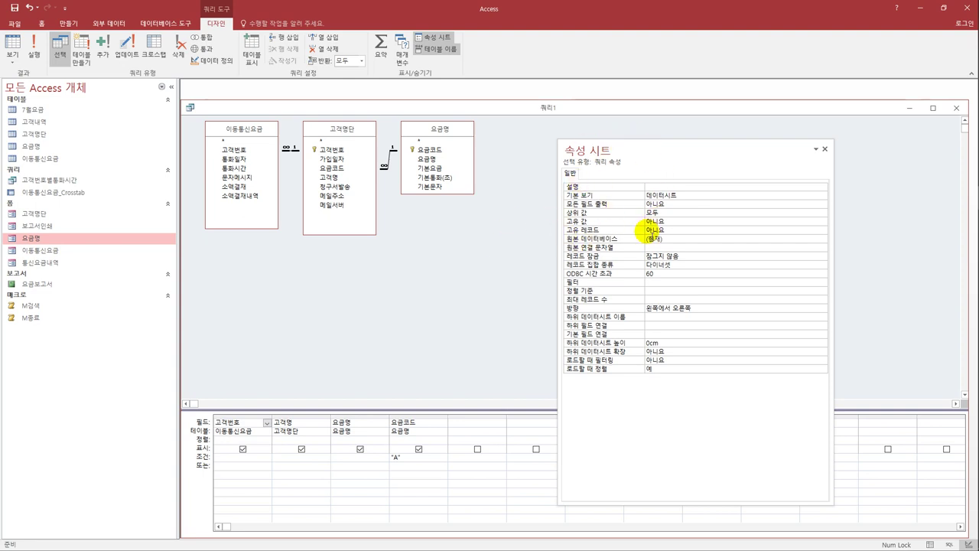
{"action": "left_click", "coordinate": [665, 222]}
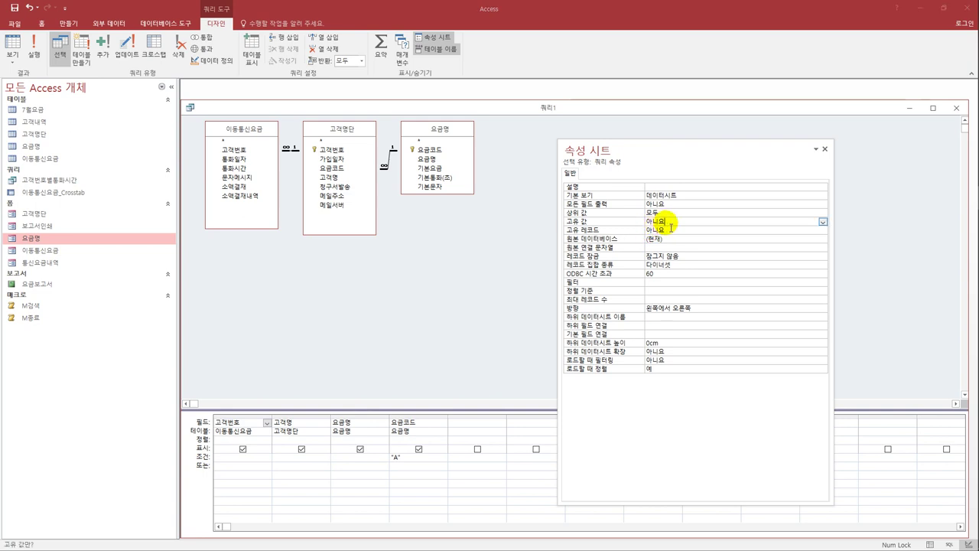
{"action": "left_click", "coordinate": [822, 222]}
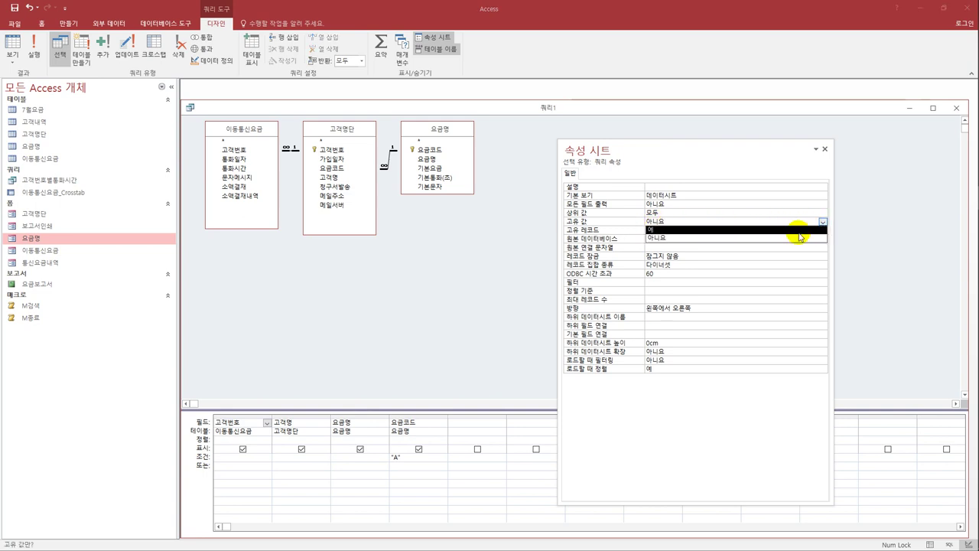
{"action": "left_click", "coordinate": [799, 231]}
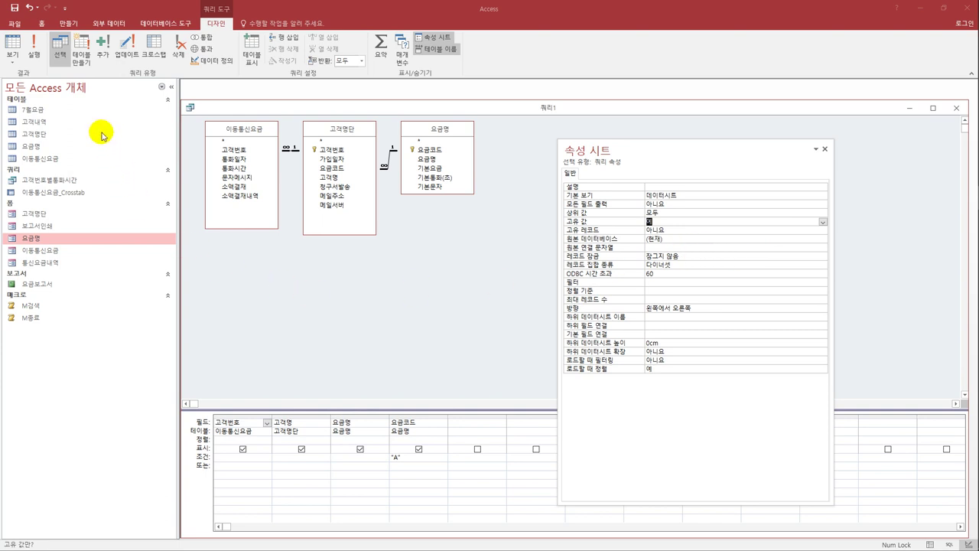
Fit the 고객번호 column to its contents in datasheet view, and save the query as 표준요금고객쿼리 before closing it
{"action": "left_click", "coordinate": [13, 47]}
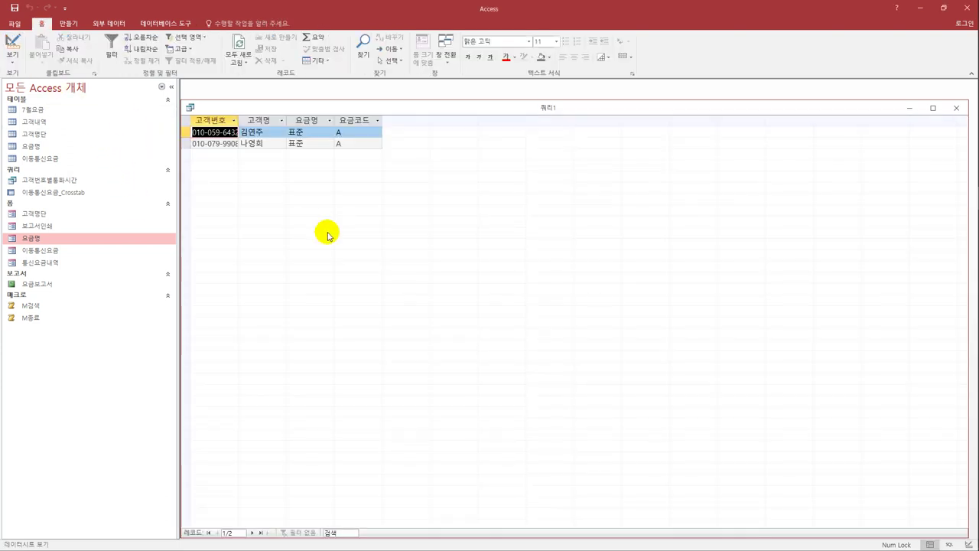
{"action": "double_click", "coordinate": [242, 126]}
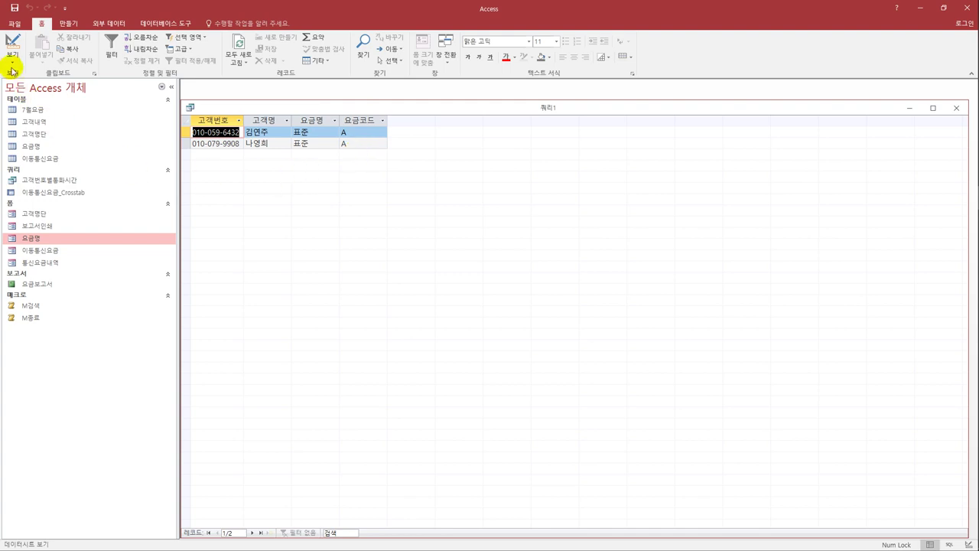
{"action": "left_click", "coordinate": [14, 7]}
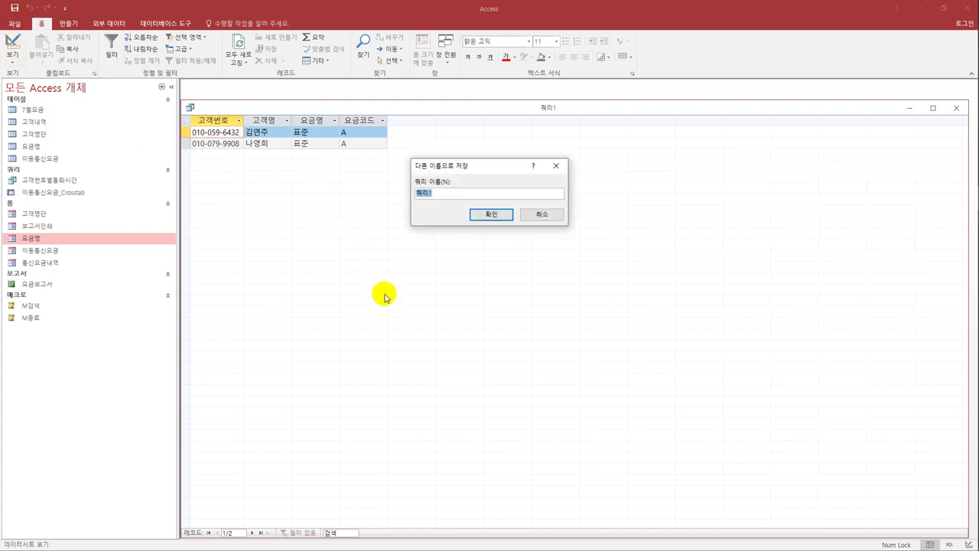
{"action": "type", "text": "vy"}
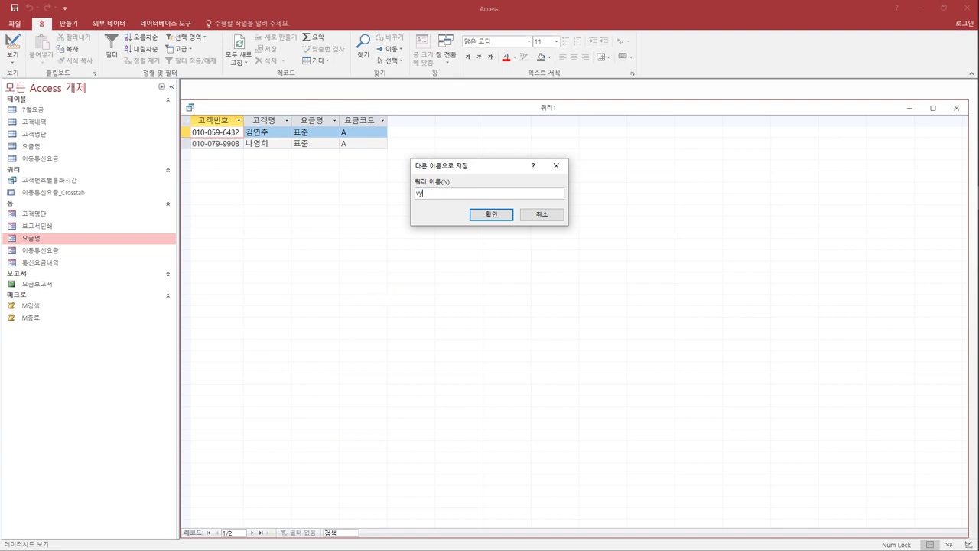
{"action": "type", "text": "표준요금고객쿼리"}
{"action": "left_click", "coordinate": [489, 216]}
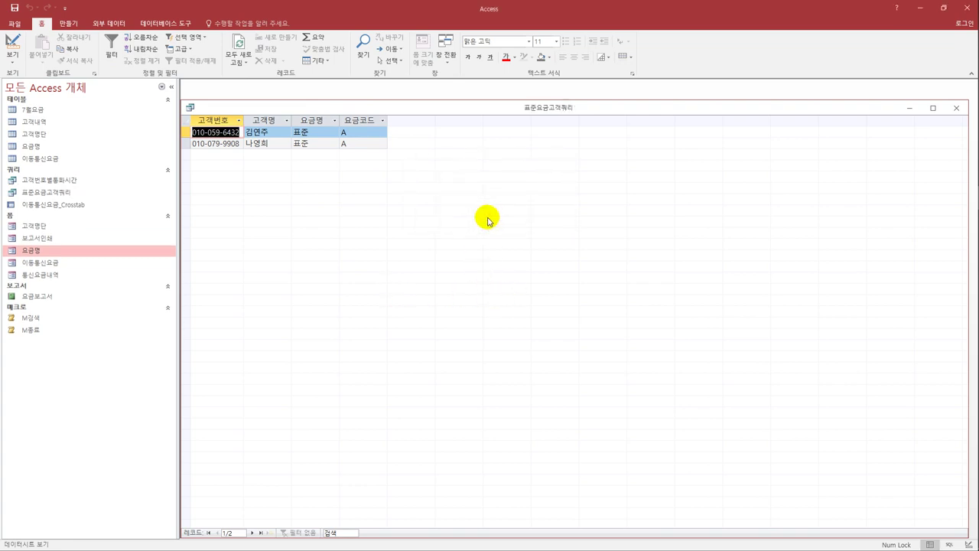
{"action": "left_click", "coordinate": [956, 108]}
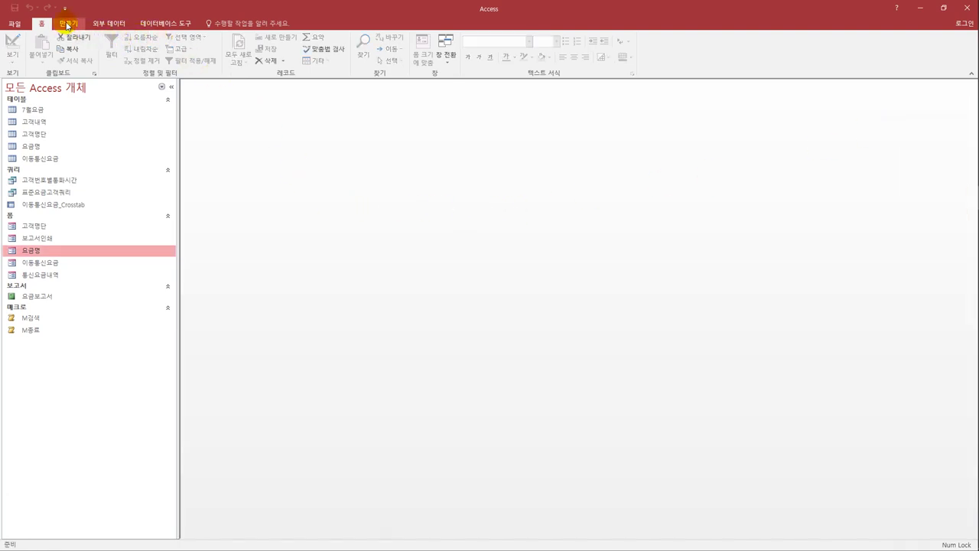
Create a new query in design view with the 이동통신요금 table, enlarging its field list to show all fields
{"action": "left_click", "coordinate": [67, 23]}
{"action": "left_click", "coordinate": [160, 55]}
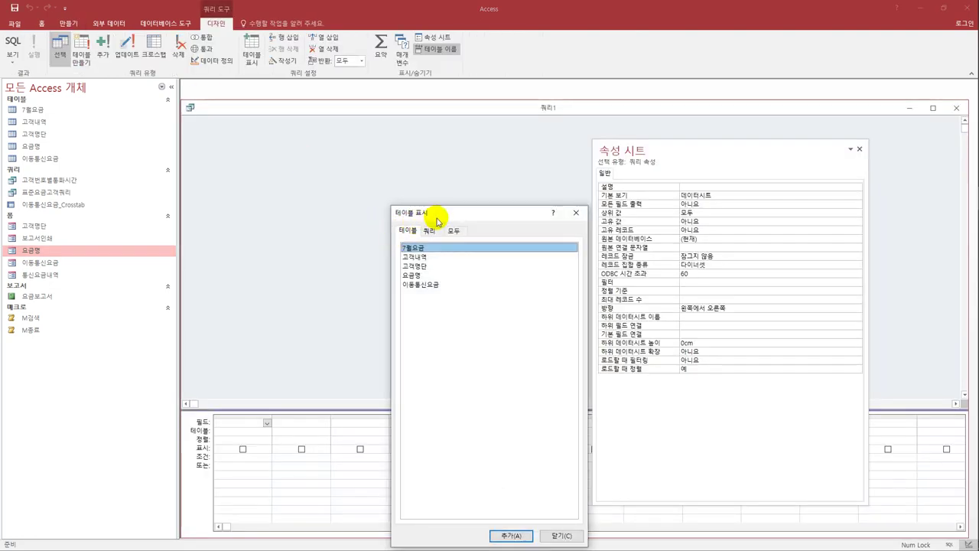
{"action": "double_click", "coordinate": [433, 284]}
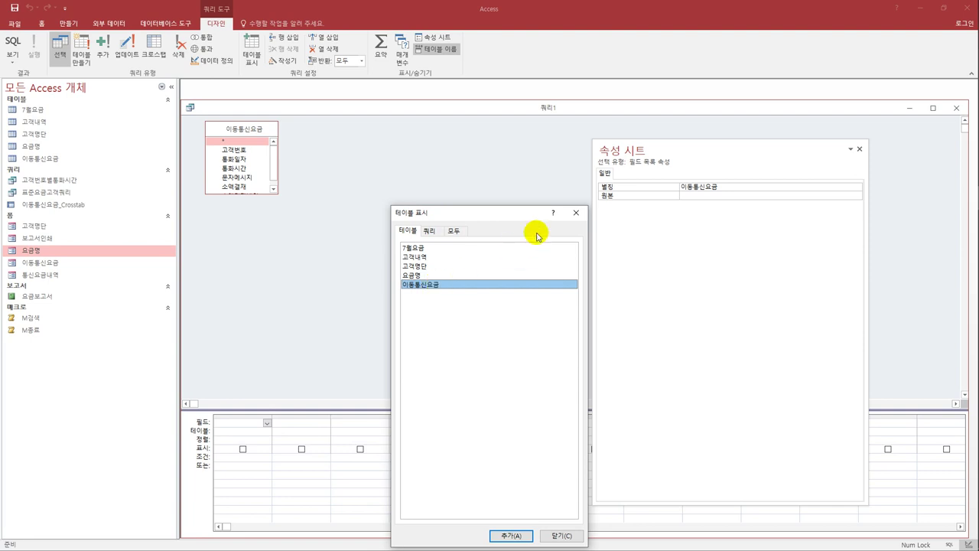
{"action": "left_click", "coordinate": [576, 213]}
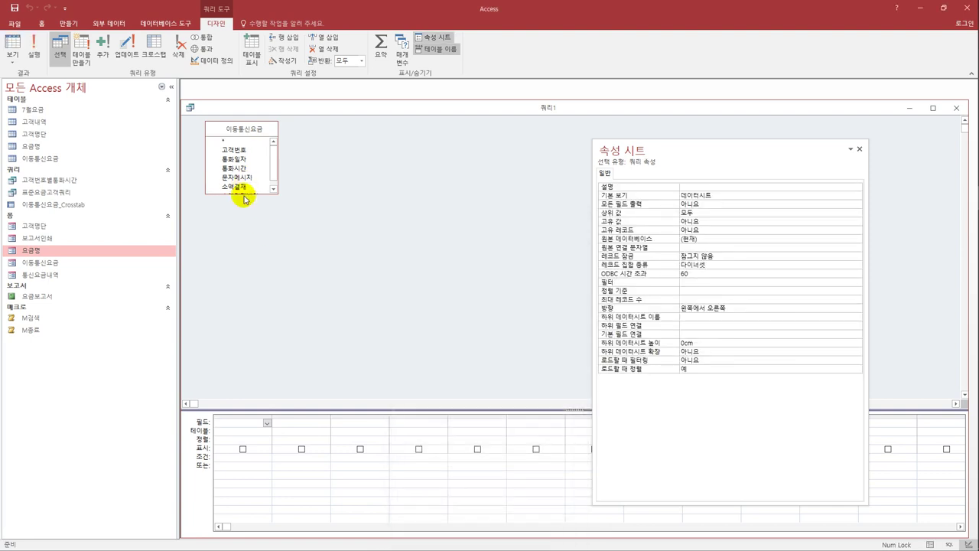
{"action": "left_click_drag", "start_coordinate": [245, 193], "coordinate": [248, 239]}
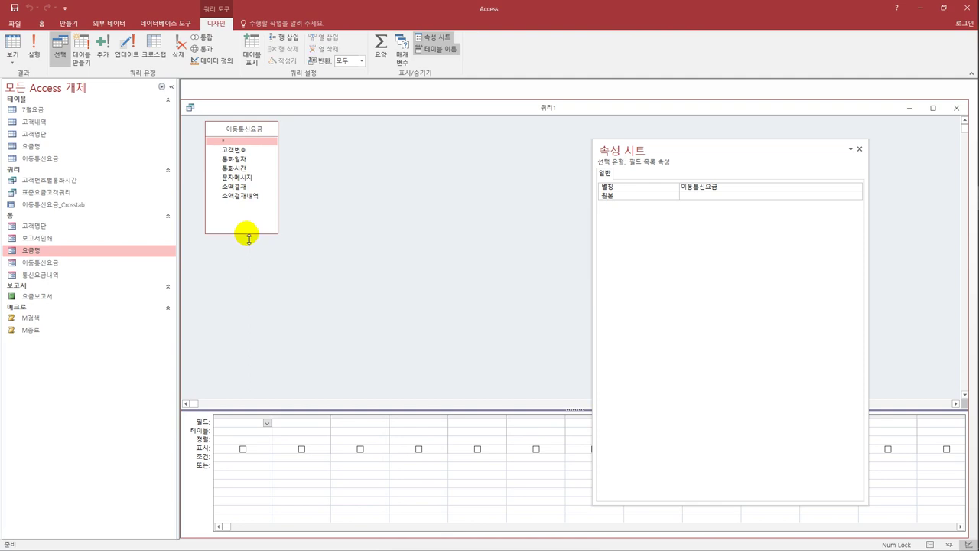
Add 고객번호, 통화일자, 통화시간, 문자메시지, 소액결재 and 소액결재내역 to the query grid, and close the property sheet
{"action": "double_click", "coordinate": [255, 151]}
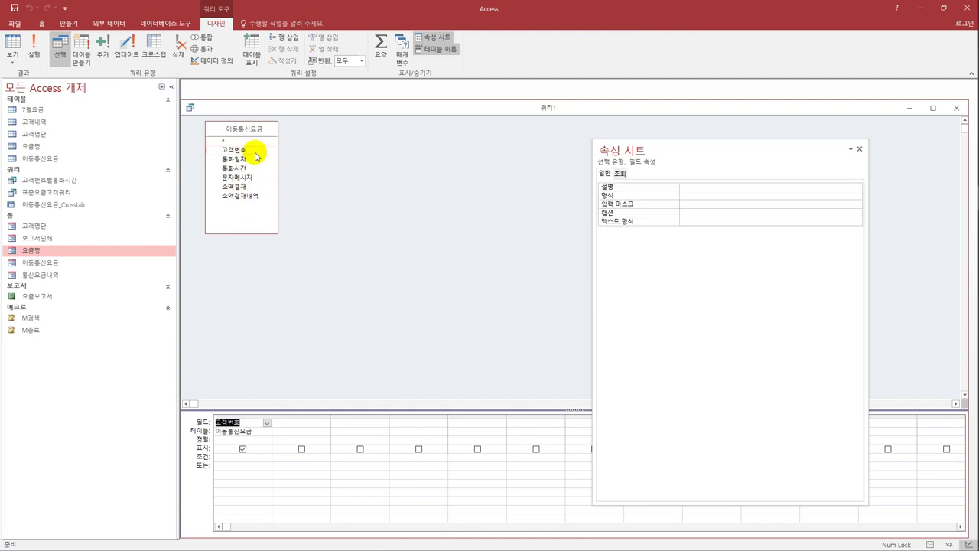
{"action": "double_click", "coordinate": [255, 160]}
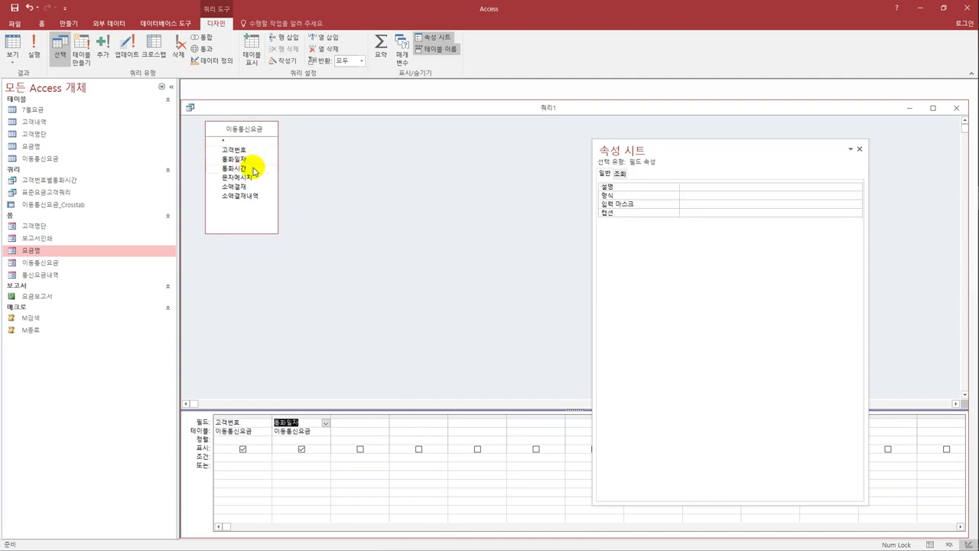
{"action": "double_click", "coordinate": [254, 170]}
{"action": "double_click", "coordinate": [255, 177]}
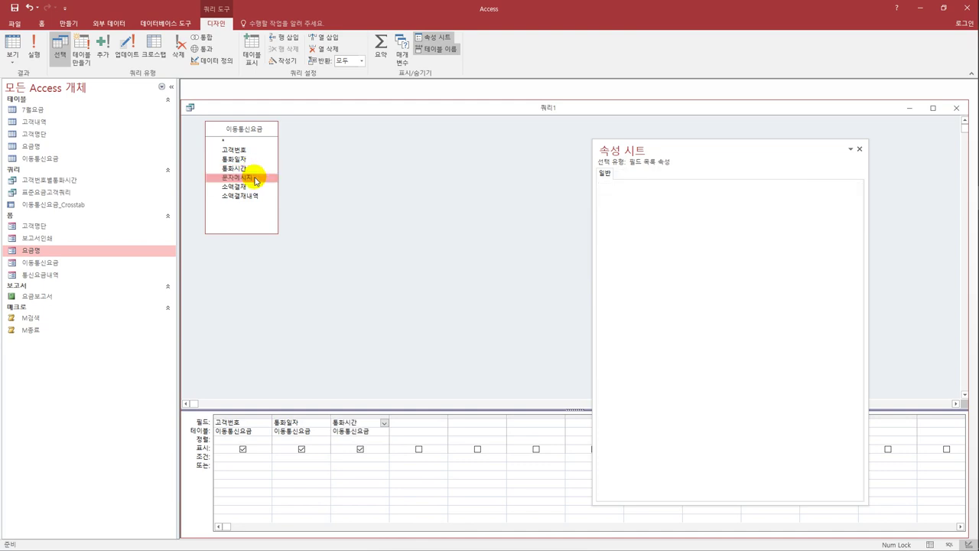
{"action": "double_click", "coordinate": [255, 187]}
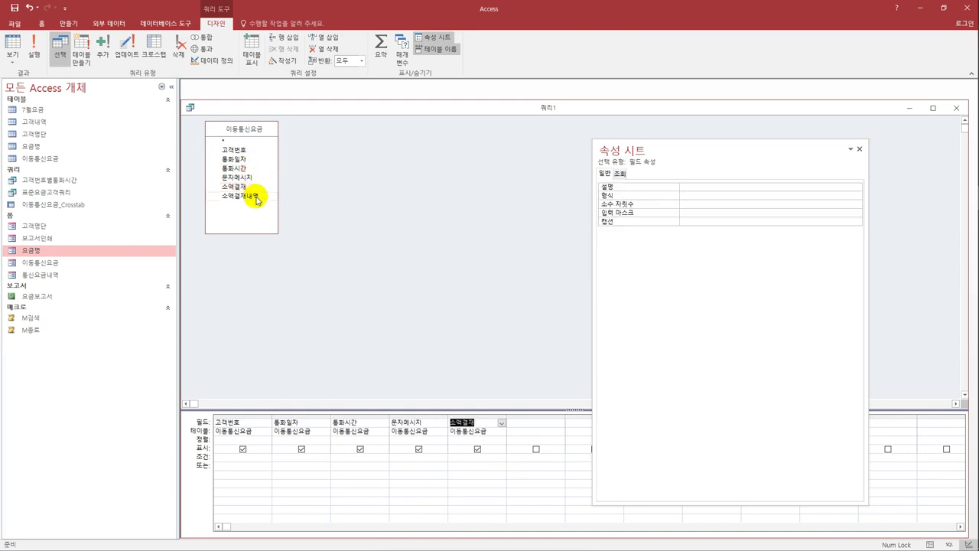
{"action": "double_click", "coordinate": [257, 196]}
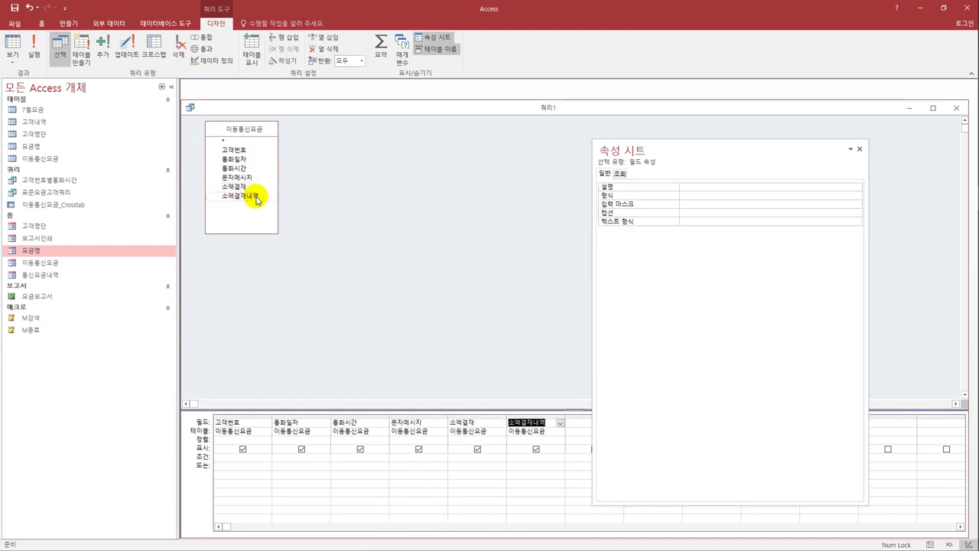
{"action": "left_click", "coordinate": [860, 150]}
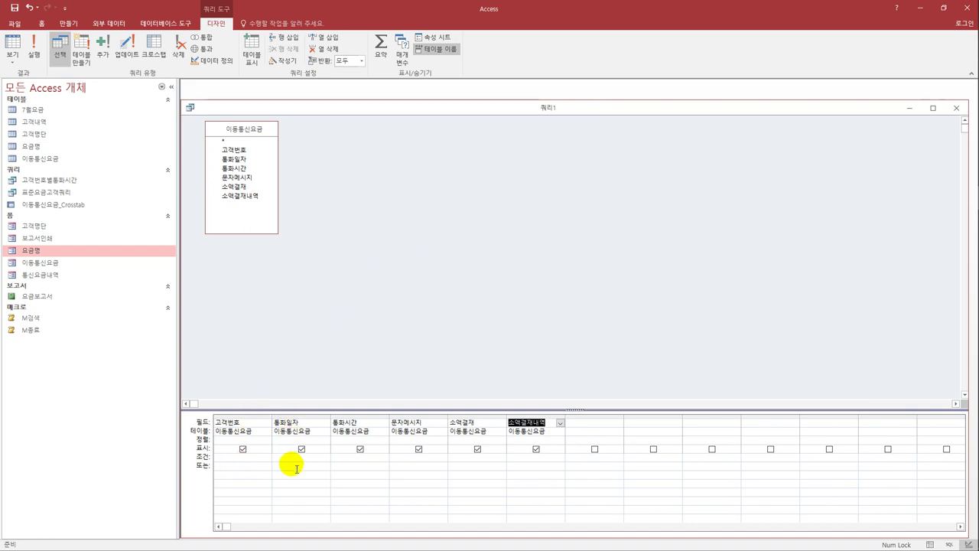
Enter the parameter criterion [2007-08-01~31일 사이의 날짜를 입력하시오] for 통화일자, widening its grid column to fit the text
{"action": "left_click", "coordinate": [295, 458]}
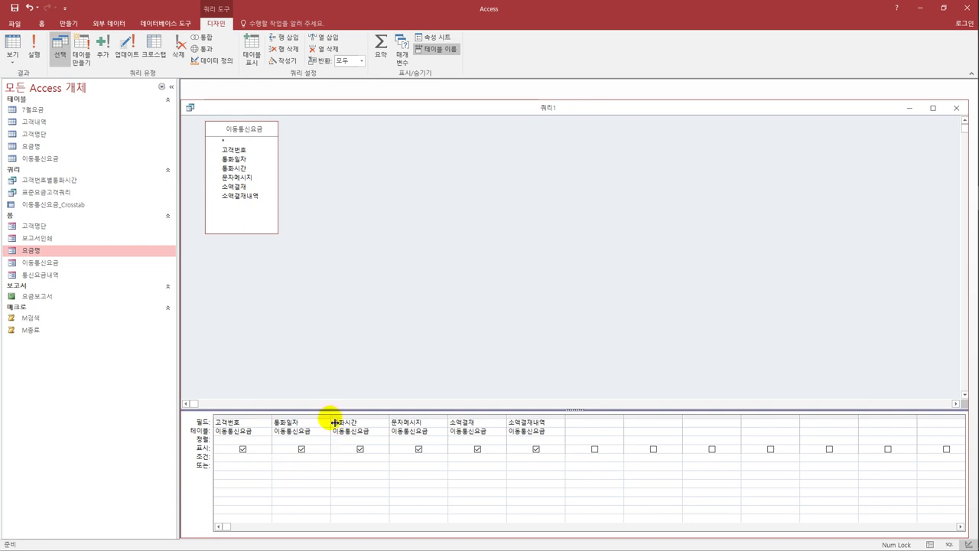
{"action": "left_click_drag", "start_coordinate": [336, 421], "coordinate": [499, 421]}
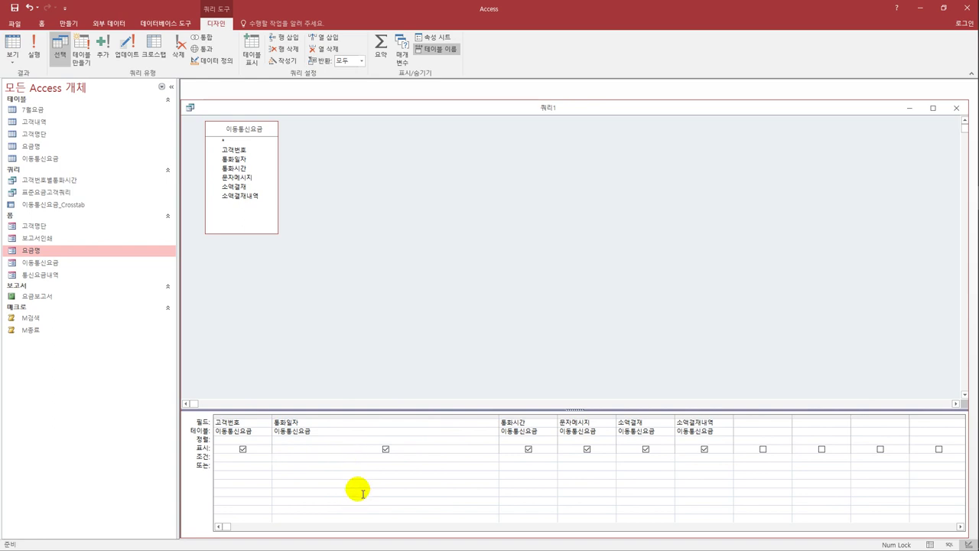
{"action": "type", "text": "["}
{"action": "type", "text": "200]"}
{"action": "type", "text": "08-"}
{"action": "type", "text": "01"}
{"action": "type", "text": "~31ㅇ"}
{"action": "type", "text": " 사이"}
{"action": "type", "text": "의 날짜를 "}
{"action": "type", "text": "입력하시오]"}
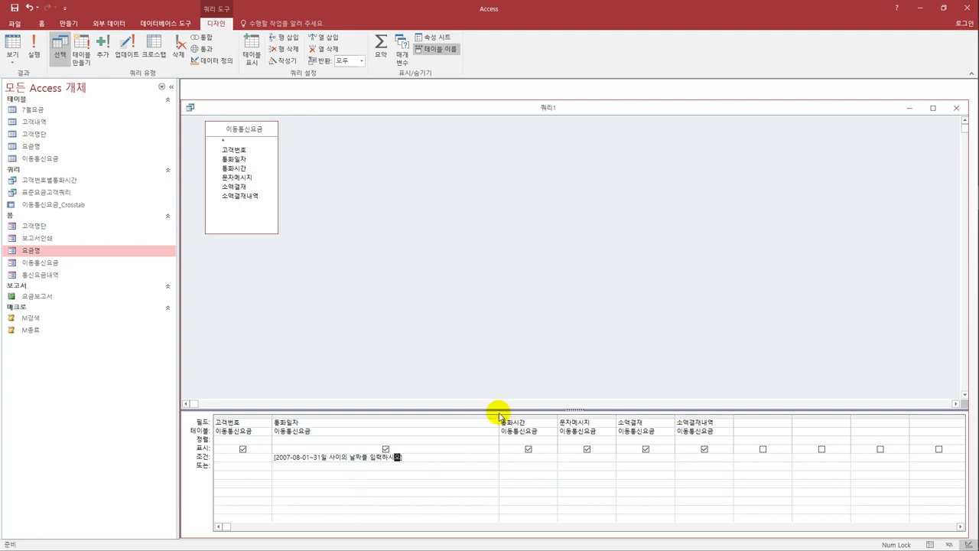
{"action": "left_click_drag", "start_coordinate": [499, 417], "coordinate": [413, 427]}
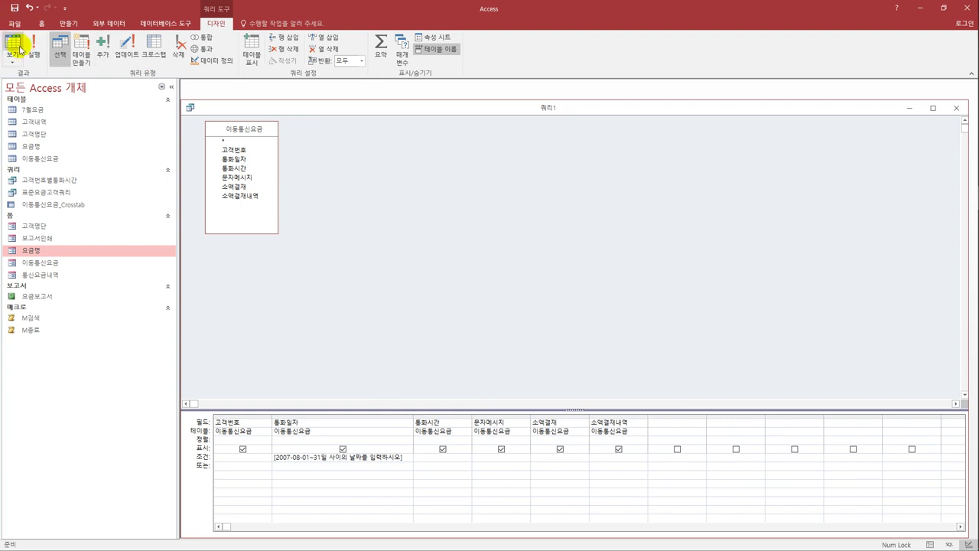
Show the query in datasheet view with 2007-08-01 as the date parameter
{"action": "left_click", "coordinate": [22, 48]}
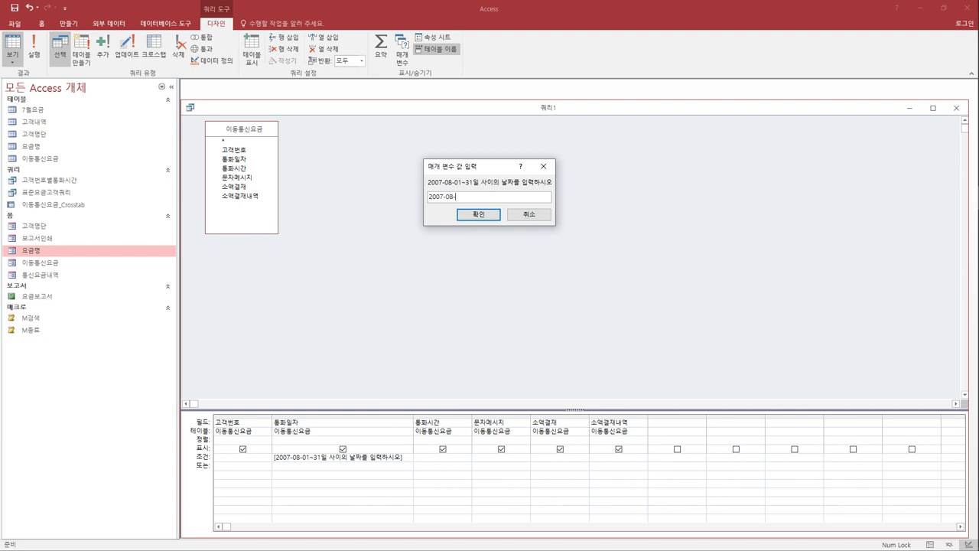
{"action": "type", "text": "01"}
{"action": "left_click", "coordinate": [480, 215]}
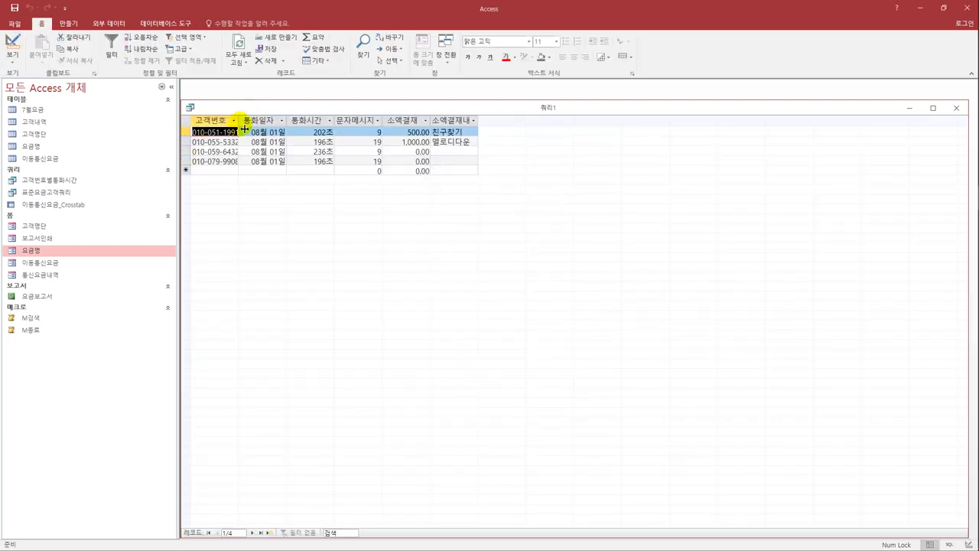
Fit the 고객번호 and 소액결재내역 columns to their contents, and save the query as 통화일자질의 before closing it
{"action": "double_click", "coordinate": [241, 129]}
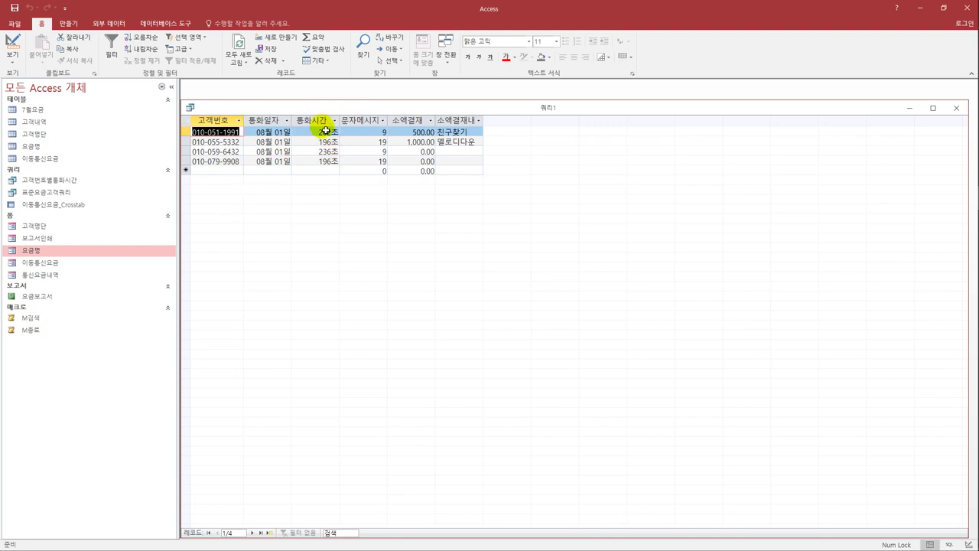
{"action": "double_click", "coordinate": [482, 121]}
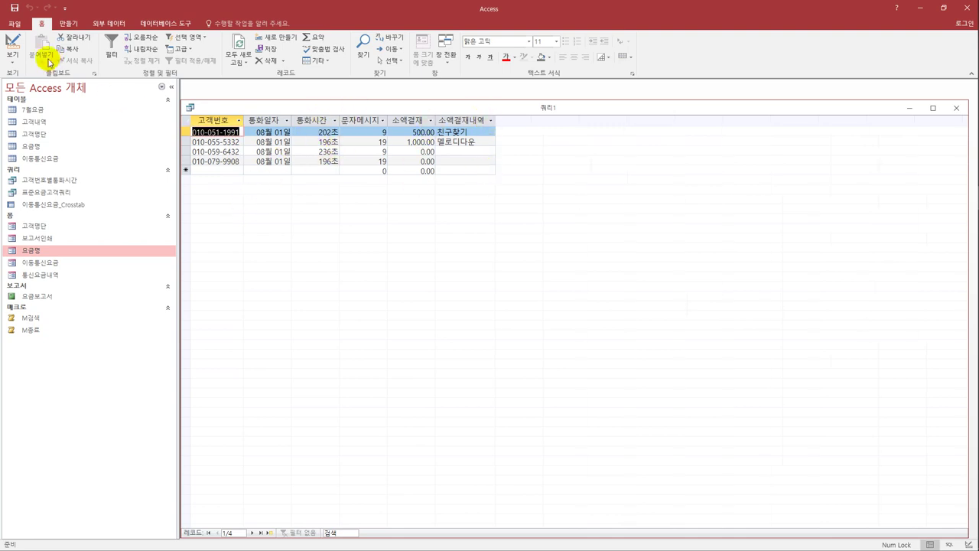
{"action": "left_click", "coordinate": [14, 8]}
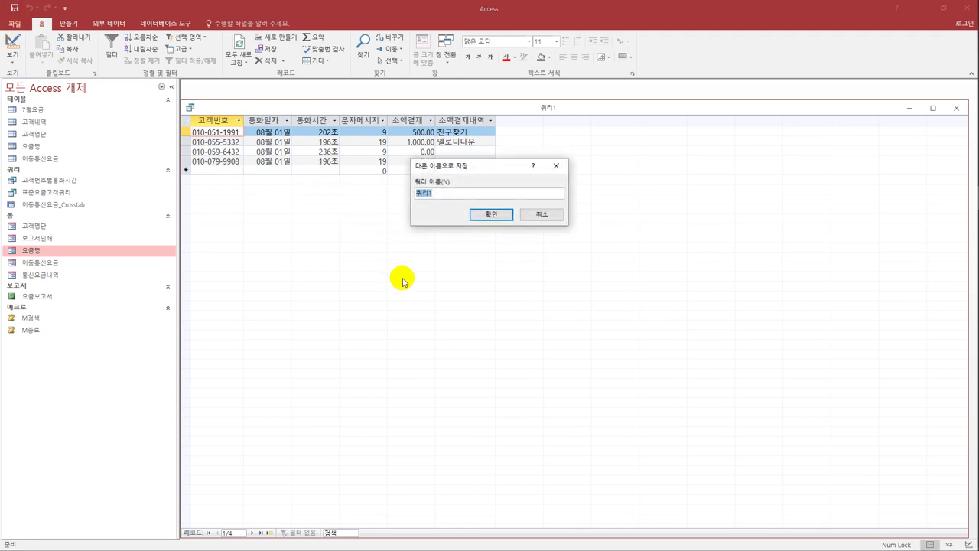
{"action": "type", "text": "통화일자질의"}
{"action": "left_click", "coordinate": [505, 214]}
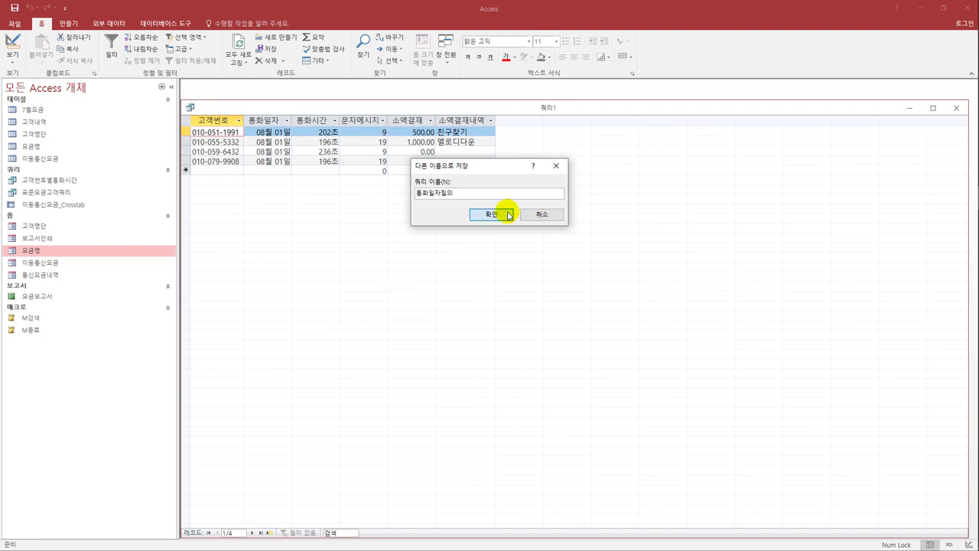
{"action": "left_click", "coordinate": [955, 108]}
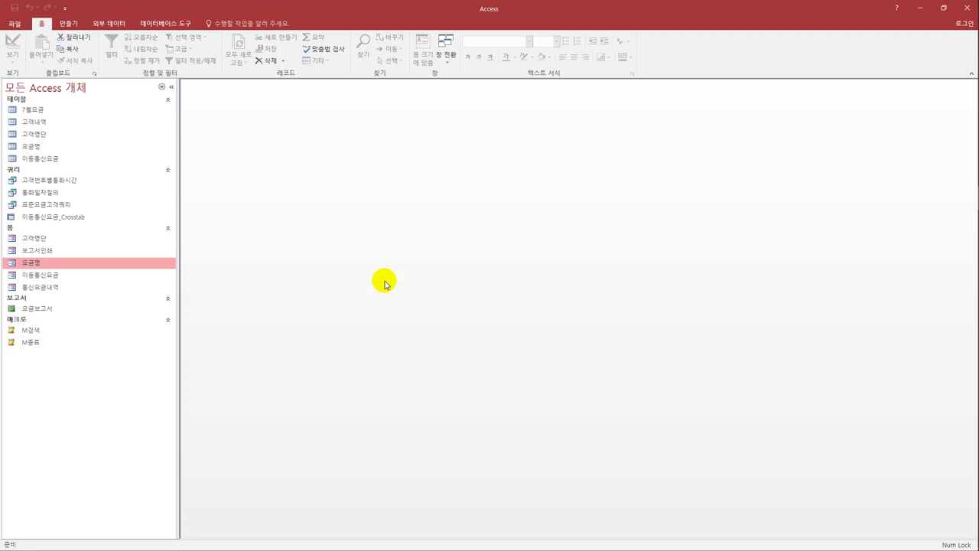